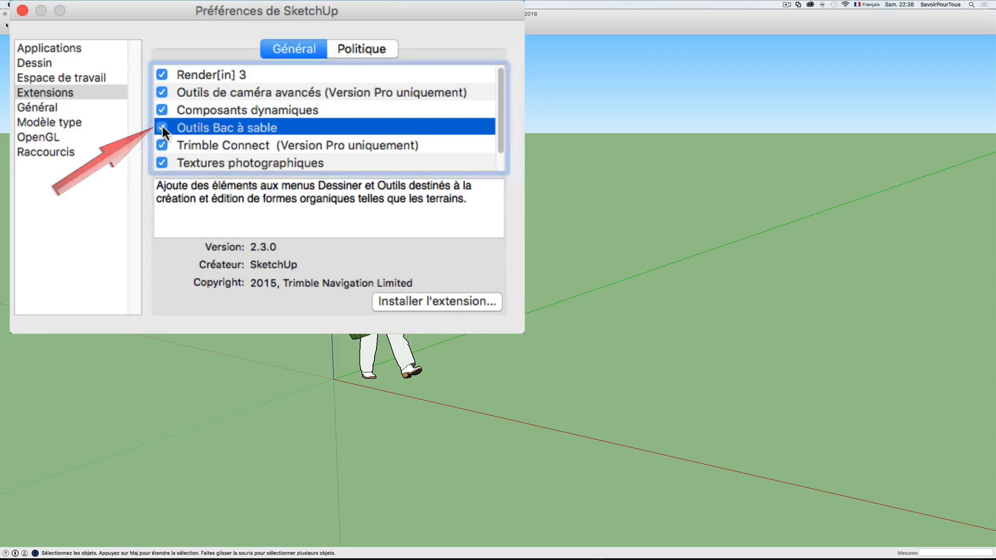
Close the preferences and customize the toolbar by adding the sandbox (Bac à sable) tools, including Ajouter des détails and Retourner l'arête
left_click(165, 71)
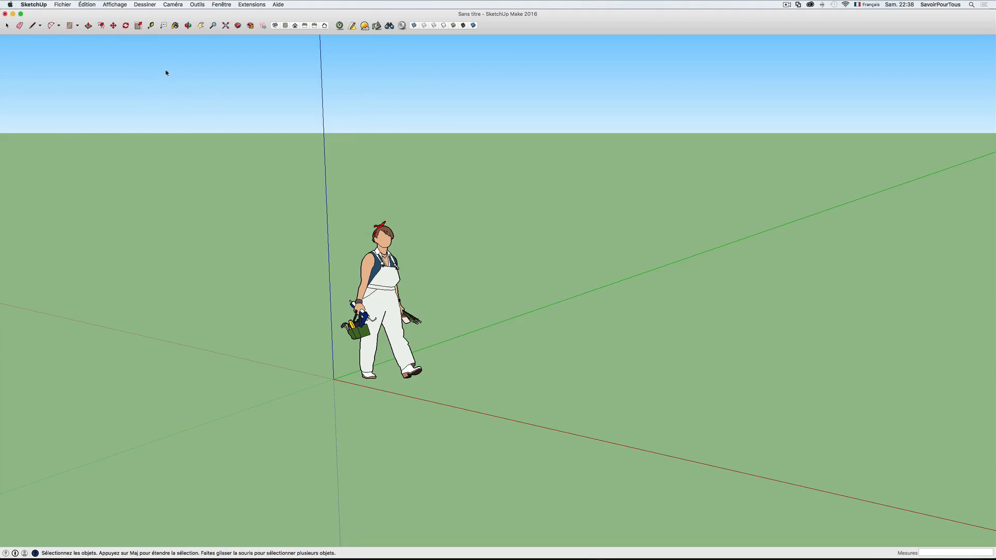
right_click(637, 23)
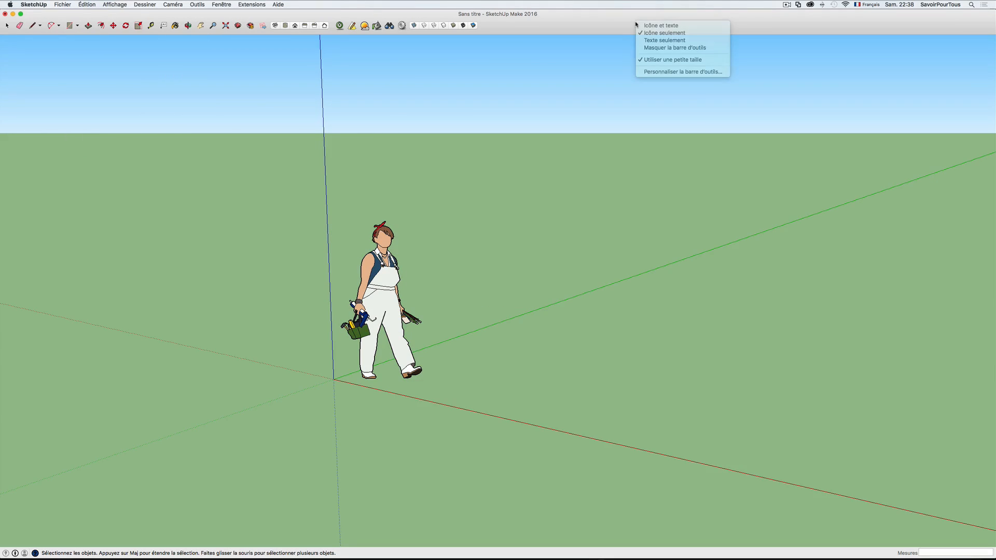
left_click(664, 73)
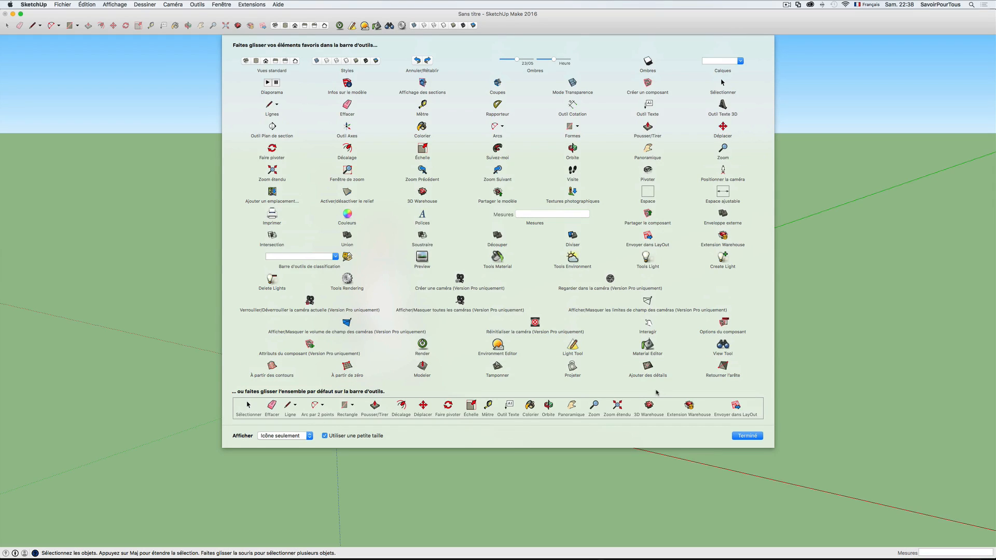
mouse_move(272, 367)
left_mouse_down()
mouse_move(485, 211)
mouse_move(512, 36)
mouse_move(501, 26)
mouse_move(517, 28)
left_mouse_up()
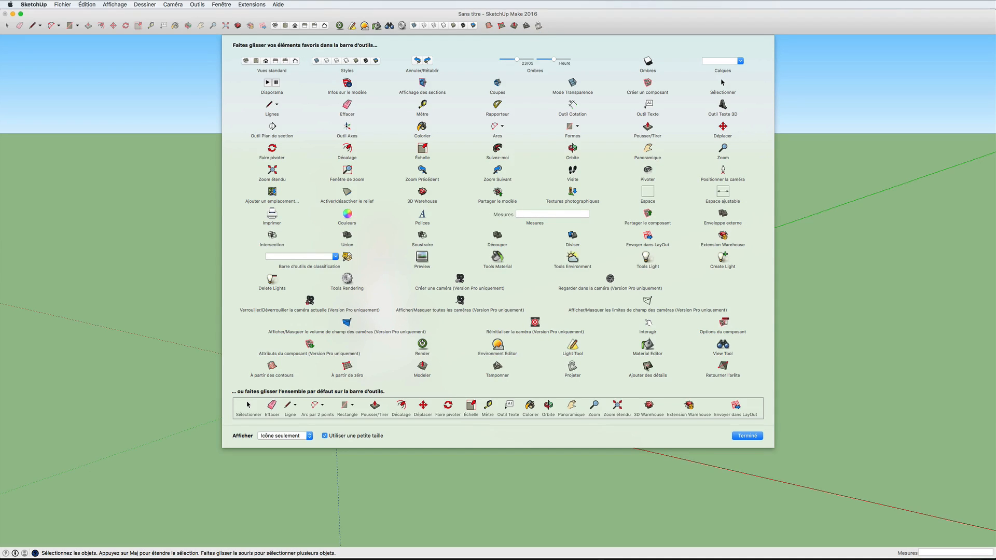
left_click_drag(647, 367, 552, 27)
left_click_drag(723, 367, 564, 27)
mouse_move(501, 27)
left_mouse_down()
mouse_move(488, 26)
mouse_move(564, 26)
mouse_move(513, 26)
left_mouse_up()
left_click(747, 435)
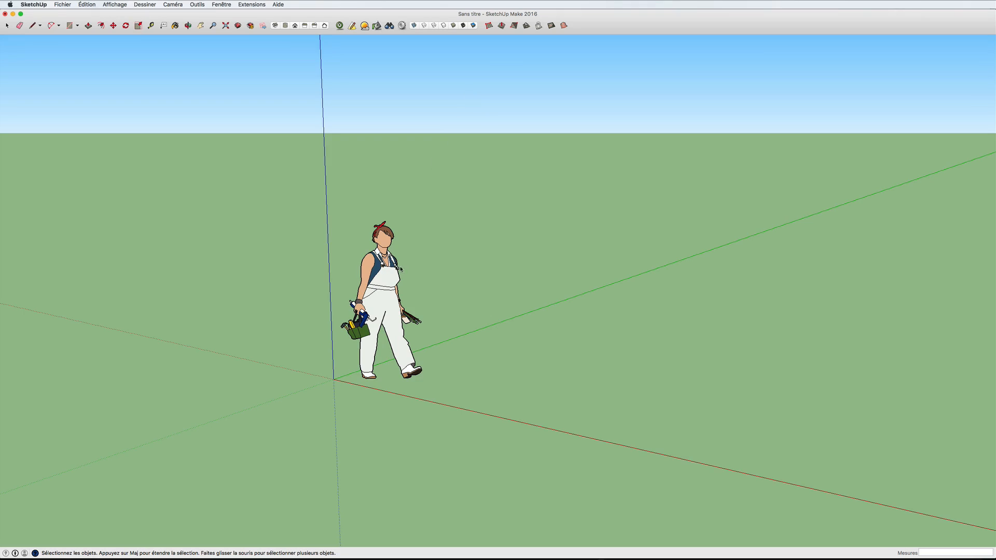
Delete the default human figure standing near the origin
left_click(387, 281)
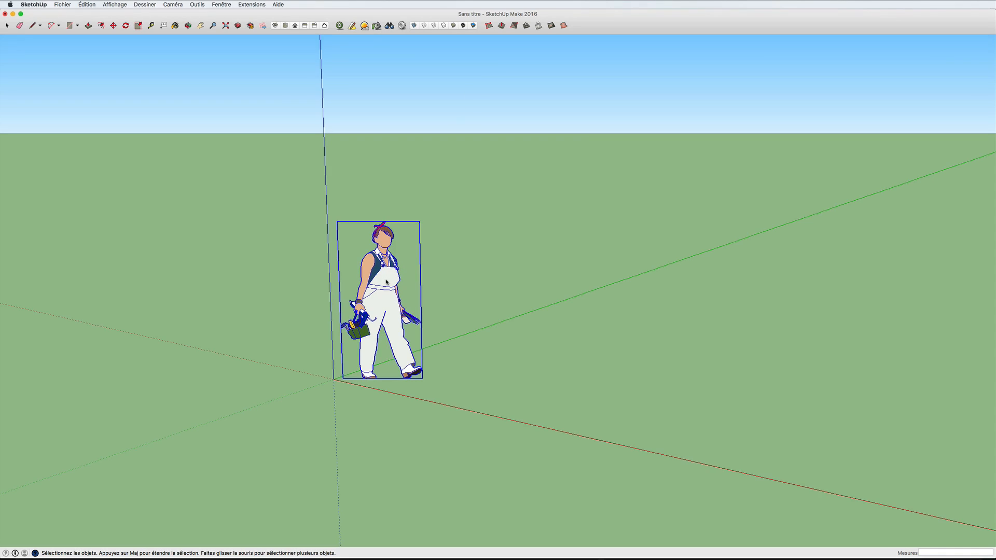
key("Delete")
scroll(385, 281, "down", 2)
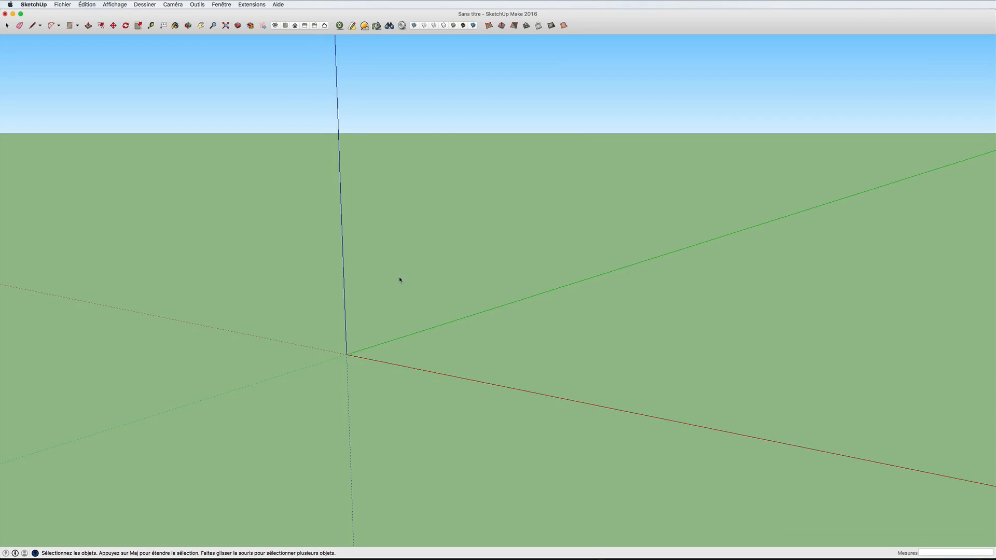
middle_click_drag(400, 277, 372, 290, "shift")
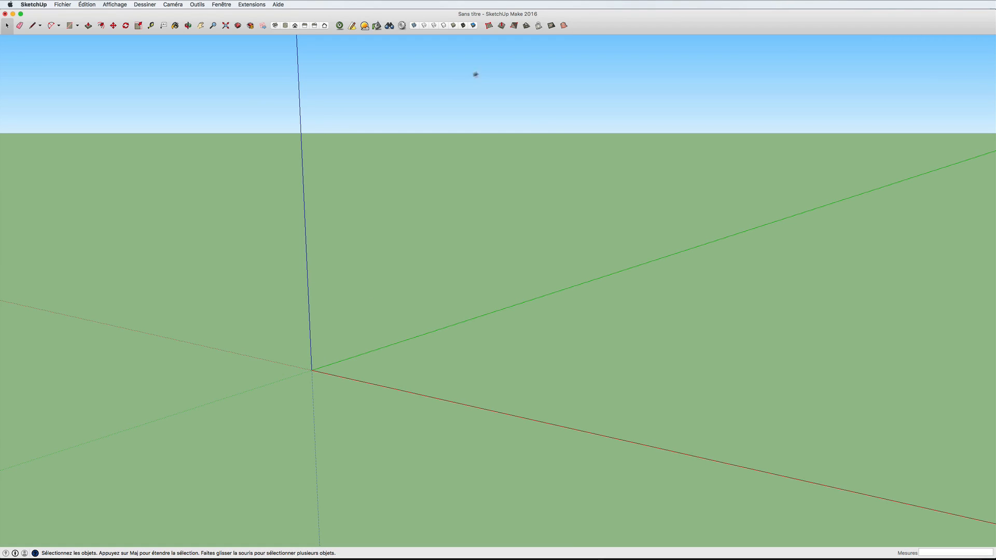
left_click(488, 26)
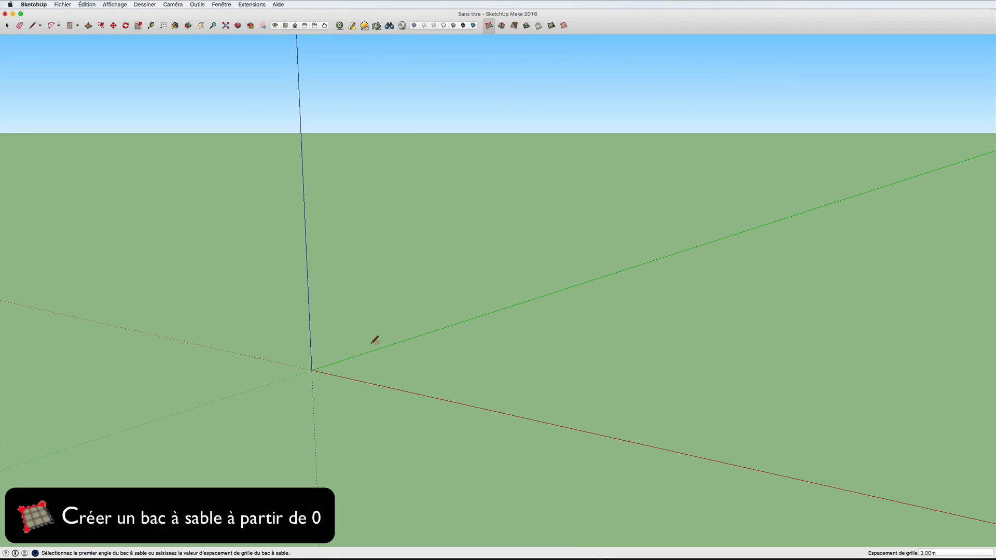
left_click(311, 370)
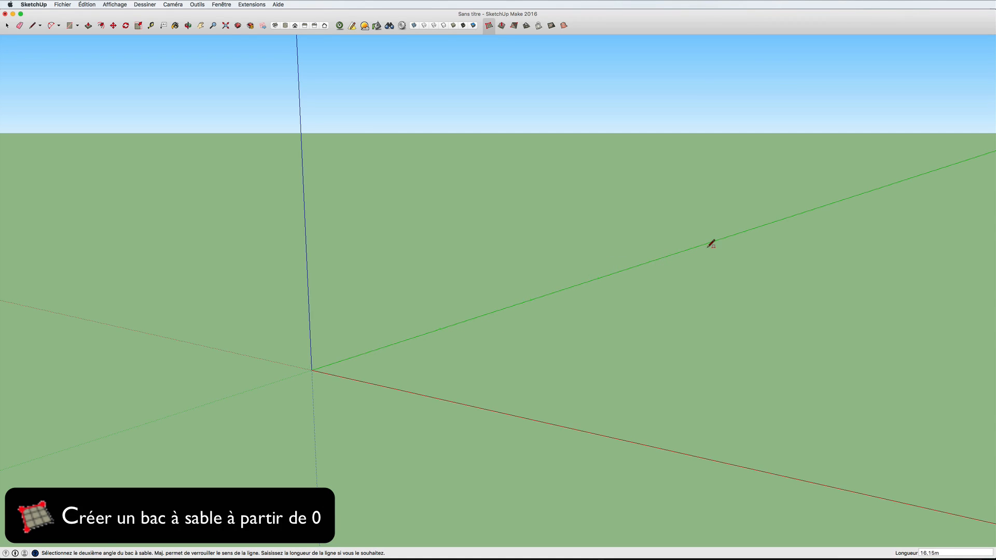
scroll(711, 244, "down", 5)
middle_click_drag(711, 244, 469, 325)
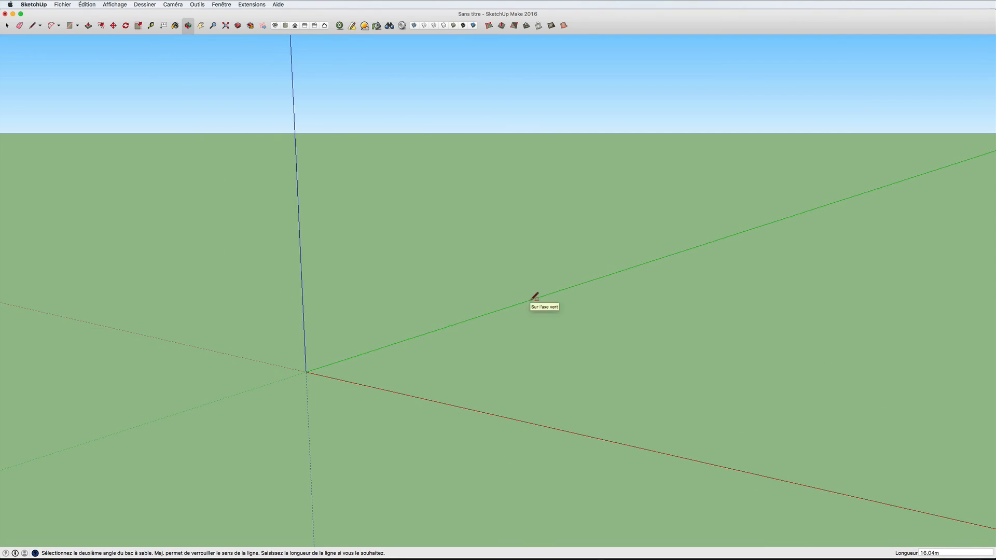
key("Escape")
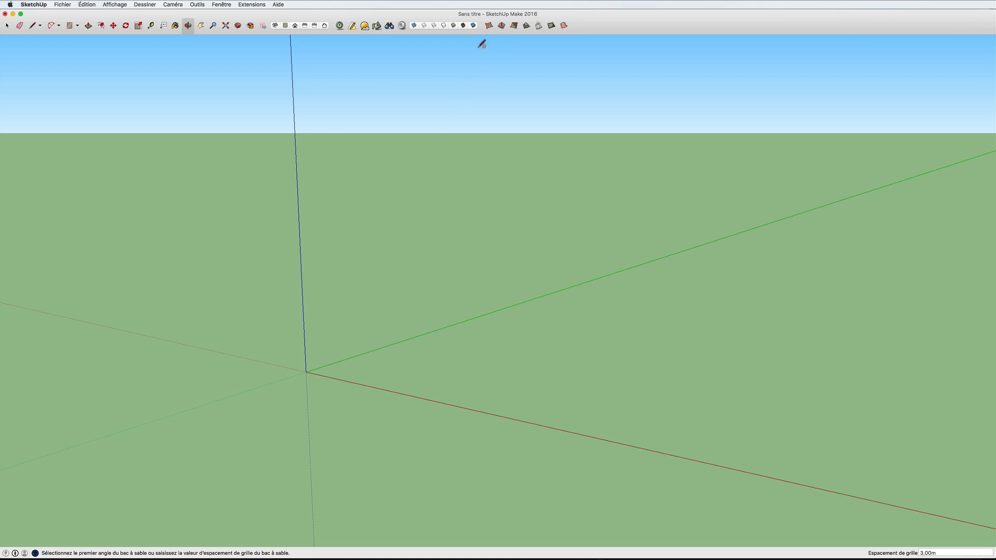
Create a rectangular sandbox grid from scratch with 1 m grid spacing, starting at the origin and extending along the green and red axes
left_click(489, 26)
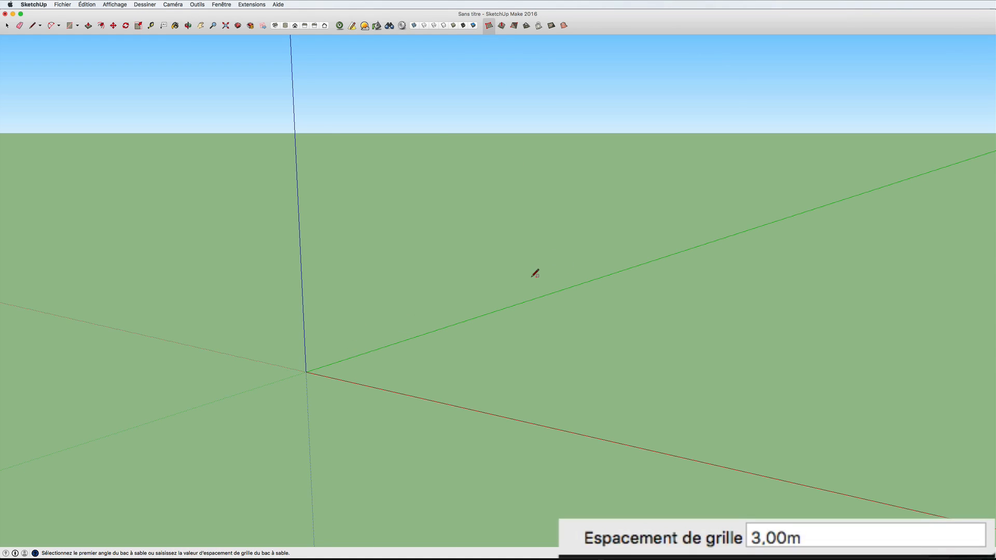
type("1")
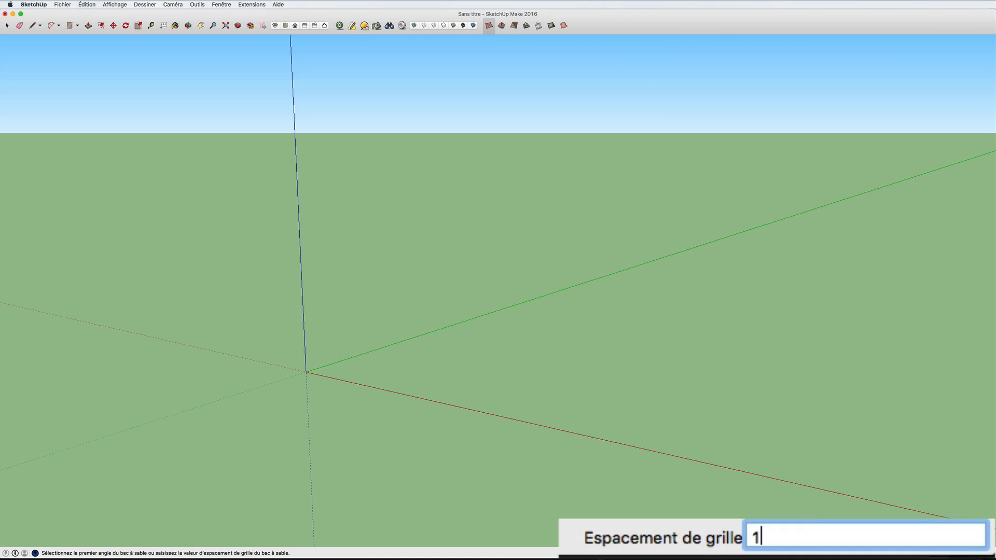
key("Return")
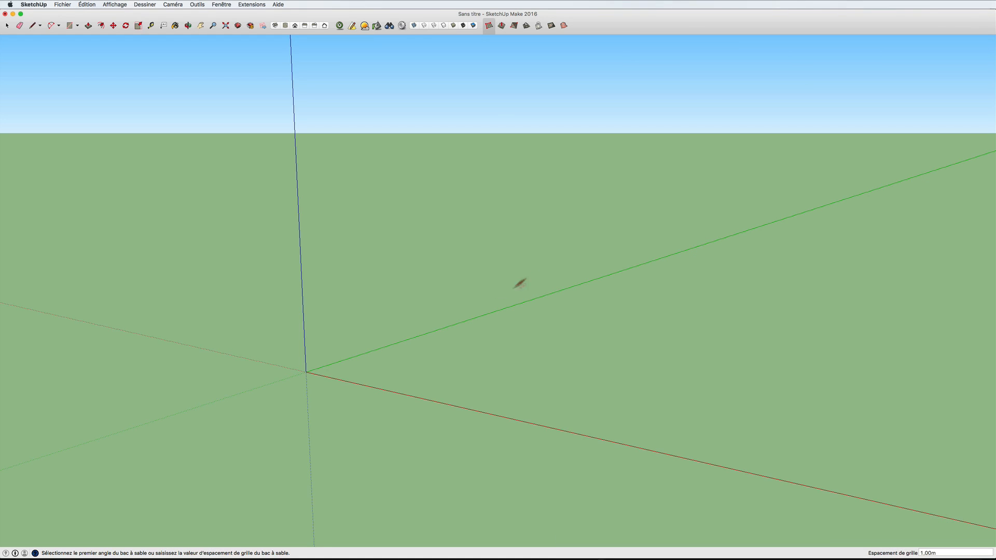
left_click(307, 371)
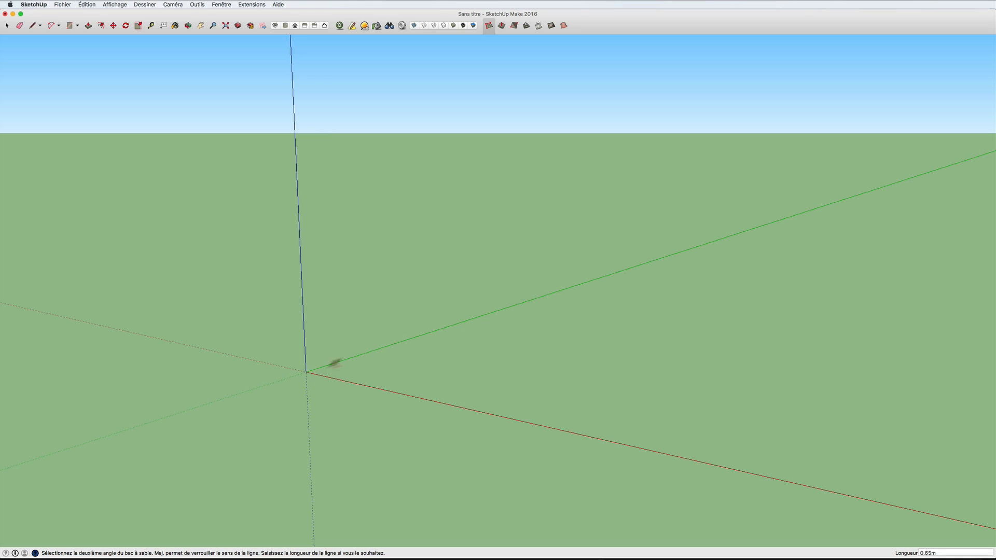
left_click(659, 259)
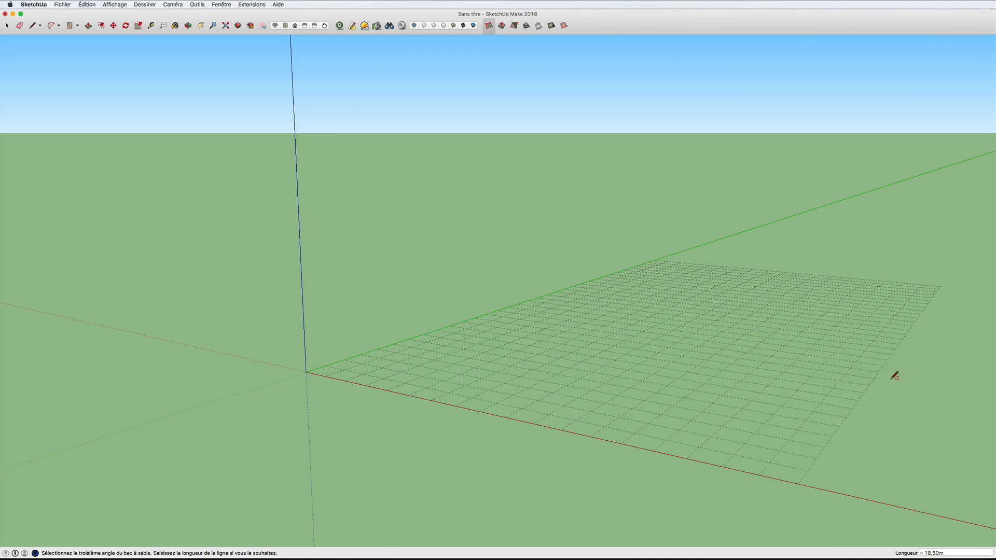
middle_click_drag(896, 374, 760, 360)
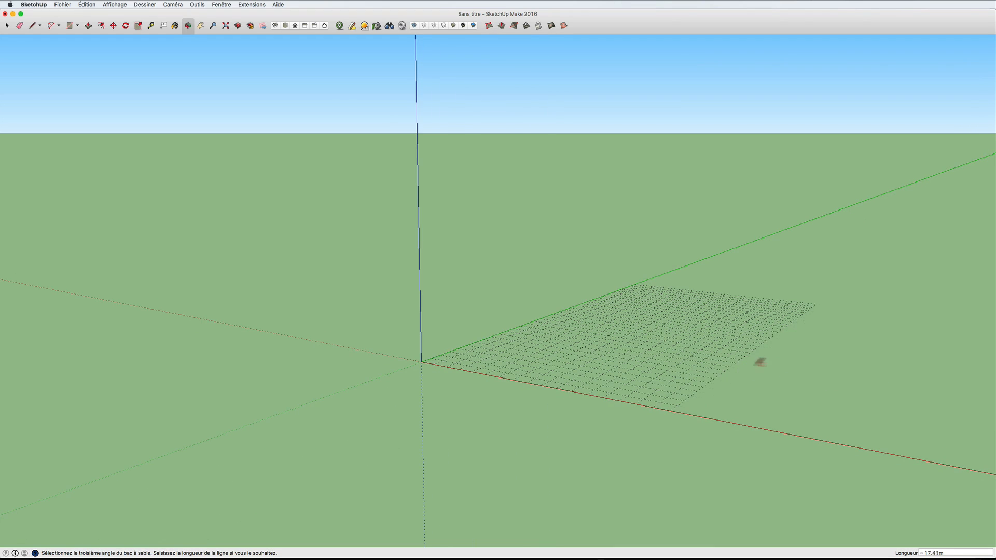
left_click(904, 382)
middle_click_drag(904, 382, 445, 362)
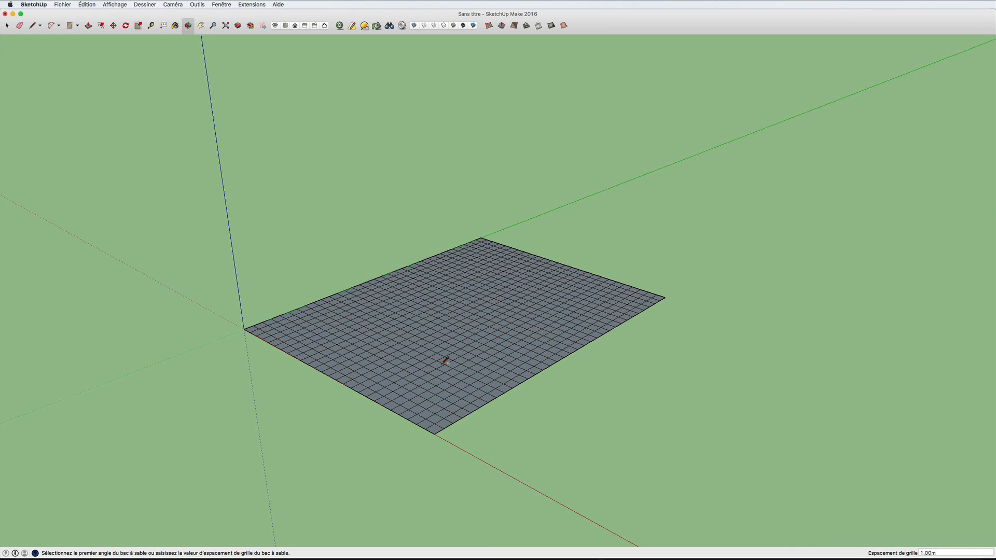
Open the sandbox grid group for editing
key("space")
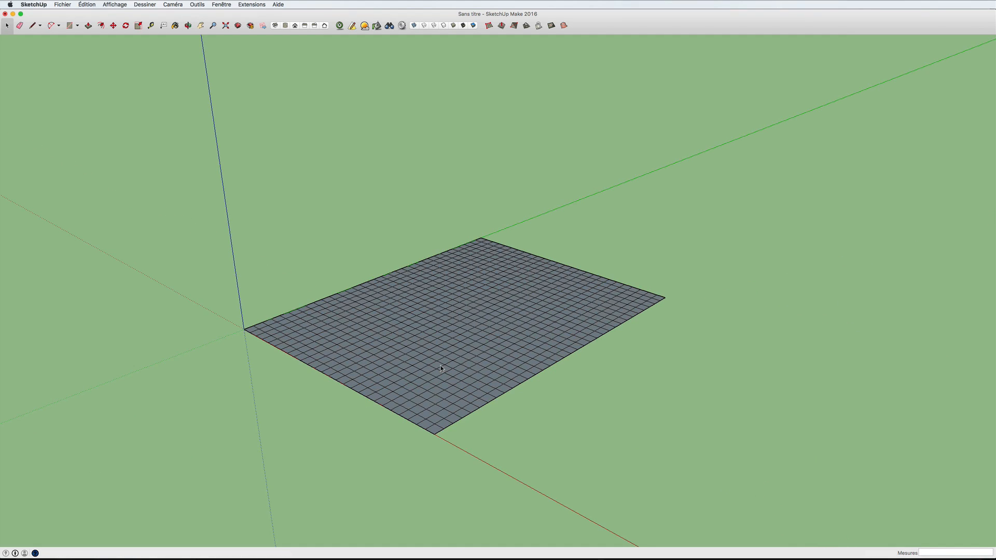
left_click(473, 354)
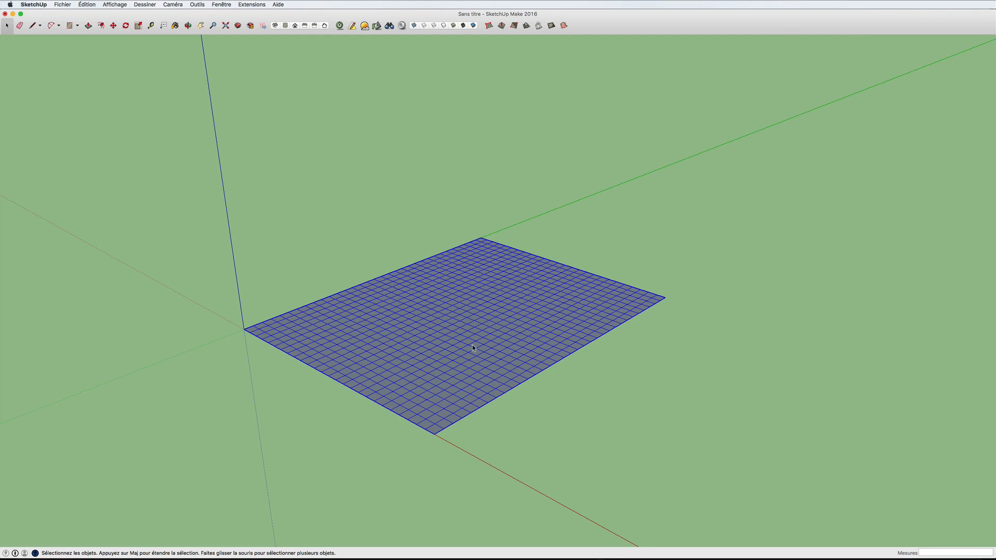
double_click(472, 344)
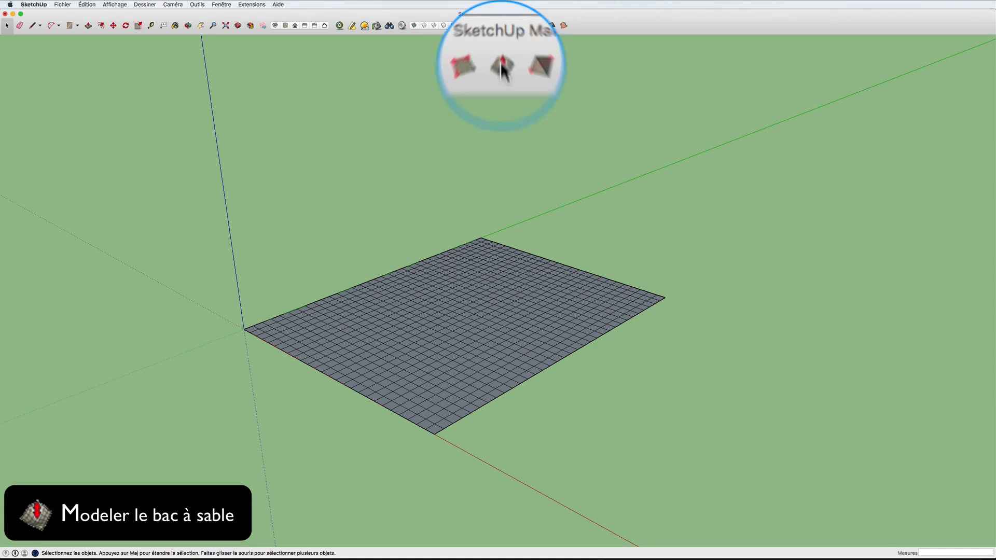
left_click(501, 26)
key("space")
double_click(479, 296)
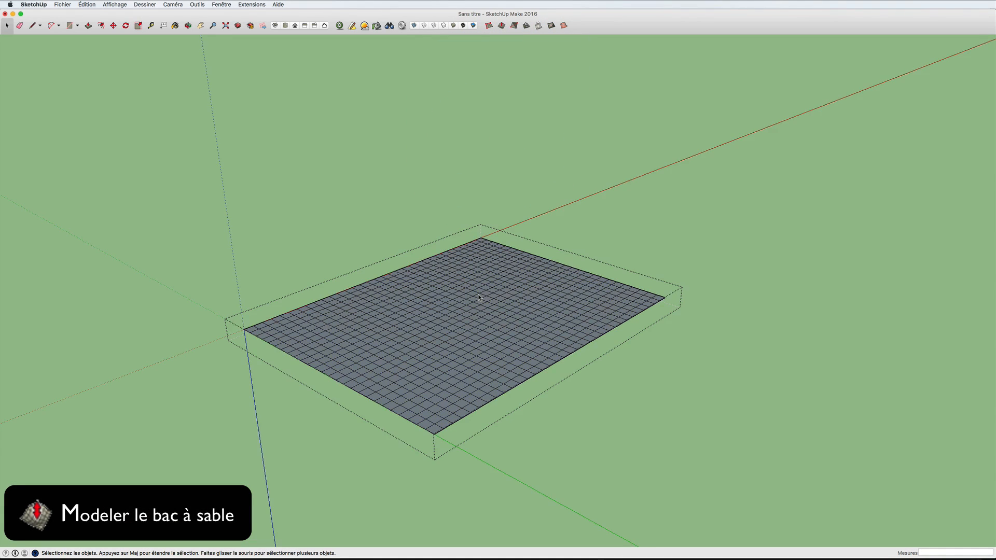
Raise two hills along one edge of the grid with the Modeler tool at a 3 m radius, the second about 2.5 m high
left_click(502, 26)
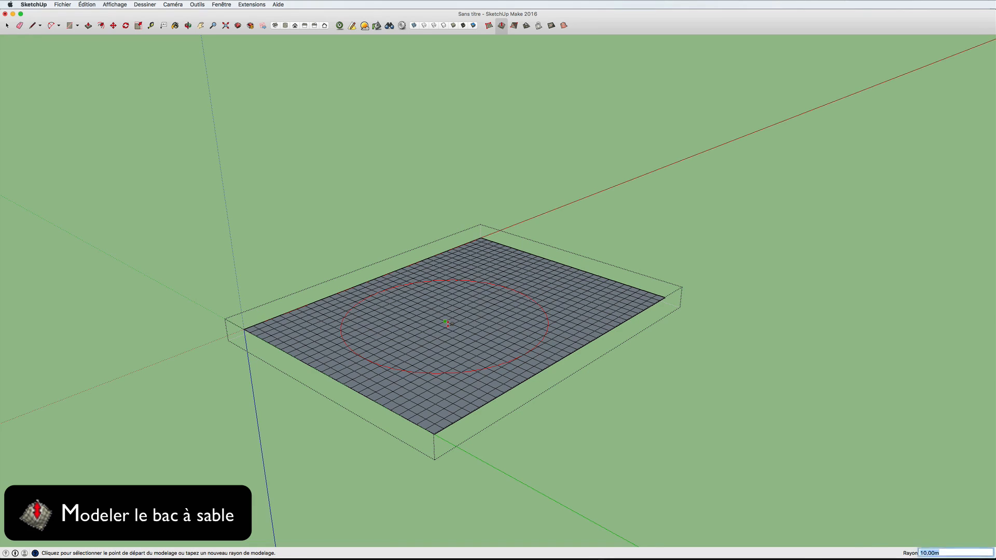
type("3")
key("Return")
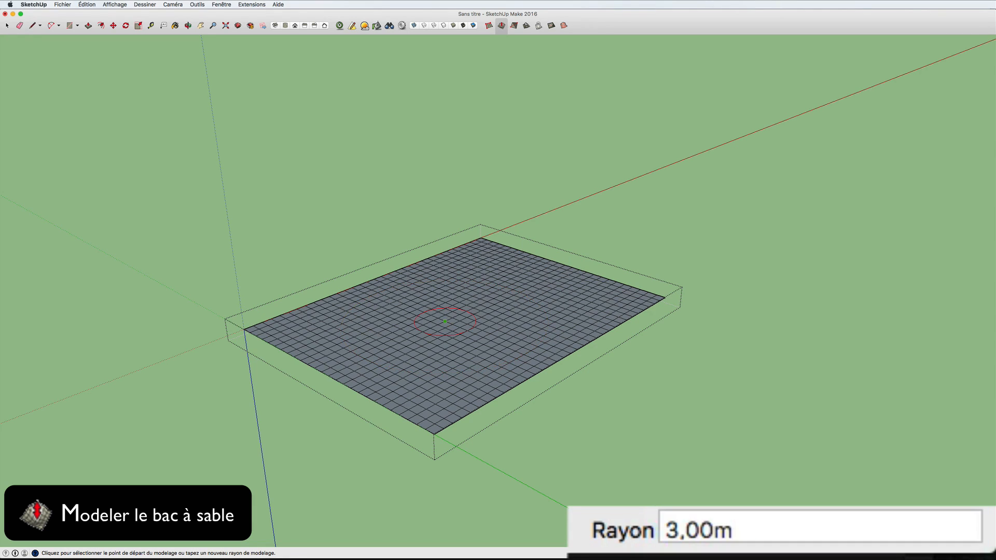
left_click(426, 390)
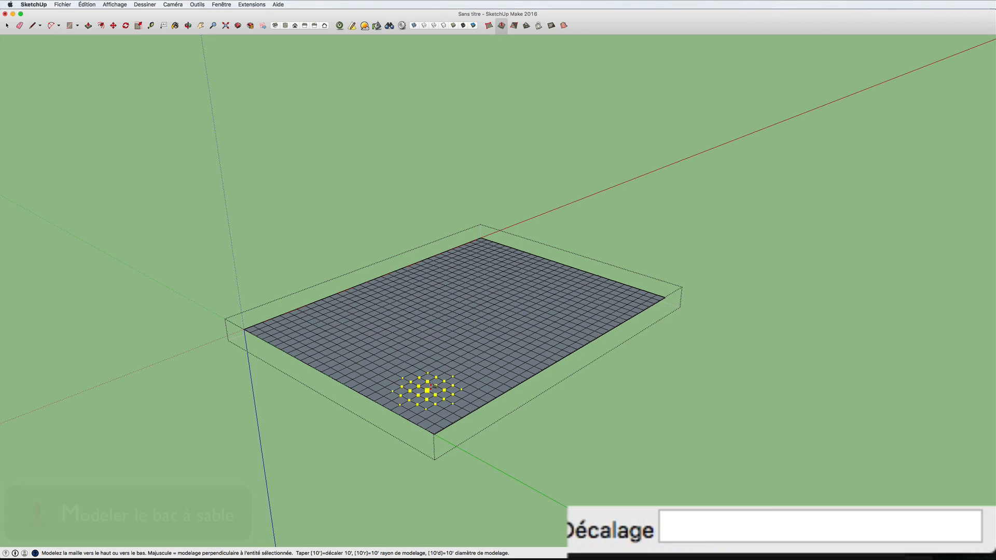
middle_click_drag(474, 347, 454, 332)
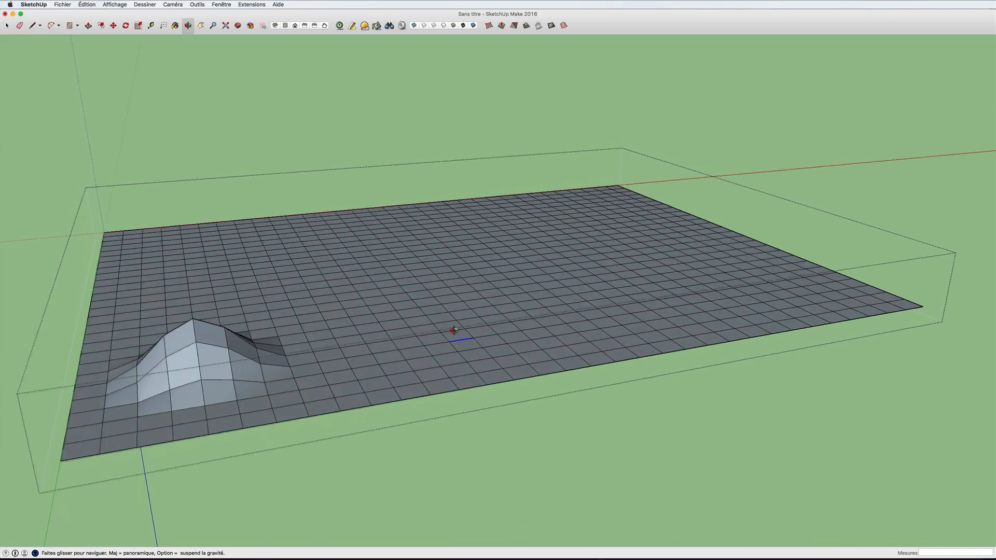
left_click(455, 337)
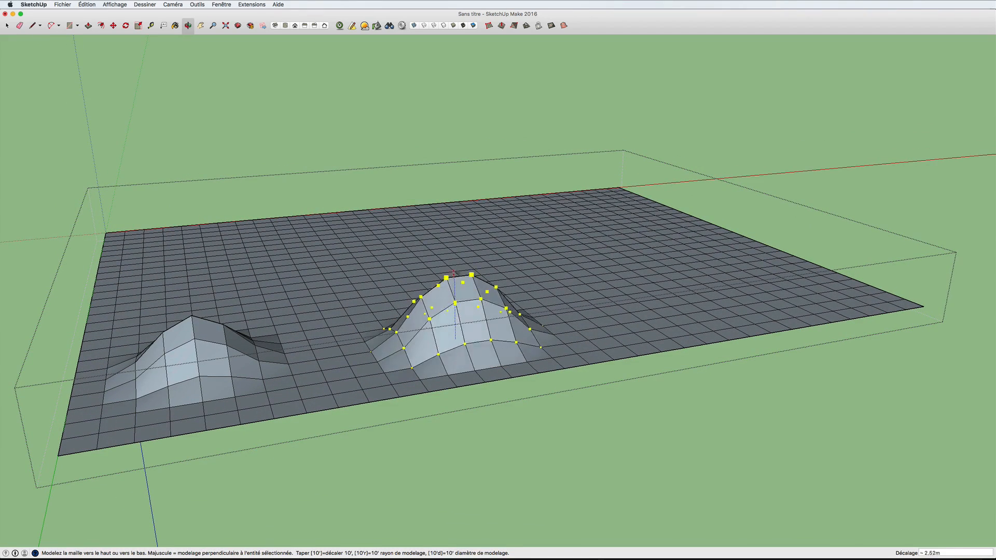
left_click(450, 272)
Set the Modeler radius to 7 m and raise a broader hill beside the two small ones, near the origin corner
middle_click_drag(450, 272, 651, 351)
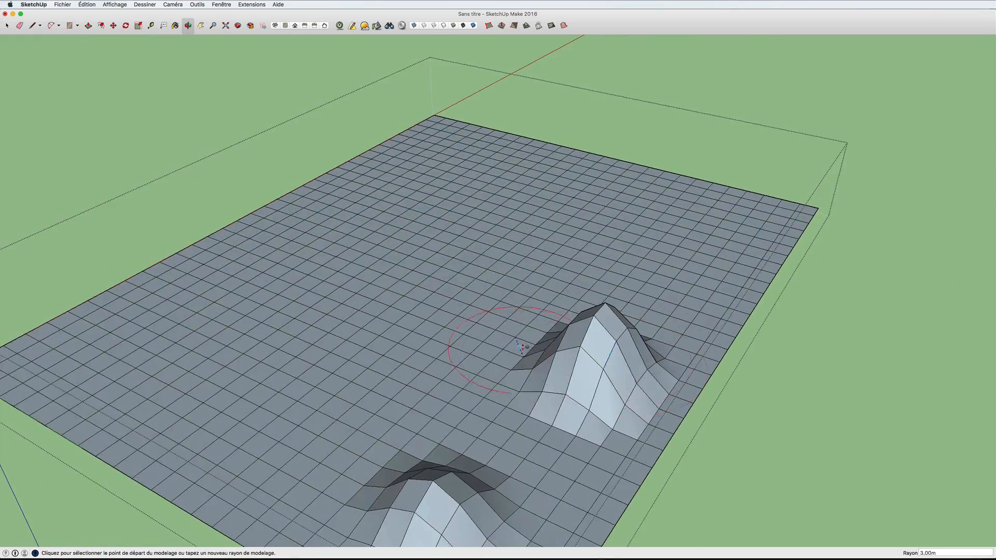
scroll(511, 350, "down", 3)
middle_click_drag(452, 336, 500, 336)
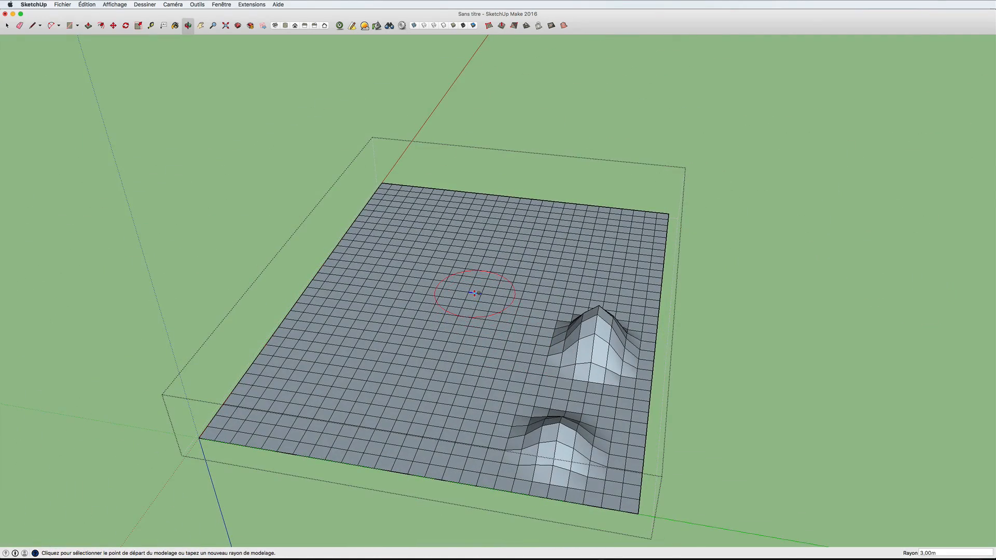
key("Tab")
type("7")
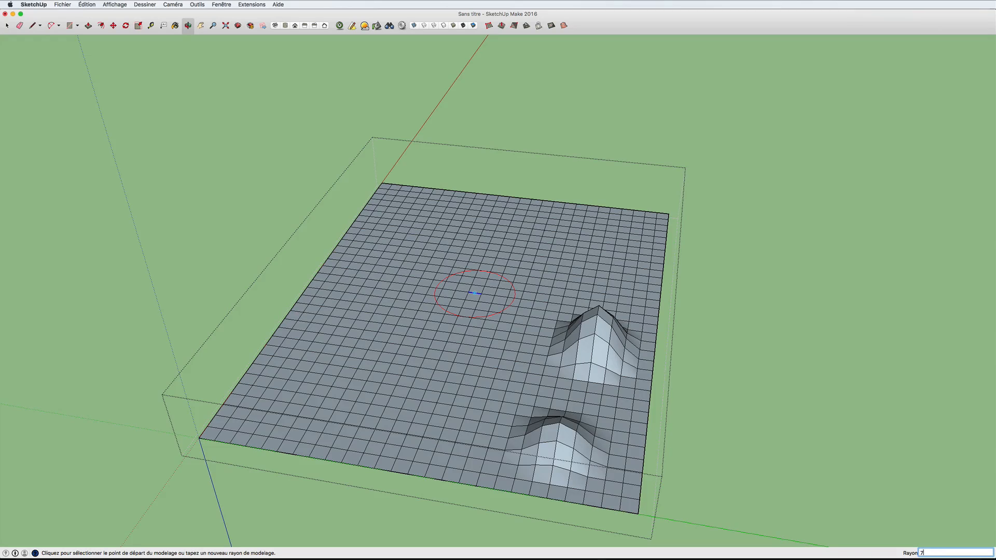
key("Return")
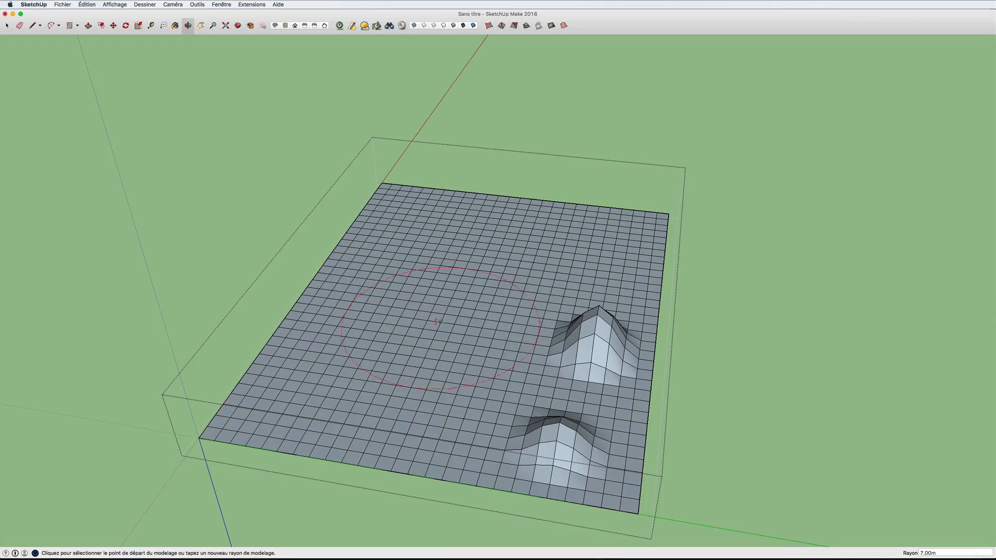
left_click(389, 388)
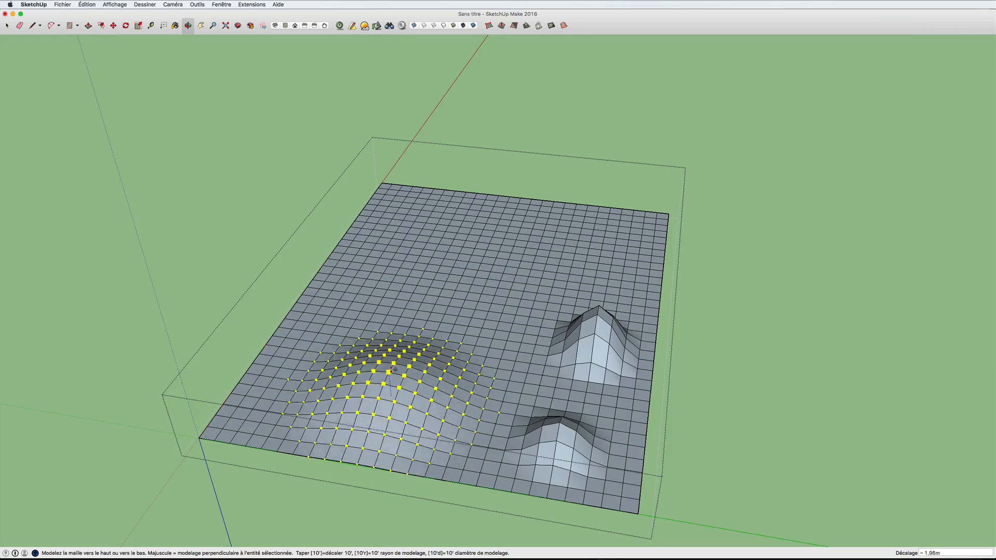
left_click(389, 332)
Sink the grid corner beyond the two small hills into a hollow with two overlapping depressions at the 7 m Modeler radius
middle_click_drag(499, 340, 596, 322)
middle_click_drag(700, 338, 717, 358)
left_click(702, 358)
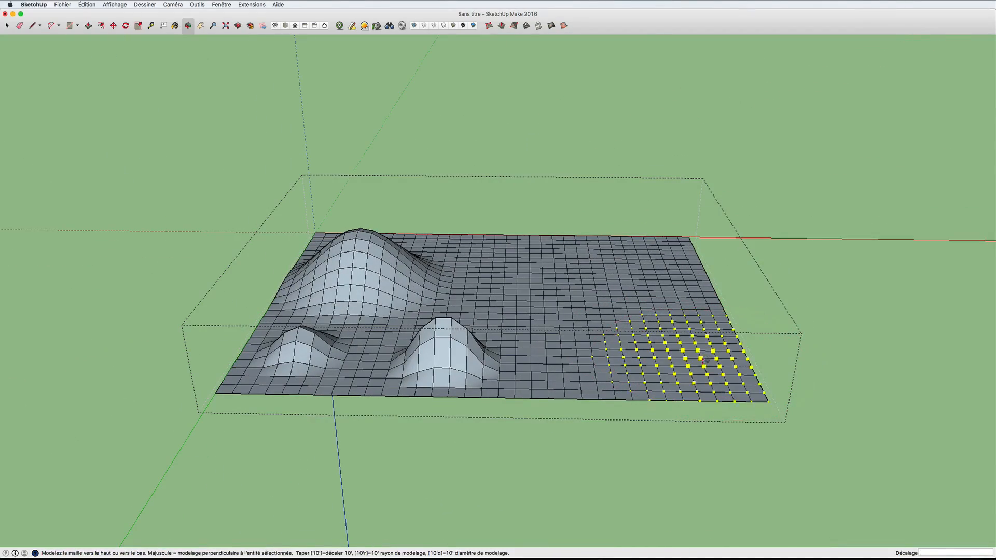
left_click(708, 392)
left_click(747, 402)
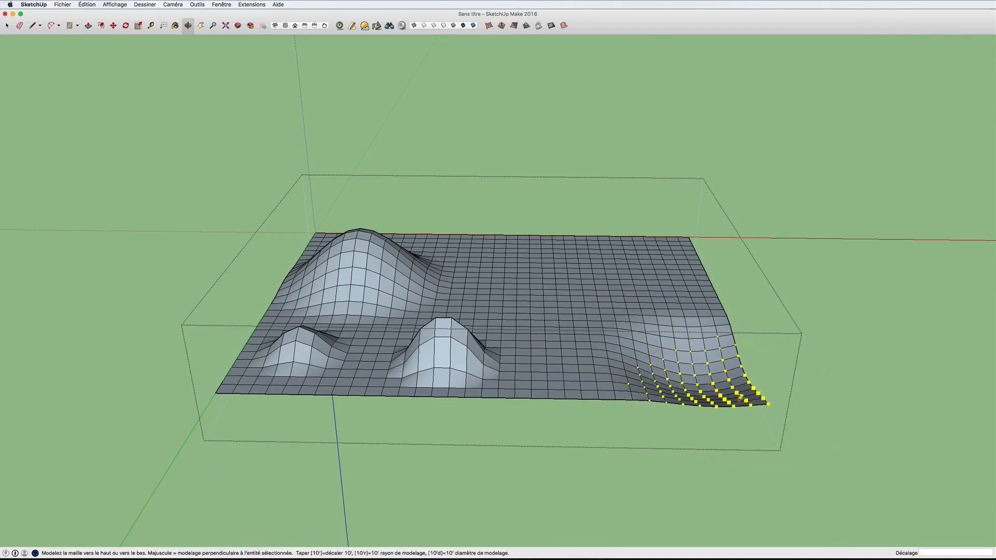
left_click(746, 418)
Raise a low, broad hill at the far end of the grid along the red axis, beside the hollow
middle_click_drag(742, 410, 548, 368)
left_click(716, 306)
left_click(715, 286)
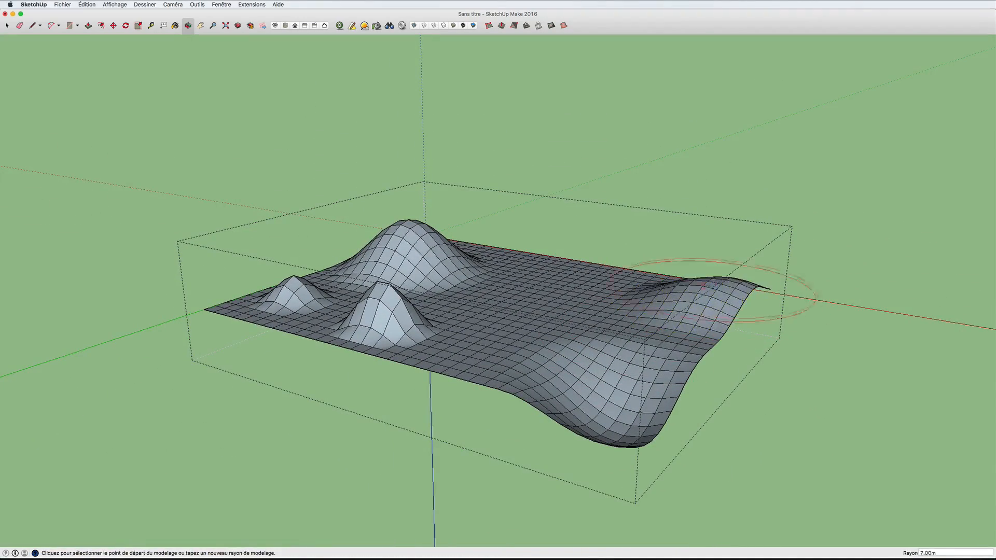
Set the Modeler radius to 1 m and raise a sharp peak on the flat area beside the low hill
scroll(584, 310, "up", 6)
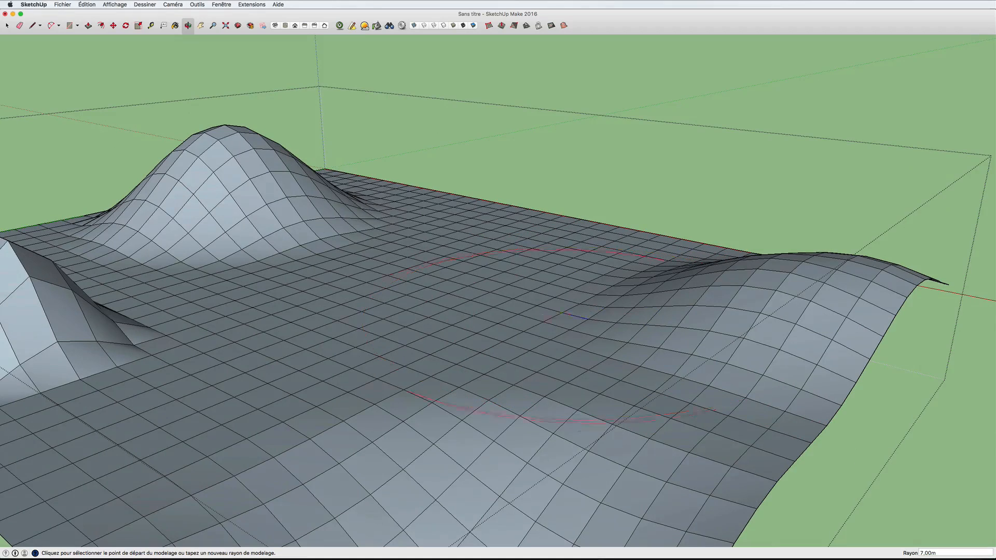
key("Tab")
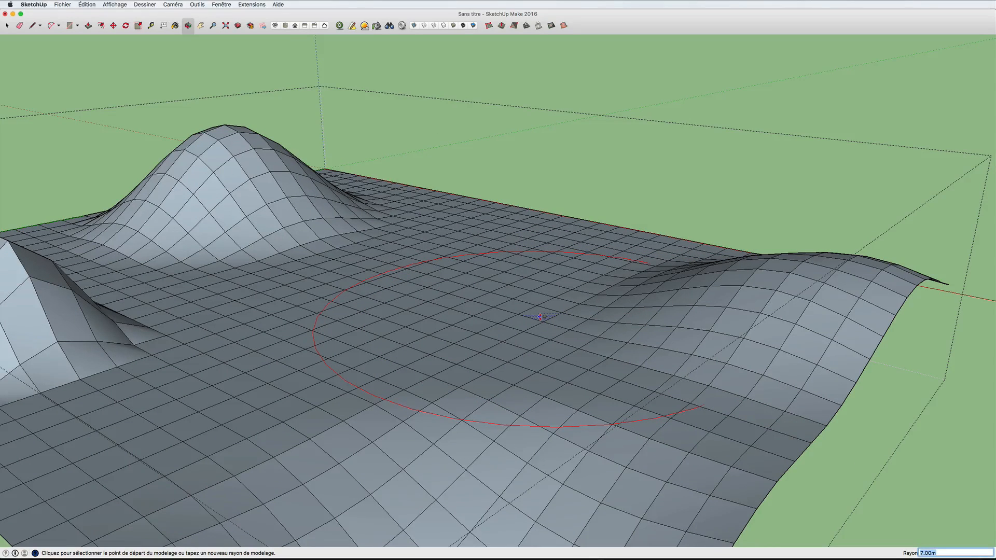
type("1")
key("Return")
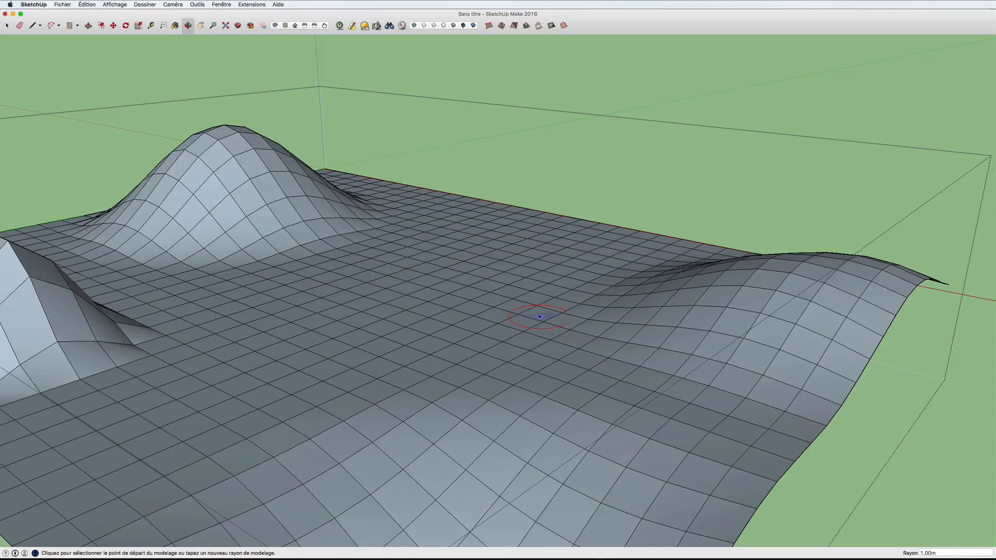
left_click(523, 329)
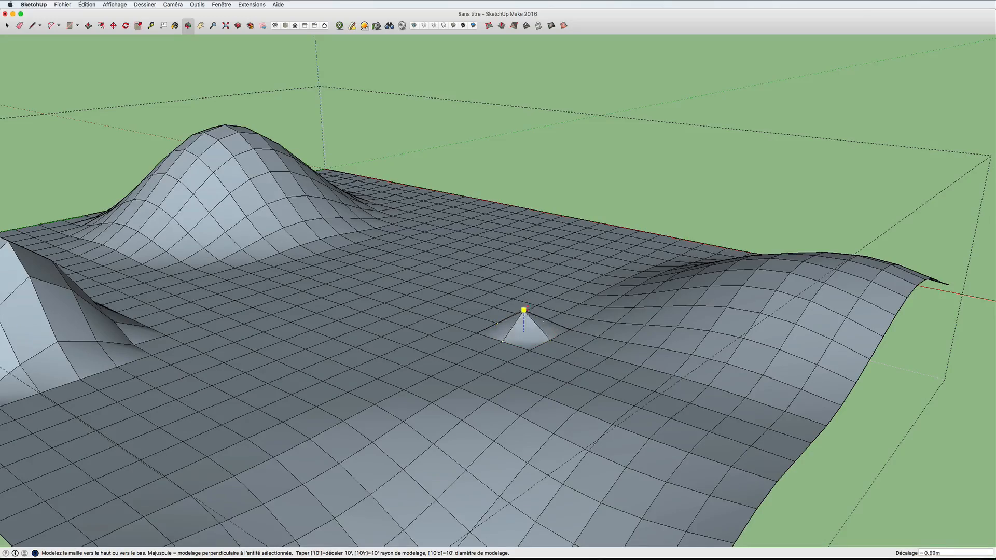
left_click(523, 246)
middle_click_drag(523, 245, 629, 367)
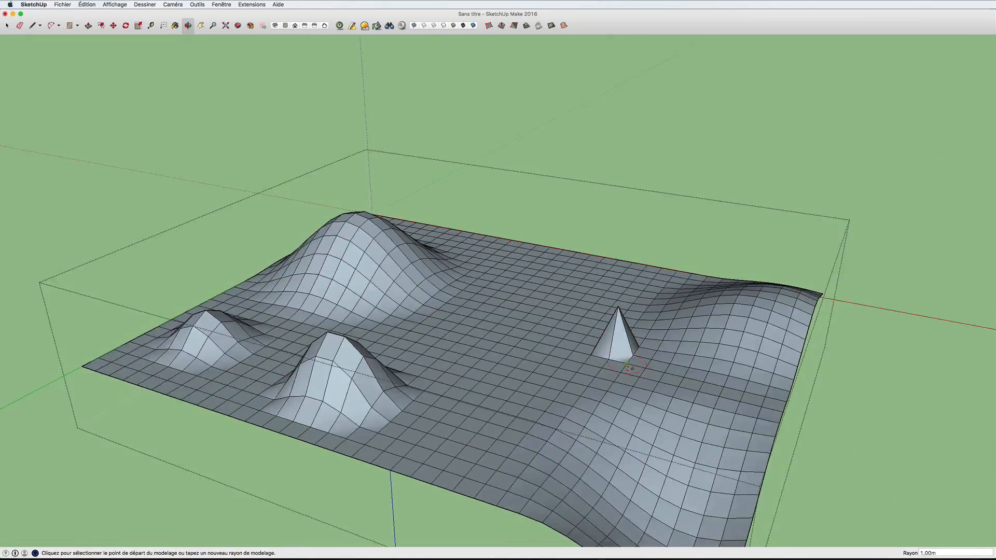
scroll(643, 369, "up", 5)
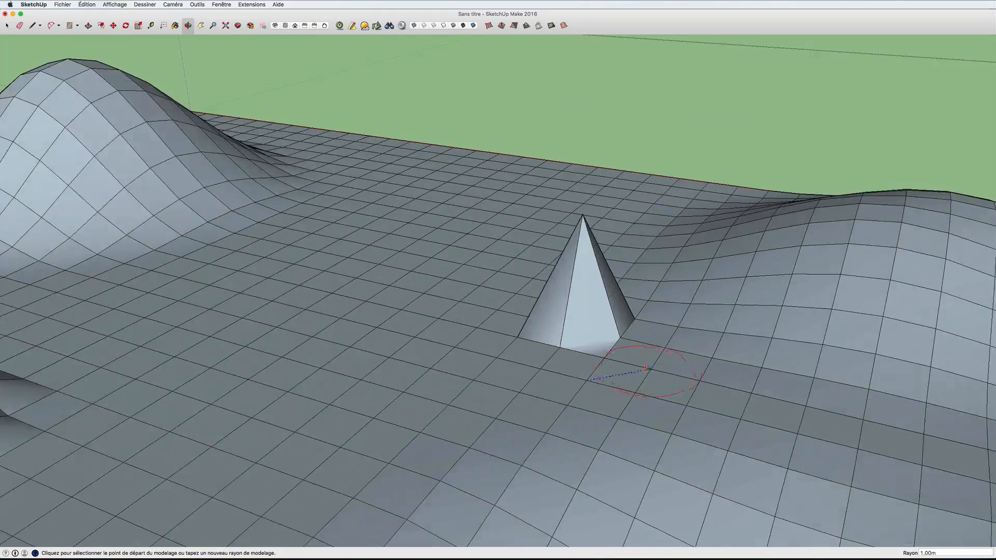
scroll(650, 369, "down", 5)
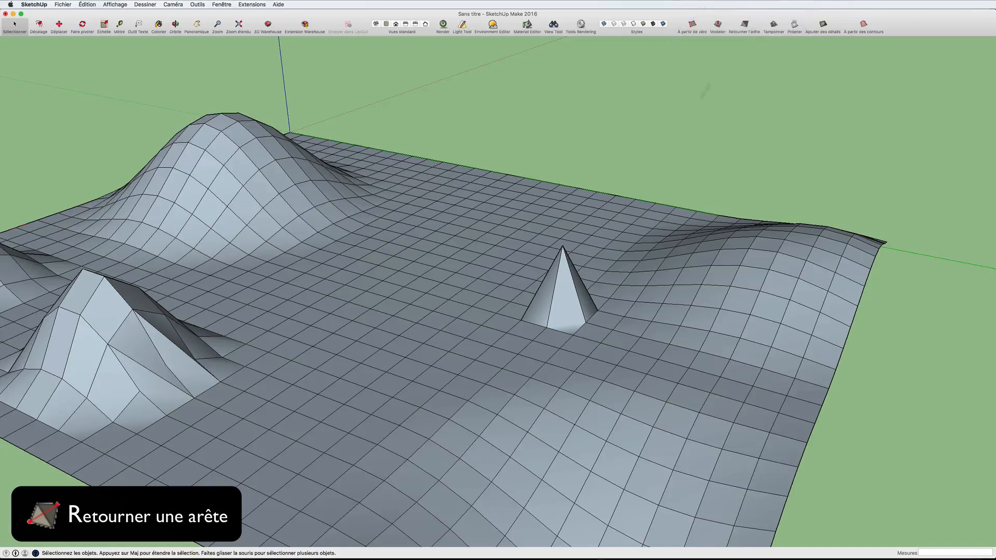
Reopen the terrain group and flip two edges on the flank of the taller of the two small hills with Flip Edge
left_click(640, 260)
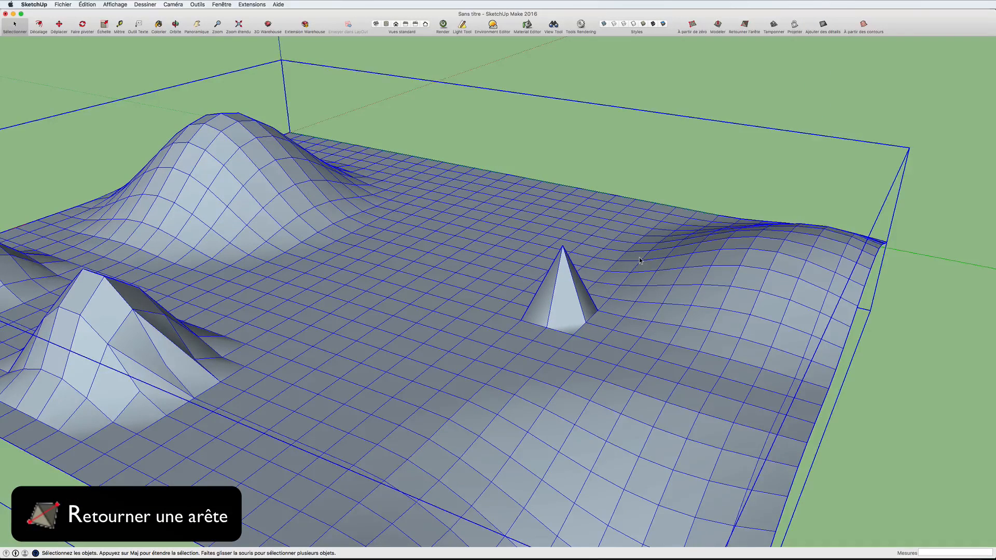
double_click(639, 260)
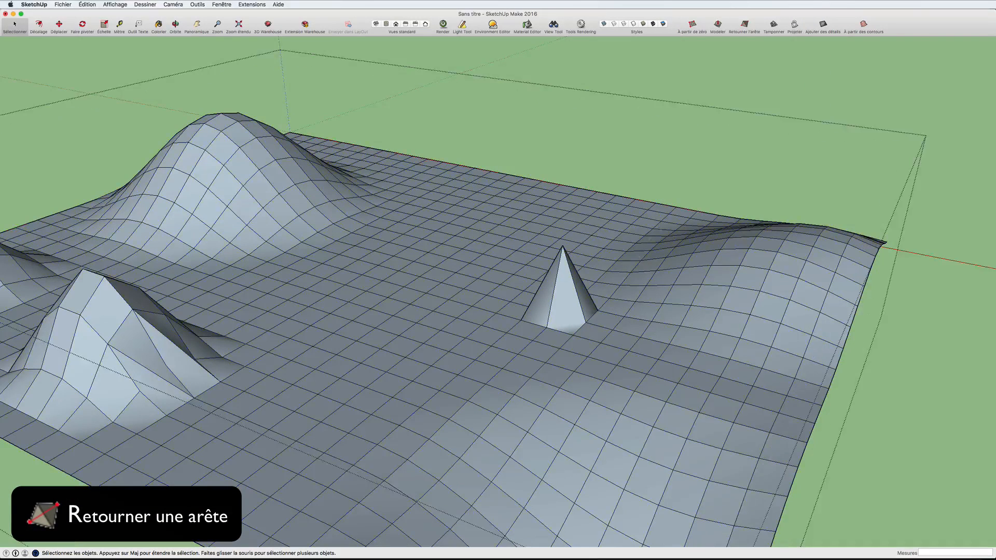
left_click(745, 24)
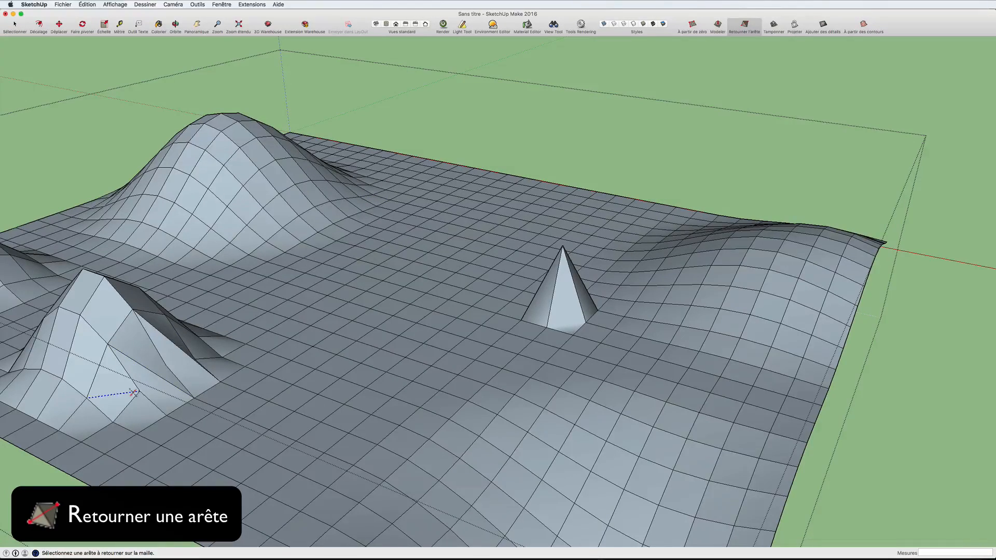
middle_click_drag(164, 382, 353, 343)
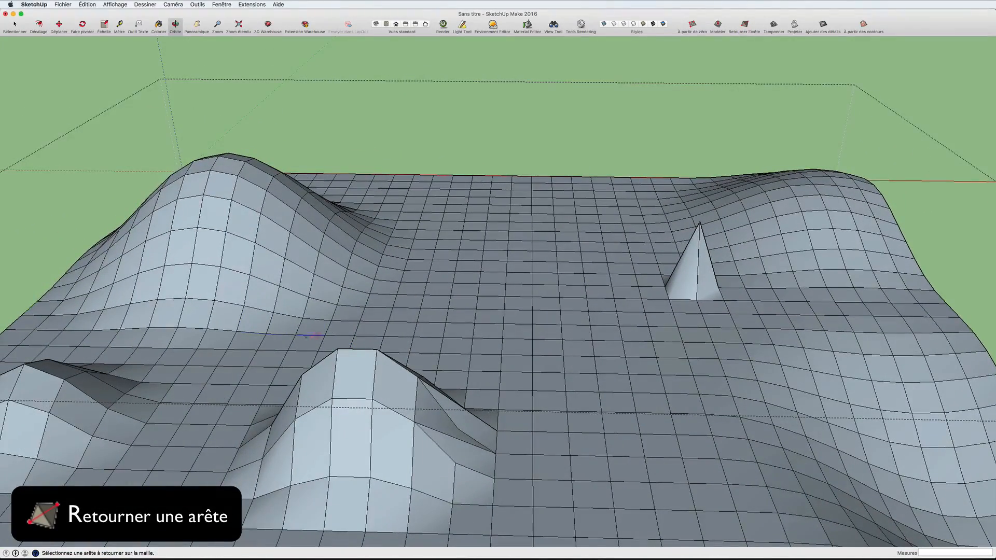
middle_click_drag(443, 338, 365, 345)
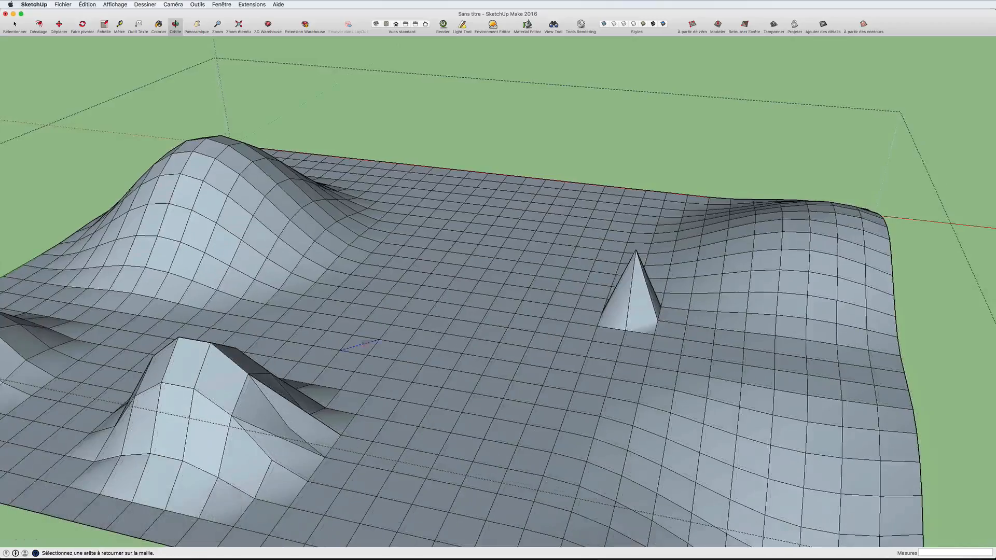
middle_click_drag(434, 336, 427, 338)
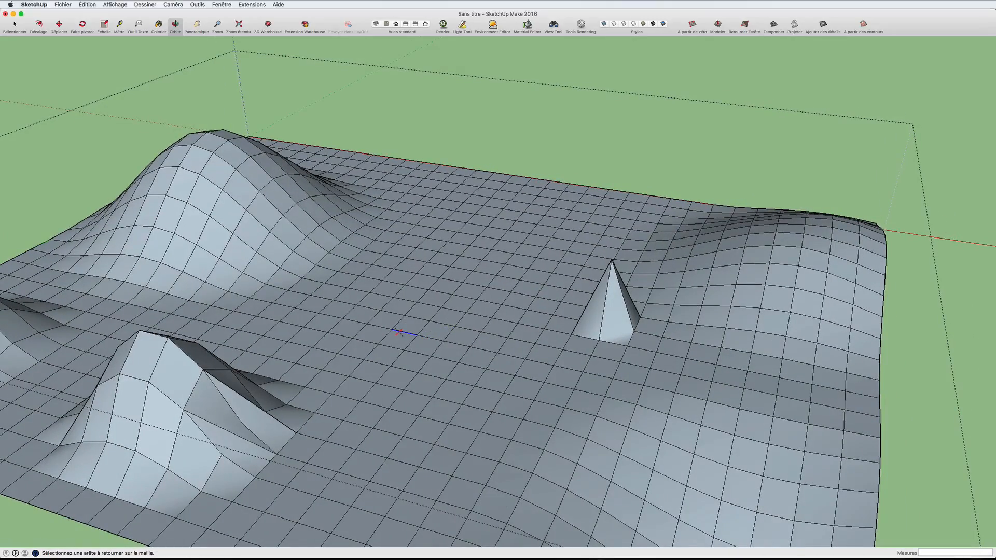
middle_click_drag(366, 353, 214, 373)
scroll(214, 373, "up", 3)
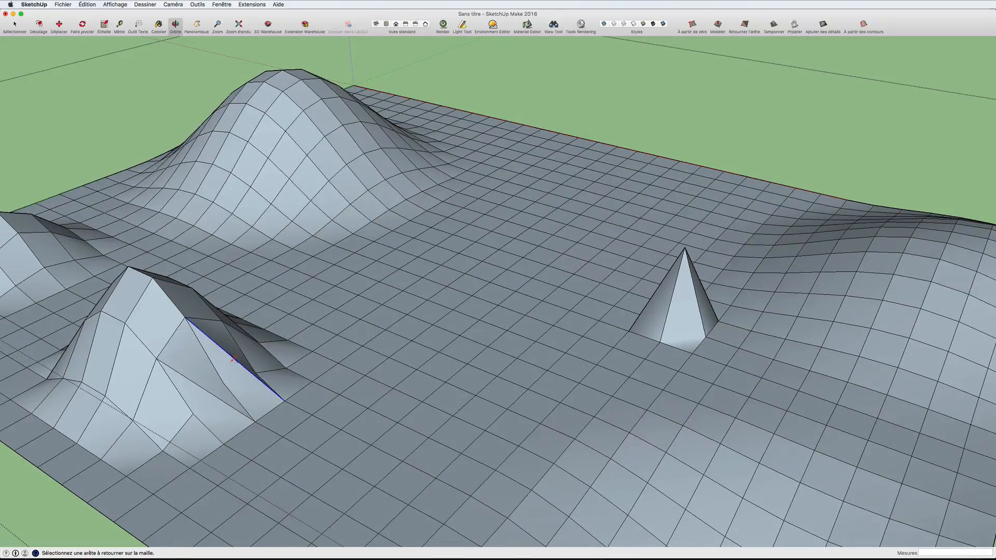
left_click(234, 358)
left_click(199, 384)
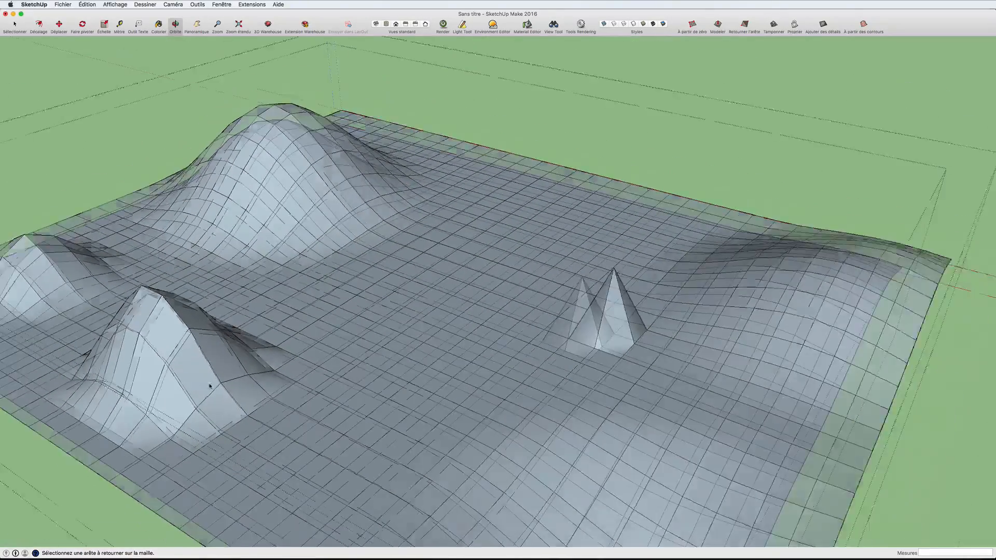
Examine the flipped edges on the hill's flank from several angles and distances
middle_click_drag(209, 386, 326, 410)
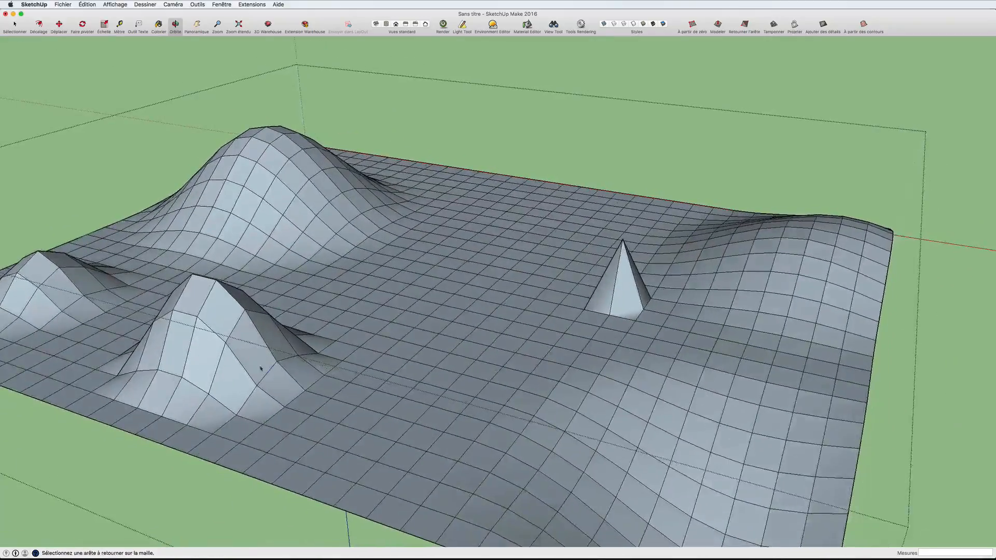
scroll(262, 397, "up", 3)
scroll(262, 396, "down", 6)
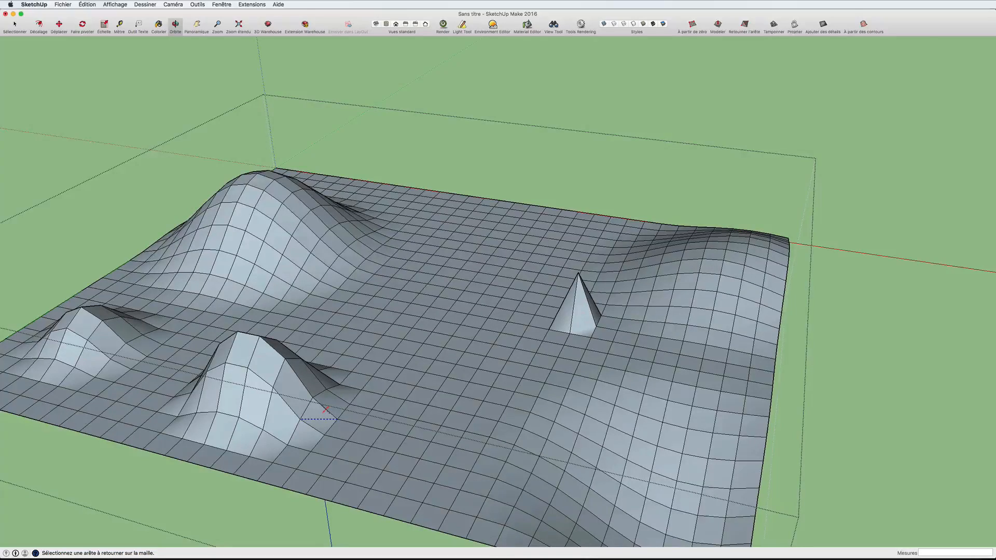
scroll(325, 410, "down", 2)
middle_click_drag(326, 410, 287, 412)
scroll(286, 412, "up", 4)
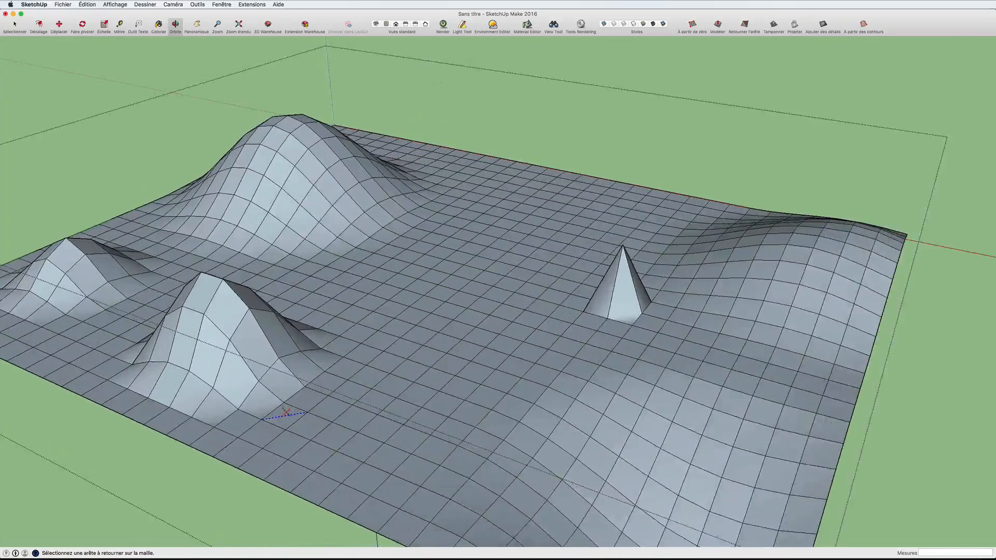
scroll(289, 413, "down", 5)
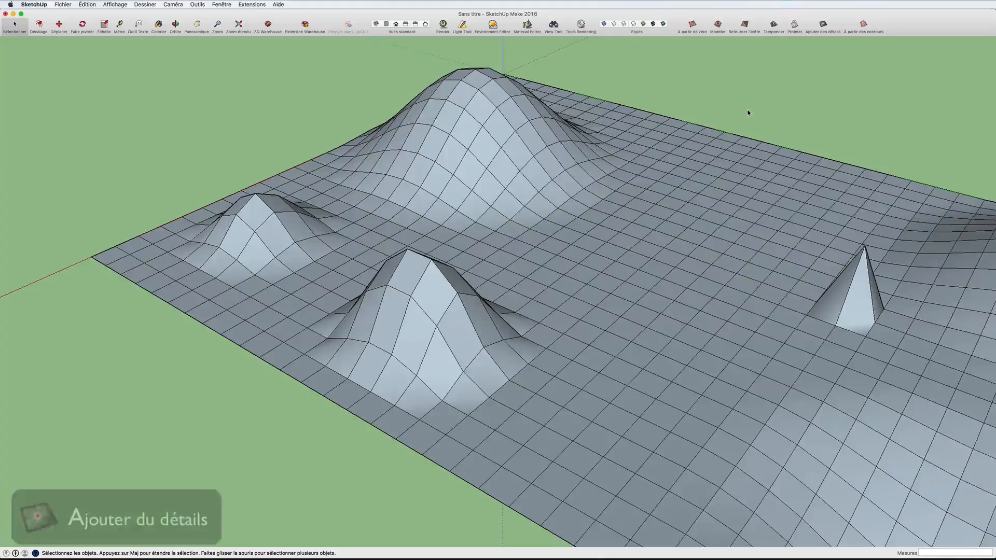
From the top view, open the terrain group and select a block of 4 by 6 flat cells between the peak and the broad hill
middle_click_drag(747, 111, 685, 146)
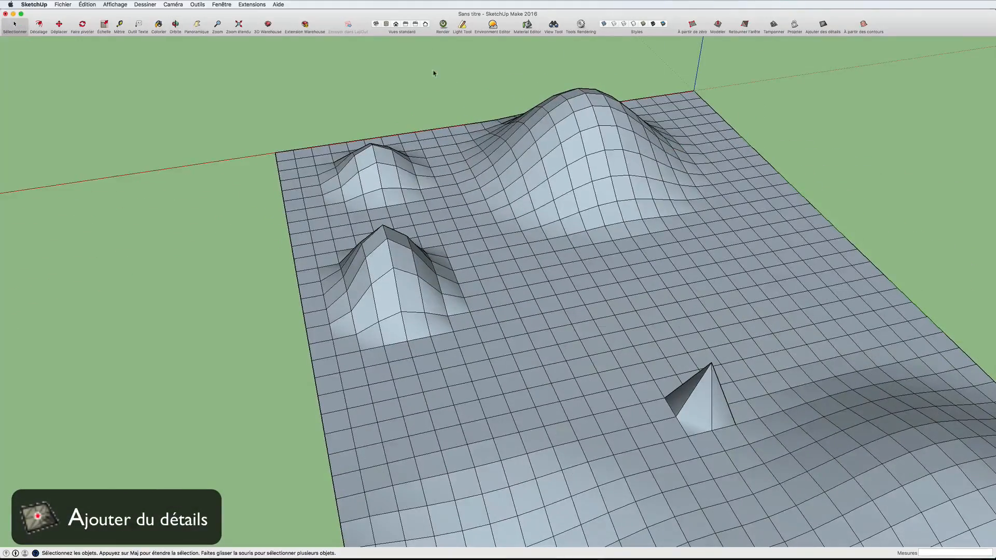
left_click(386, 24)
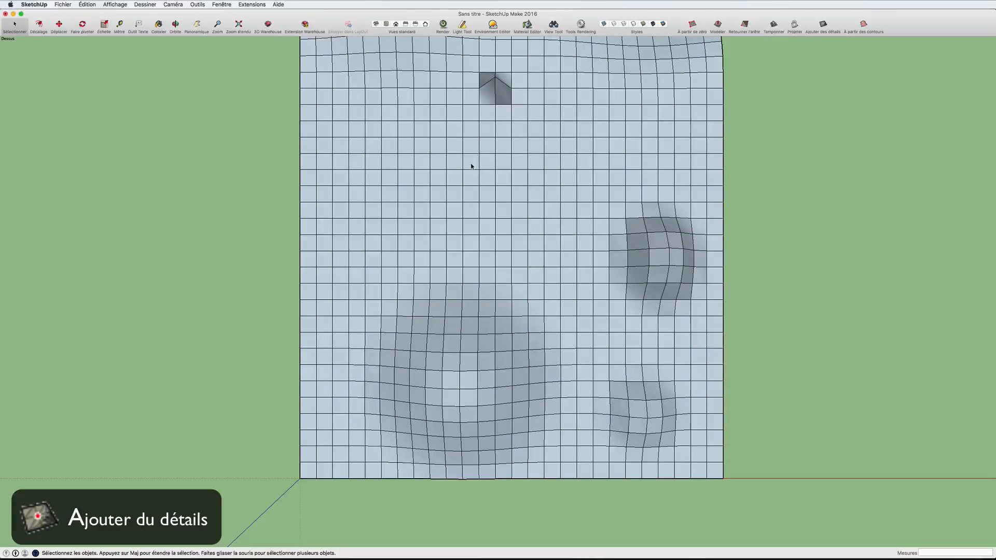
double_click(449, 170)
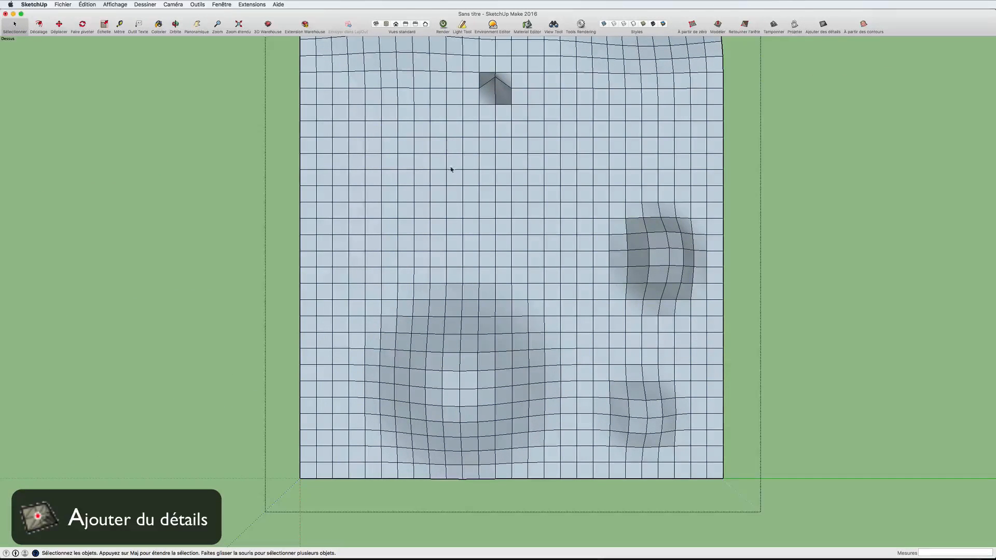
key("r")
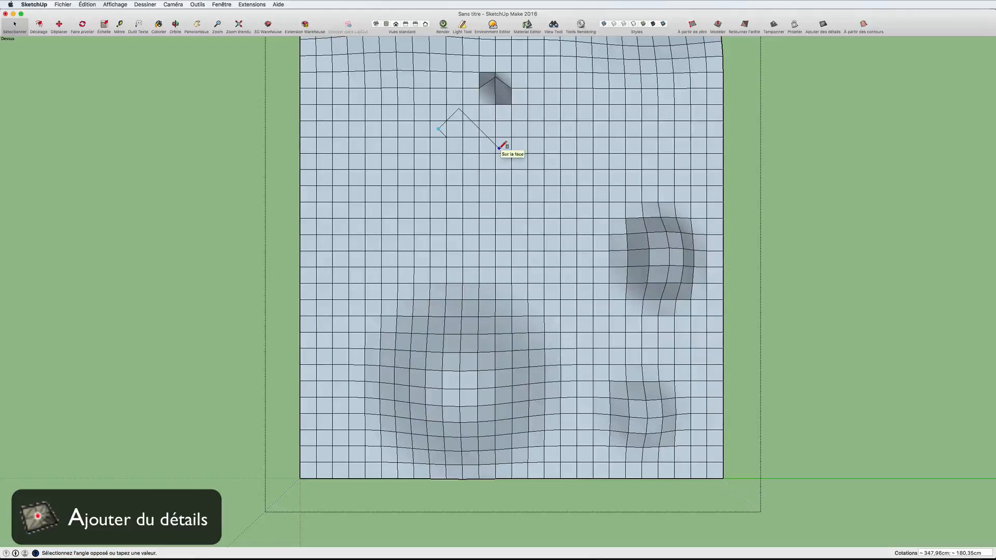
key("Escape")
key("space")
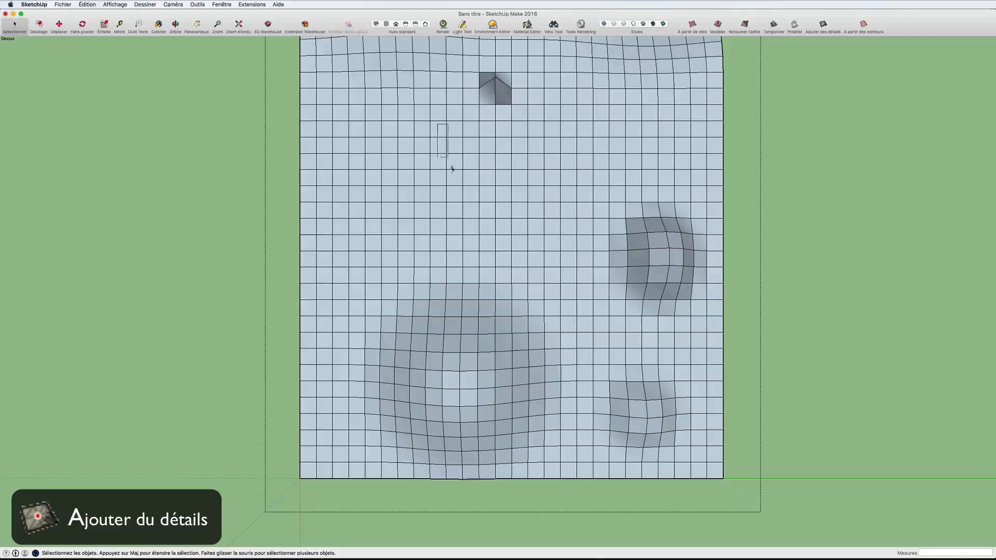
left_click_drag(452, 169, 524, 251)
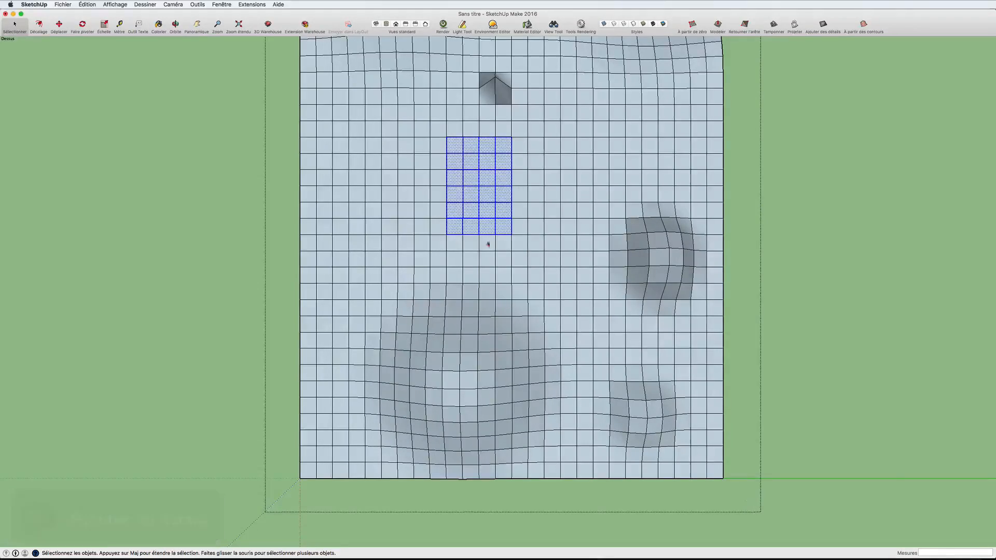
Subdivide the selected grid cells with Add Detail
middle_click_drag(487, 240, 625, 256)
scroll(624, 256, "up", 5)
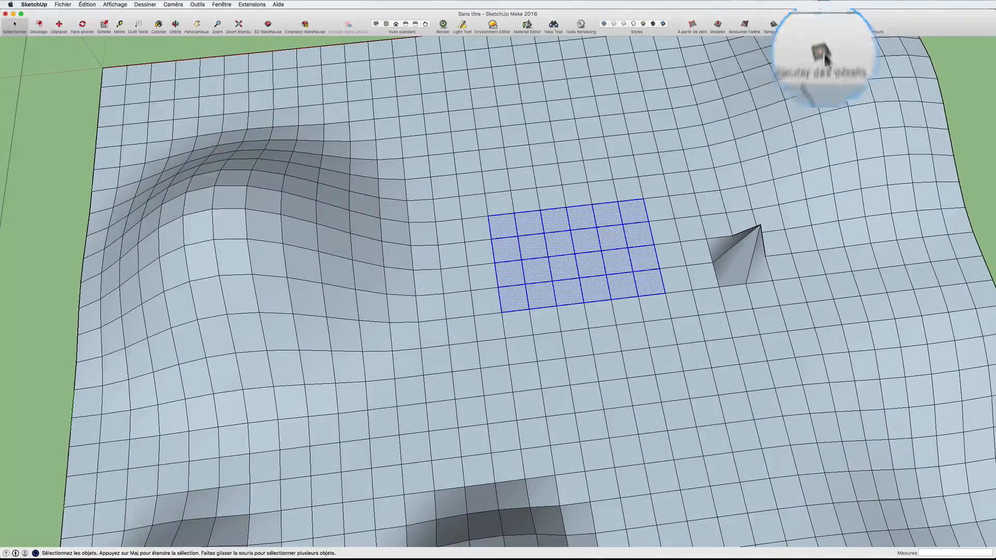
left_click(823, 24)
Examine the subdivided cells and their transition into the surrounding terrain grid
middle_click_drag(645, 213, 418, 166)
scroll(551, 289, "up", 3)
mouse_move(551, 289)
middle_mouse_down()
mouse_move(524, 262)
mouse_move(544, 272)
middle_mouse_up()
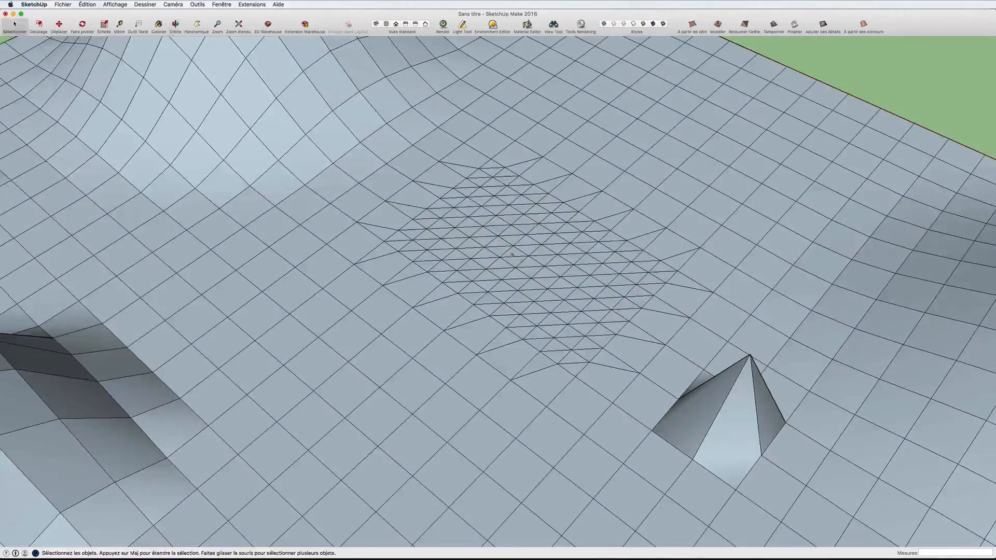
scroll(561, 282, "up", 3)
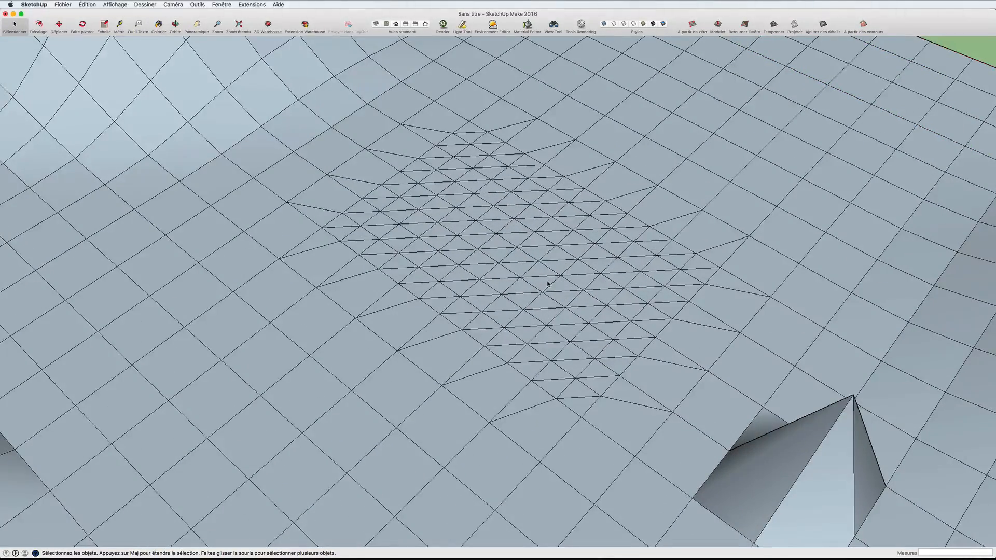
scroll(547, 283, "down", 5)
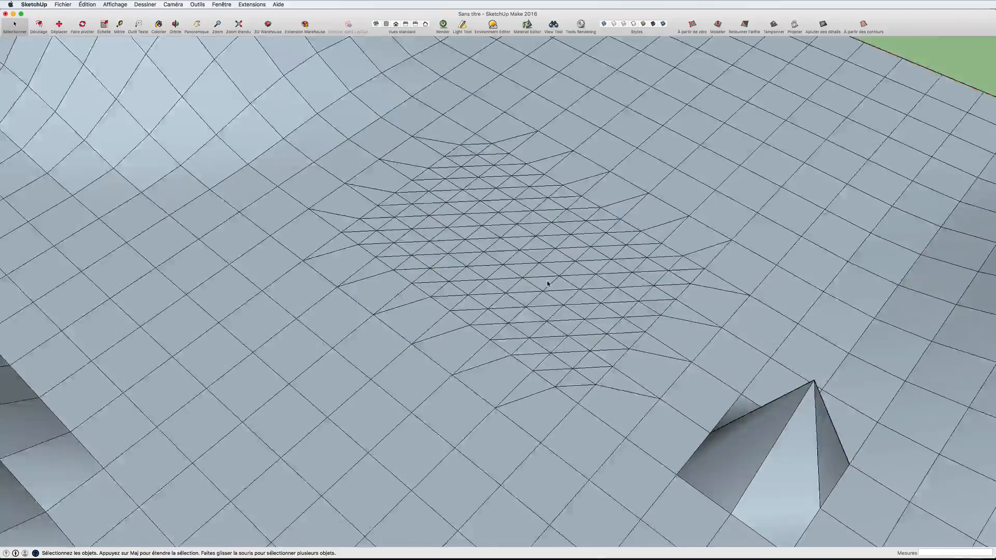
middle_click_drag(546, 282, 519, 217)
scroll(528, 217, "down", 4)
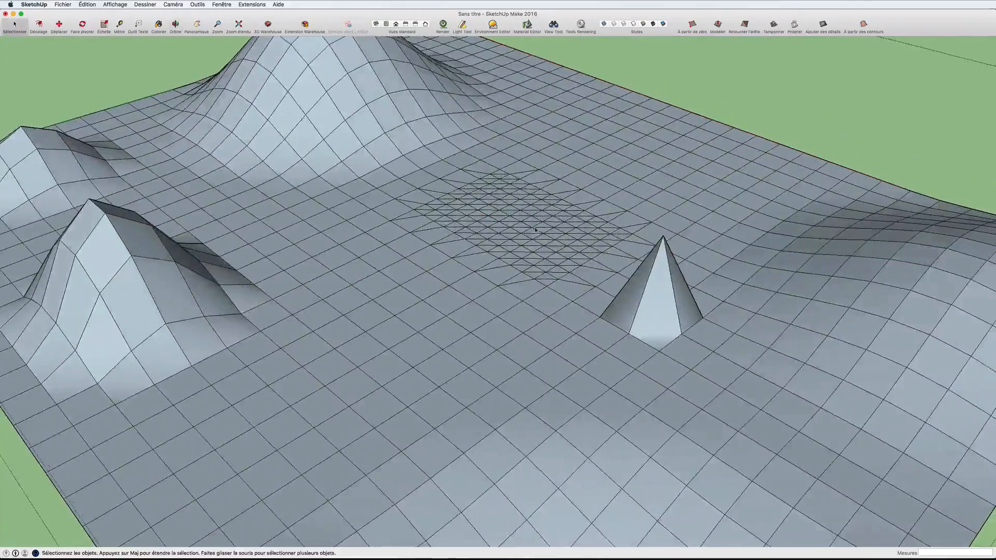
scroll(524, 230, "up", 4)
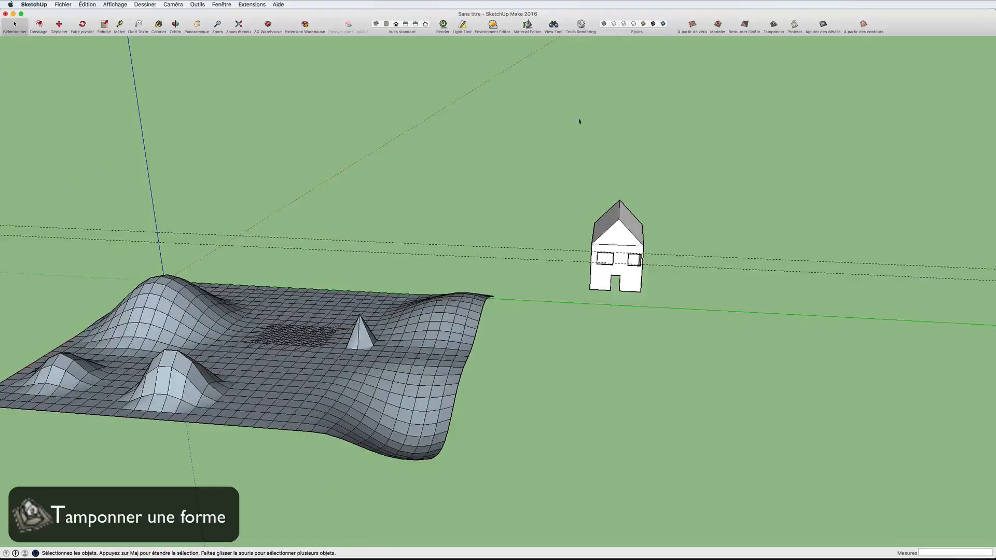
Open the group holding the terrain and house, and move the house about 1540 cm to float above the hill at the terrain's edge
scroll(613, 240, "up", 5)
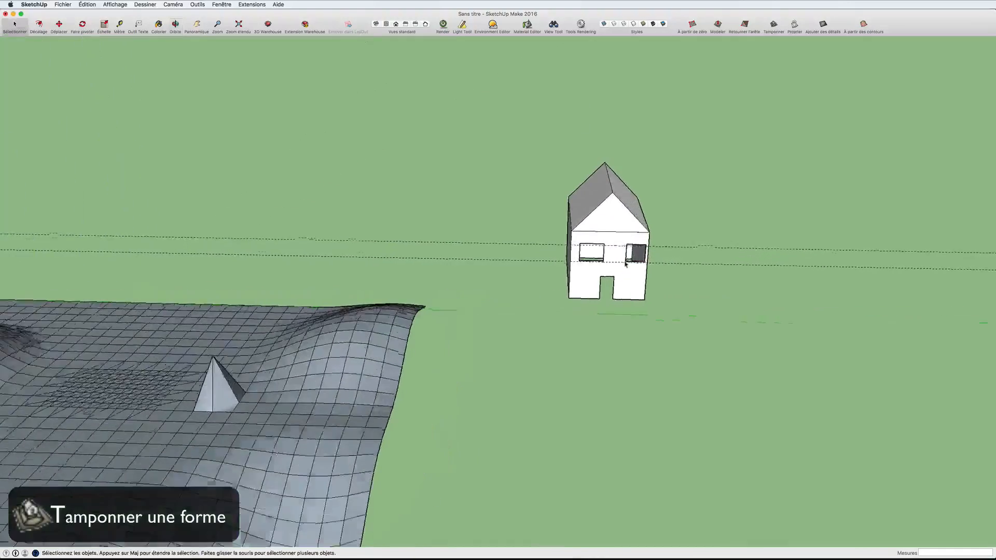
scroll(613, 67, "down", 3)
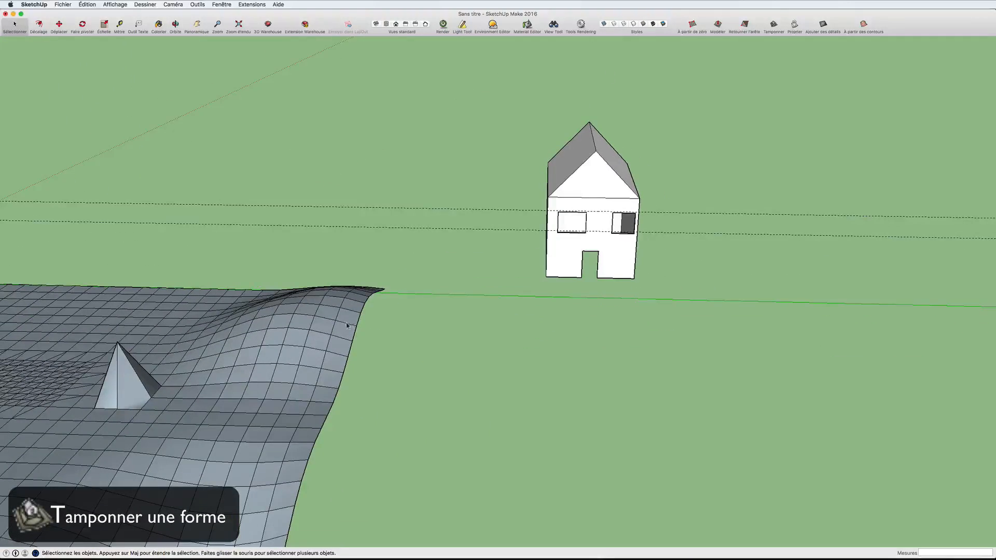
left_click(300, 328)
double_click(300, 329)
scroll(302, 329, "down", 4)
middle_click_drag(303, 329, 480, 305)
middle_click_drag(695, 239, 710, 221)
left_click(711, 219)
key("m")
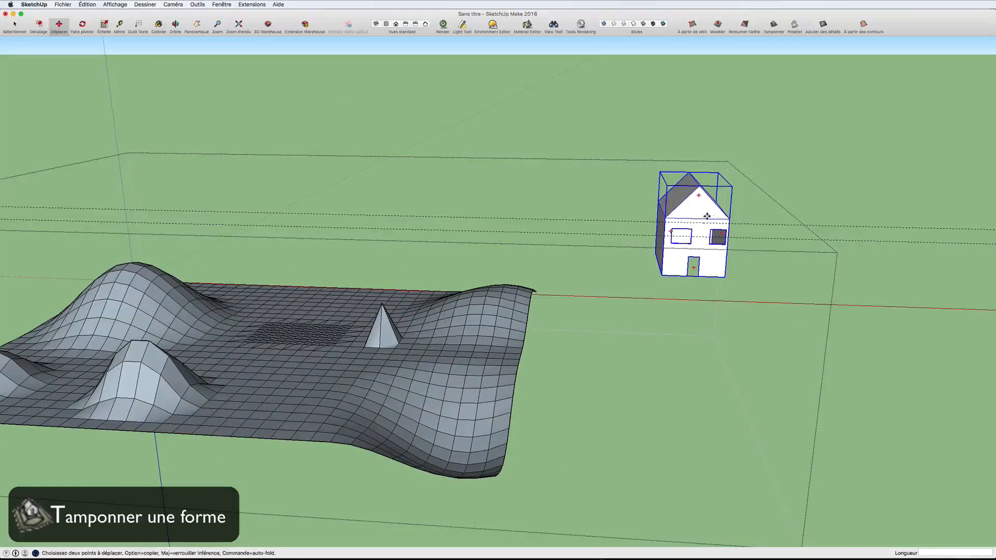
left_click(711, 218)
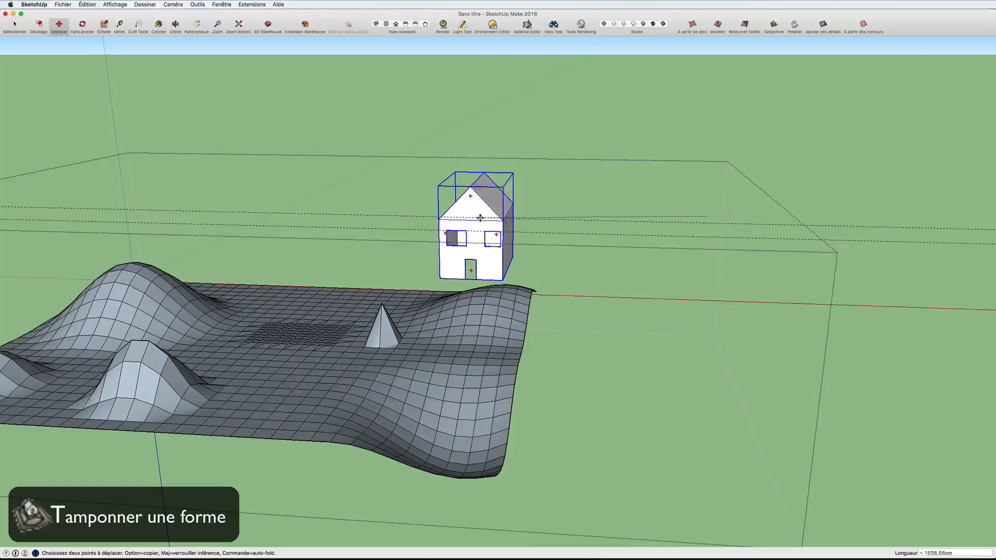
left_click(480, 218)
Try to stamp the house's base onto the hill with a 100 cm offset, raising the mesh up to the house
middle_click_drag(547, 229, 560, 195)
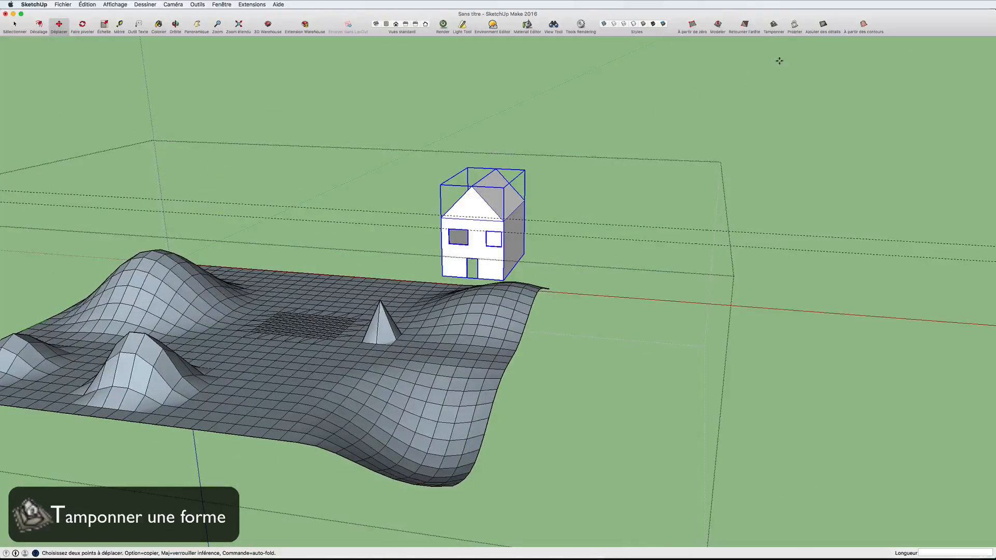
left_click(773, 25)
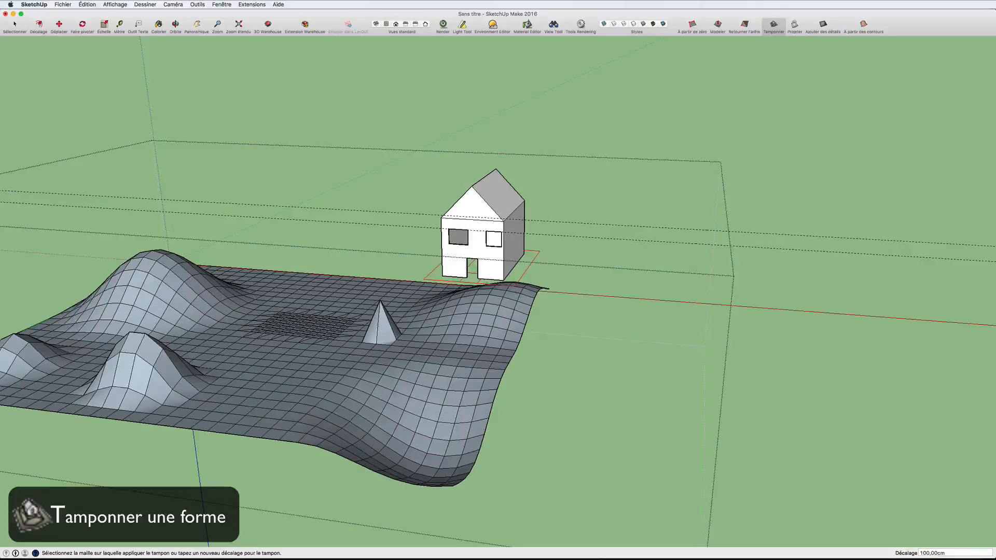
left_click(483, 300)
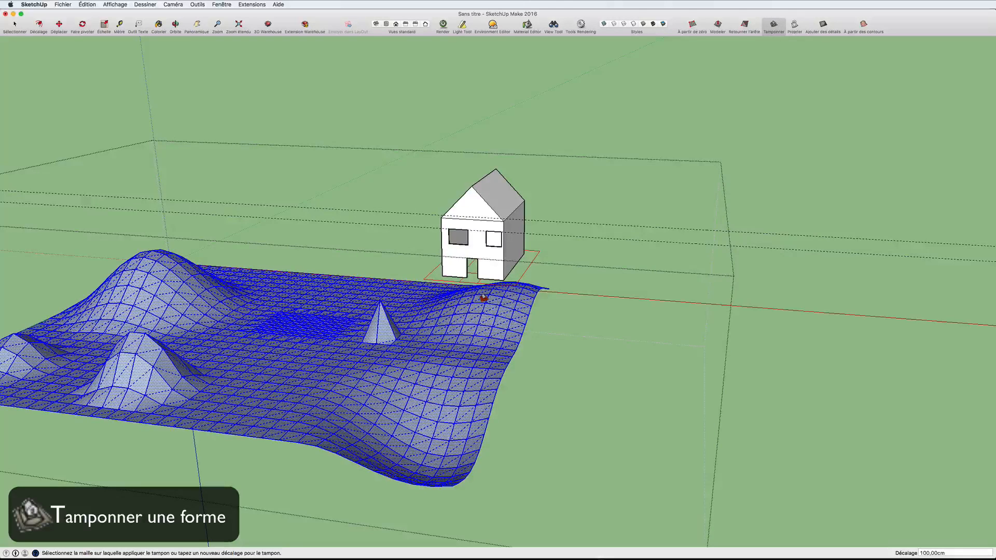
left_click(484, 298)
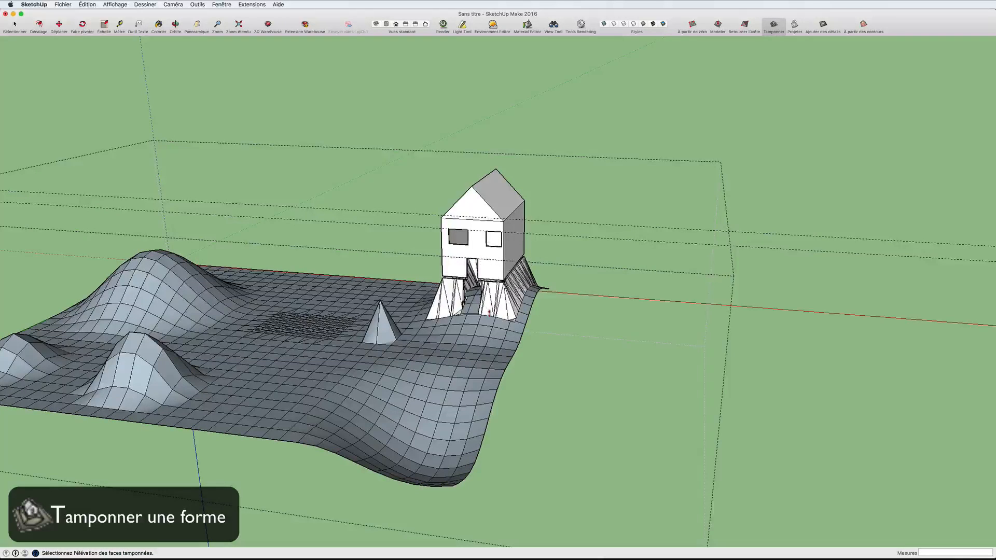
left_click(489, 313)
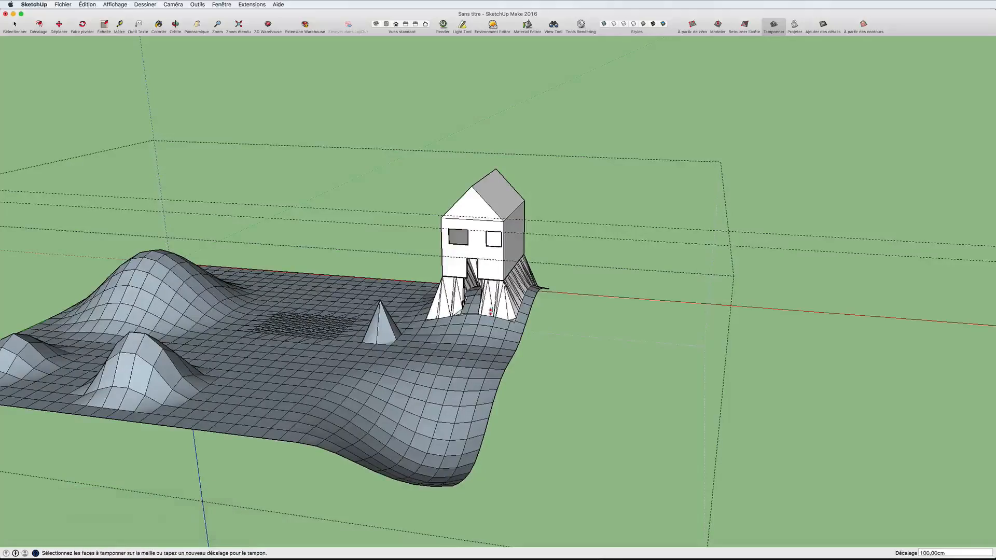
scroll(493, 299, "up", 8)
middle_click_drag(500, 278, 443, 284)
scroll(491, 235, "down", 8)
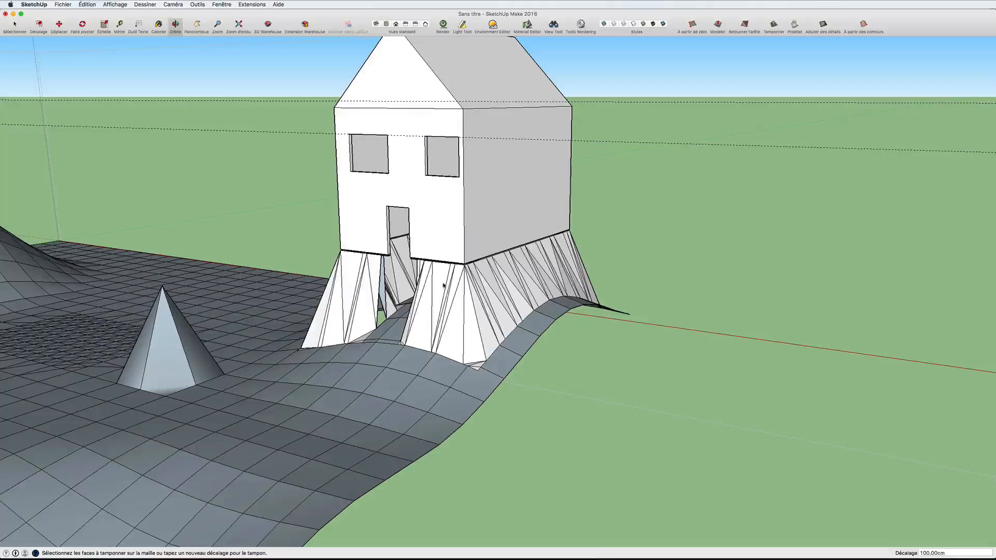
scroll(443, 285, "down", 3)
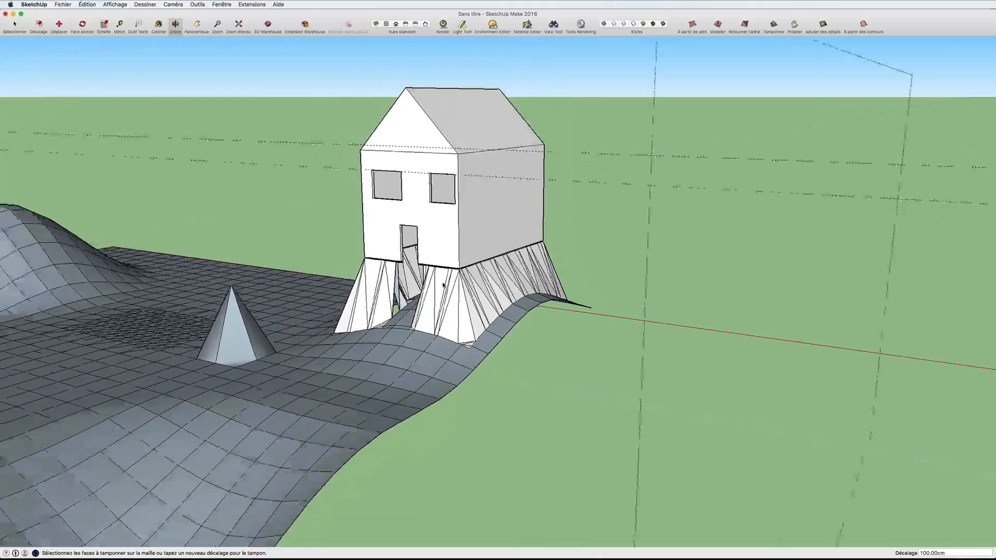
middle_click_drag(443, 285, 478, 287)
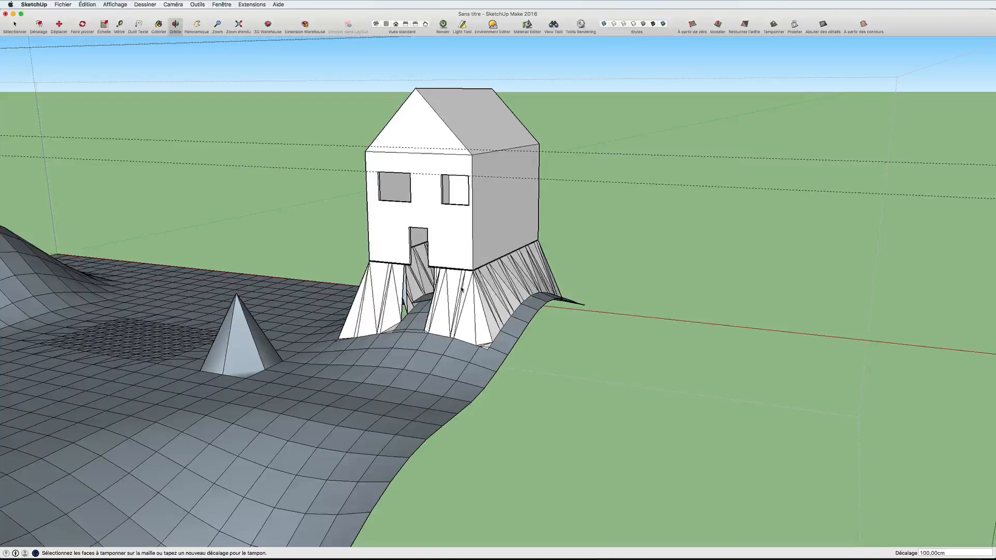
Stamp the house's base onto the hill with a 100 cm offset, lowering the stamped faces below the terrain surface
left_click(501, 210)
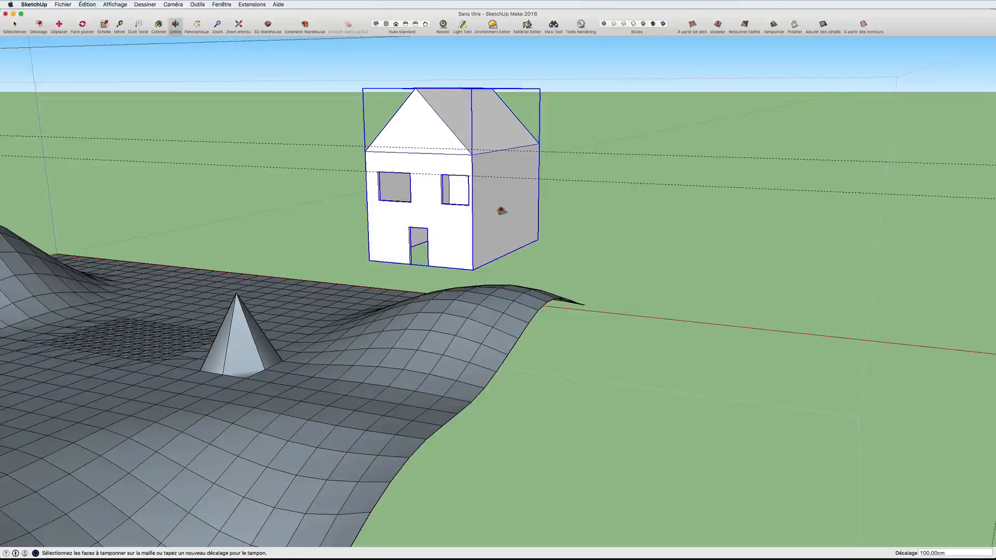
left_click(500, 210)
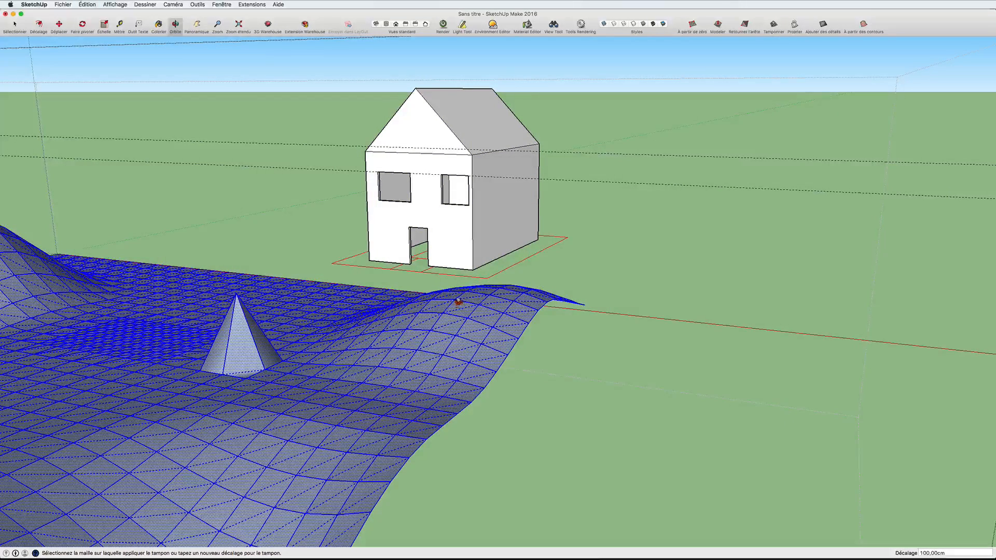
left_click(458, 306)
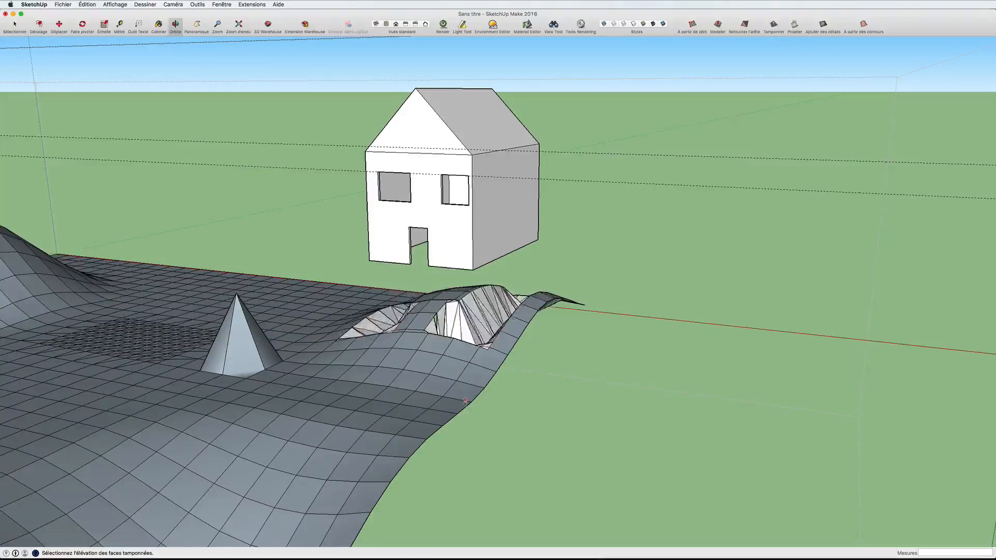
left_click(466, 407)
Examine the recess stamped into the hill beneath the house from several angles and distances
middle_click_drag(461, 369, 399, 369)
scroll(510, 396, "up", 5)
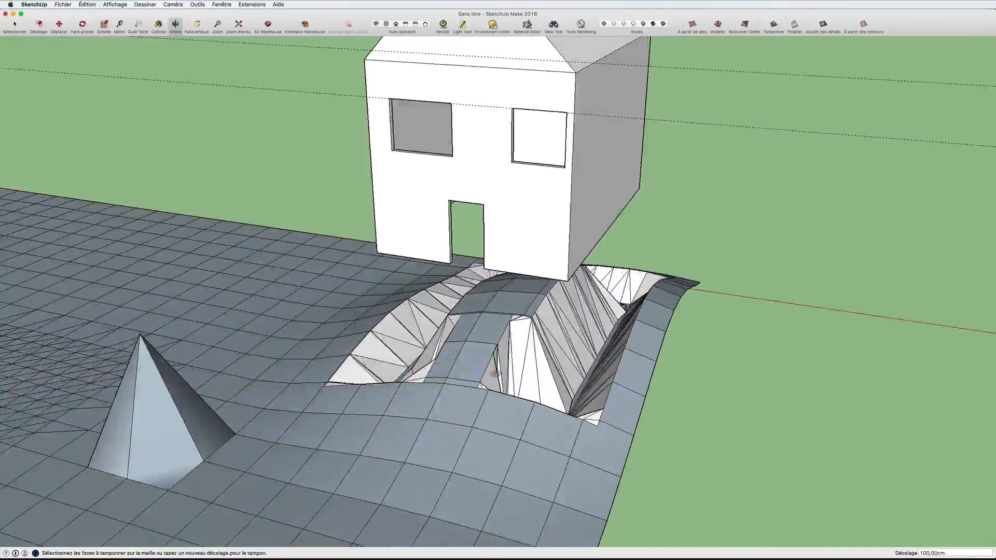
left_click(540, 377)
middle_click_drag(540, 377, 377, 366)
middle_click_drag(551, 356, 674, 369)
scroll(591, 369, "down", 6)
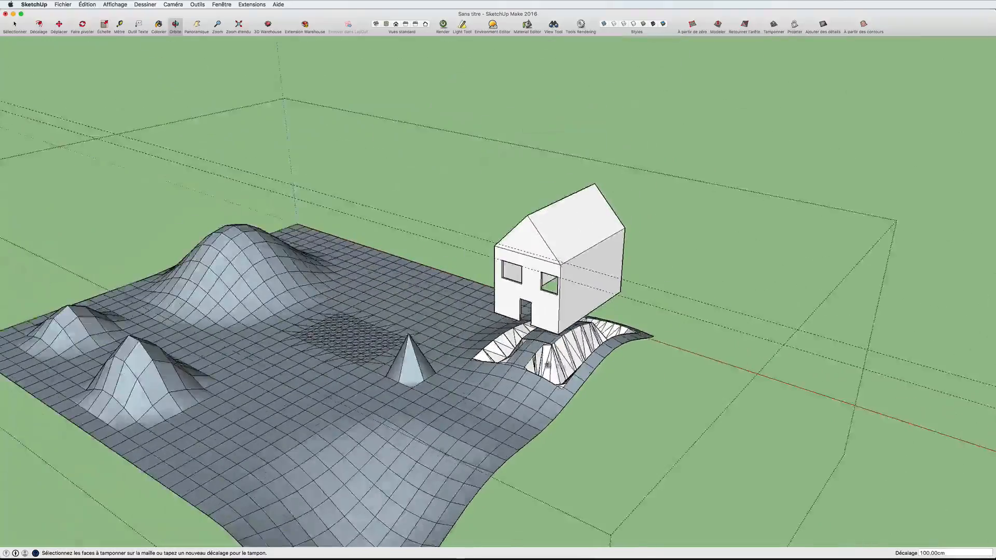
middle_click_drag(575, 364, 639, 366)
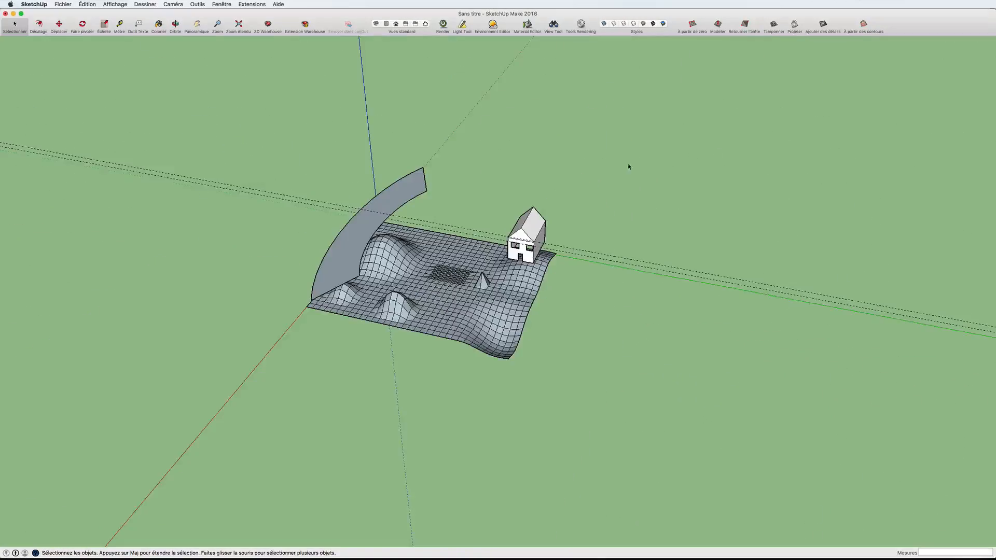
Open the group containing the terrain and the curved strip that hovers above it
mouse_move(606, 168)
middle_mouse_down()
mouse_move(590, 168)
mouse_move(620, 167)
middle_mouse_up()
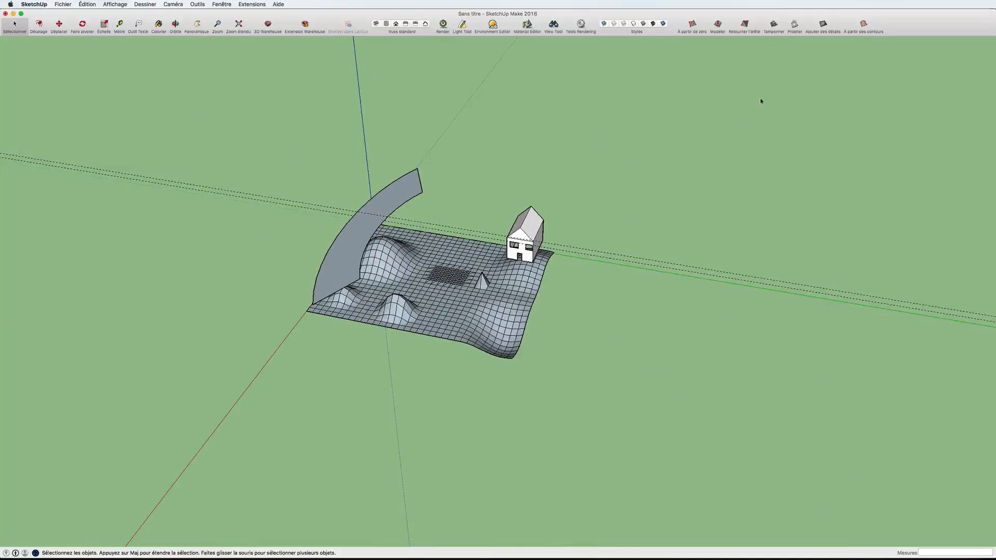
mouse_move(402, 223)
middle_mouse_down()
mouse_move(447, 210)
mouse_move(386, 231)
middle_mouse_up()
scroll(342, 259, "up", 5)
middle_click_drag(342, 260, 456, 301)
middle_click_drag(521, 307, 574, 324)
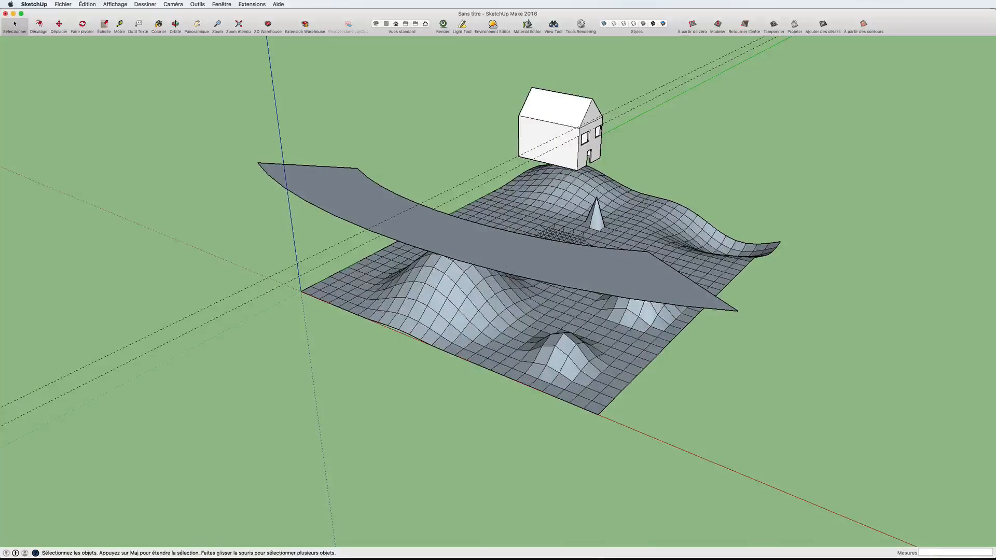
left_click(488, 253)
double_click(487, 253)
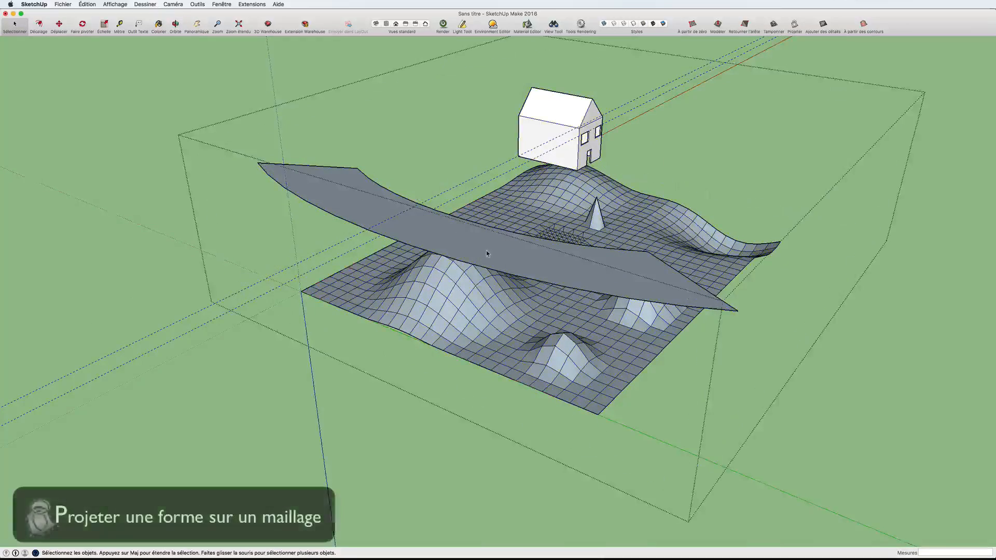
Project the curved strip's outline onto the terrain mesh below it with the Drape tool
left_click(487, 254)
middle_click_drag(487, 253, 349, 276)
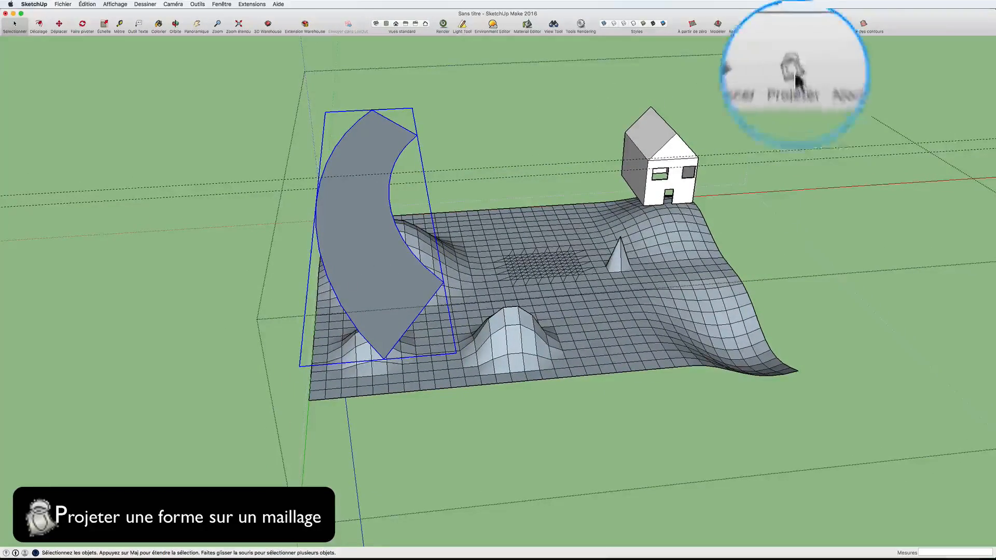
left_click(795, 26)
middle_click_drag(492, 232, 410, 349)
left_click(443, 322)
scroll(410, 349, "up", 6)
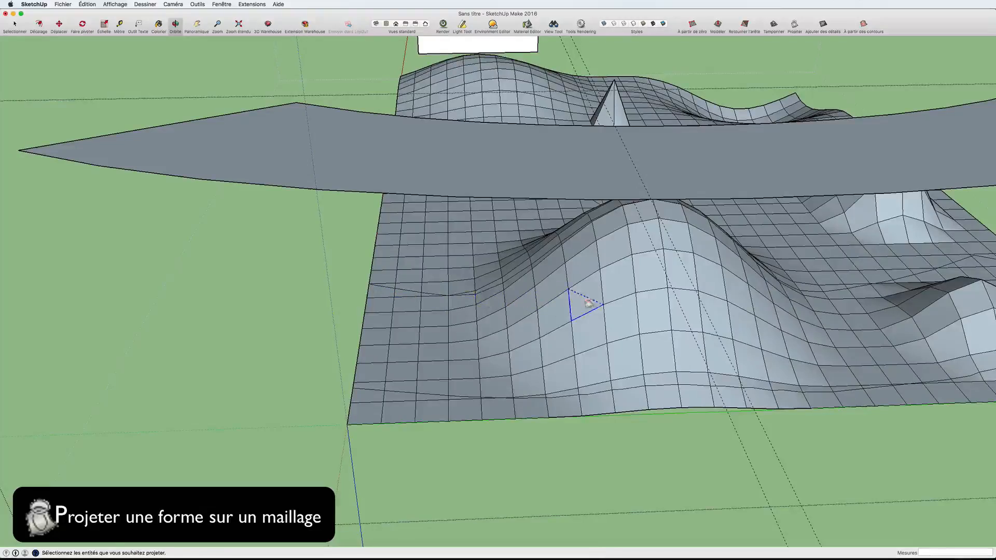
middle_click_drag(587, 303, 392, 315)
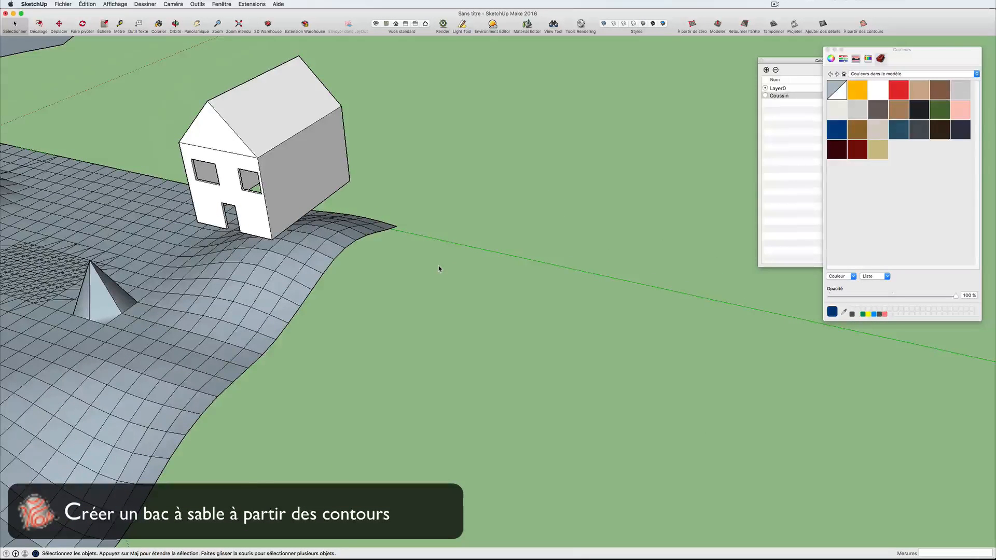
Draw a 300 by 300 cm square on the ground beside the terrain, in front of the house
mouse_move(438, 269)
middle_mouse_down()
mouse_move(460, 274)
mouse_move(433, 268)
middle_mouse_up()
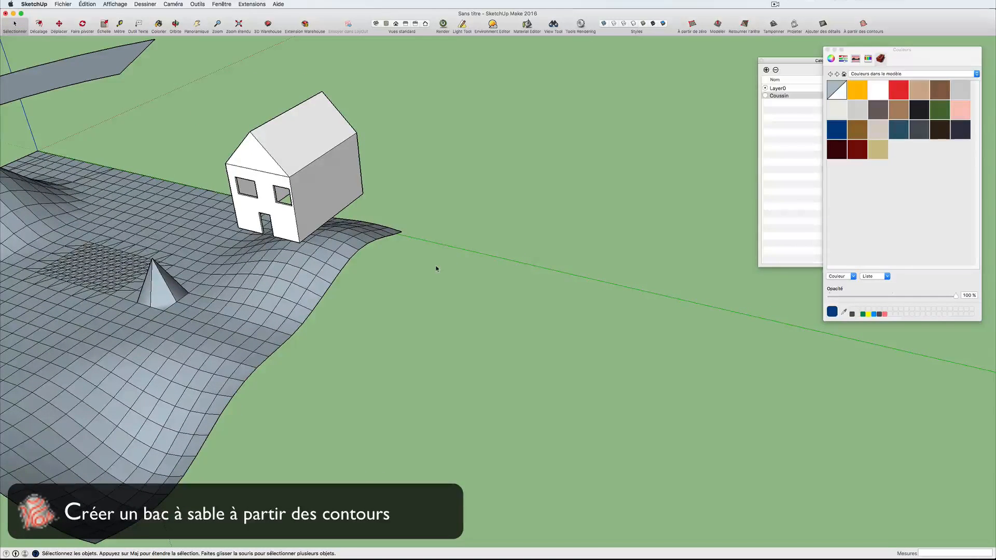
key("r")
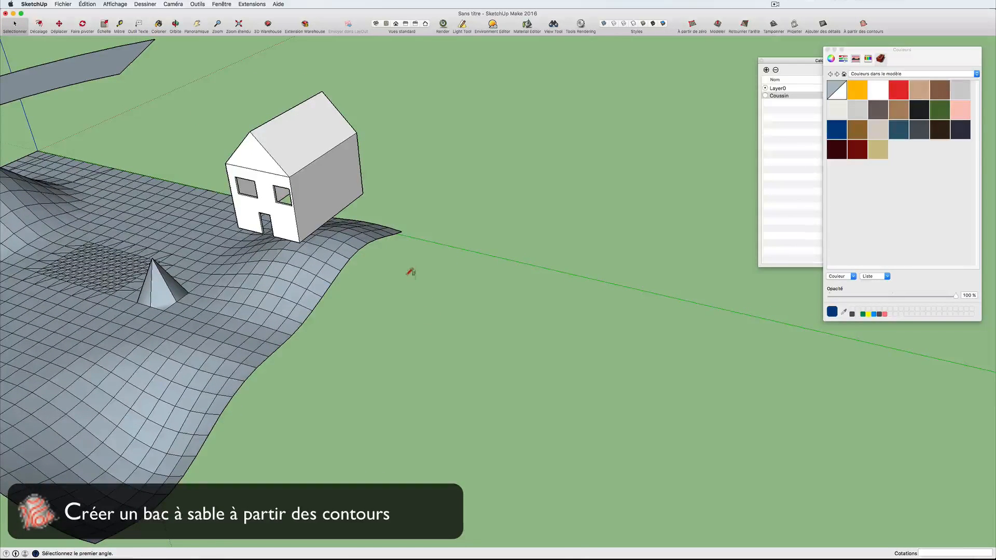
left_click(406, 275)
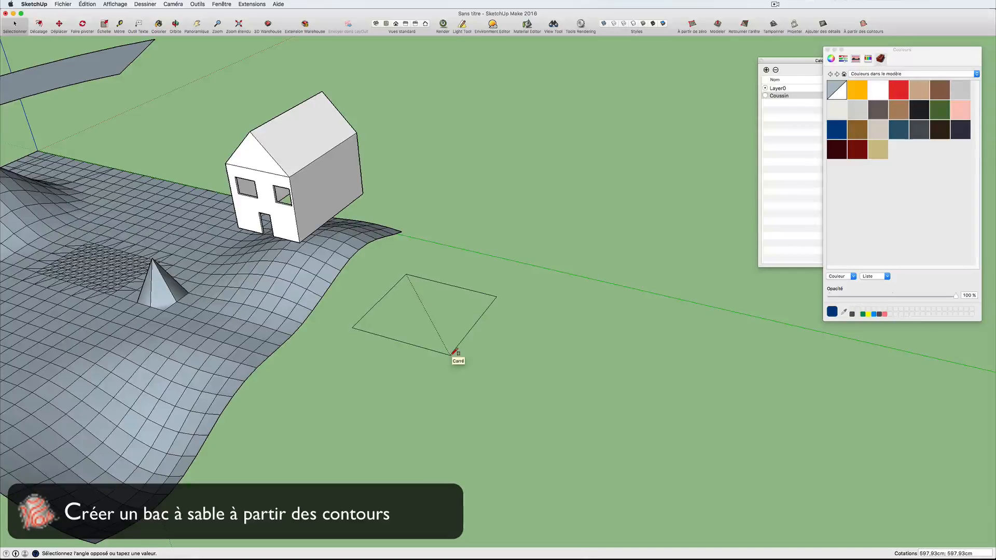
type("300;300")
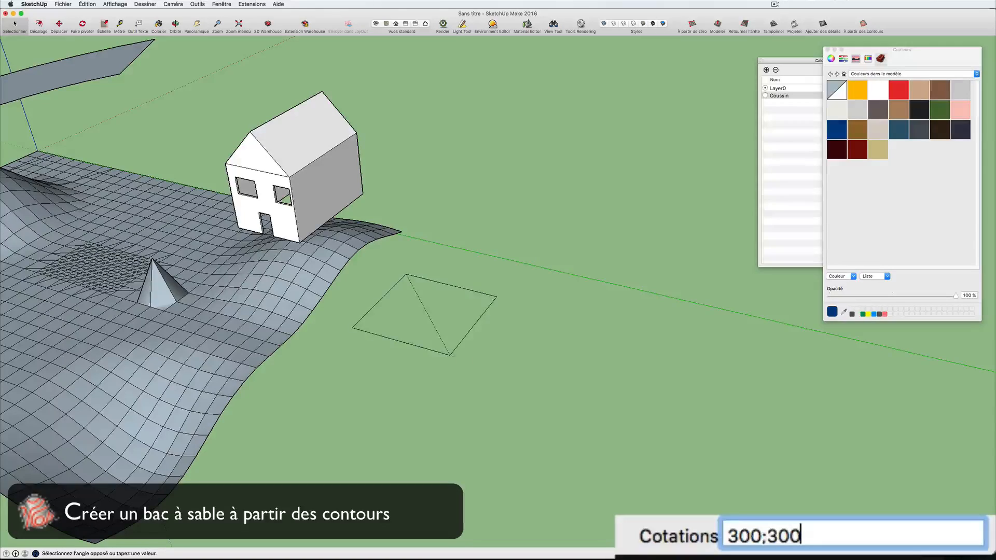
key("Return")
Draw an inward arc with a 20 cm bulge between the ends of the square's edge nearest the terrain
scroll(426, 303, "up", 10)
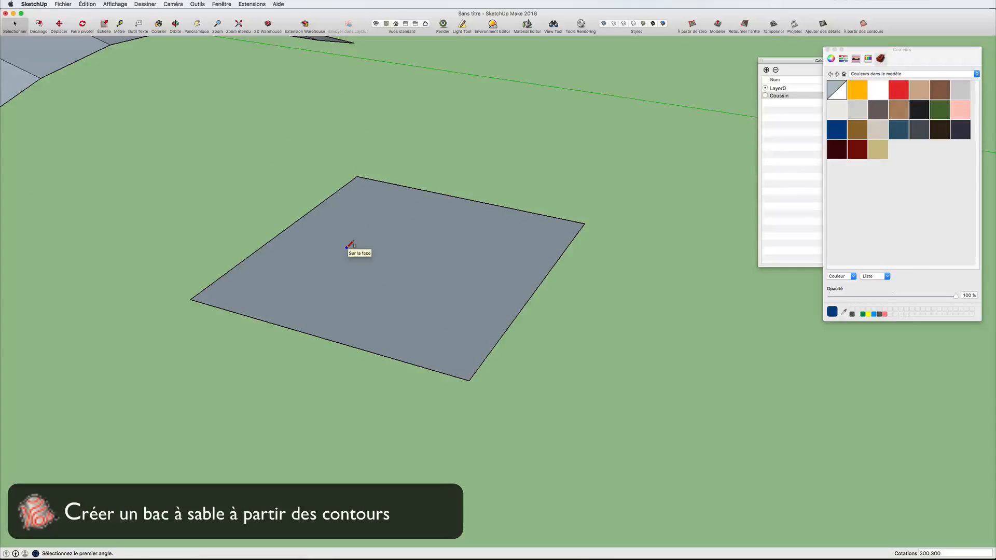
key("c")
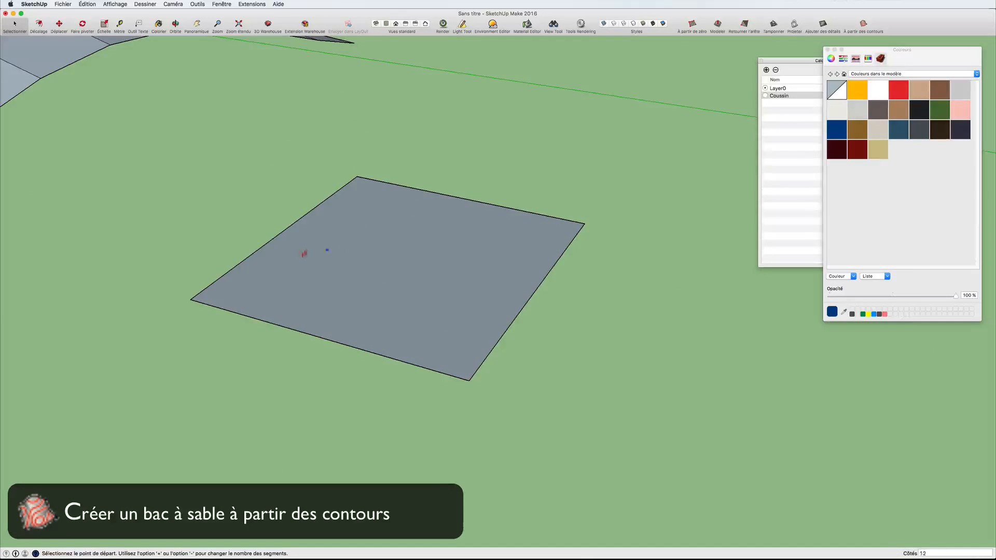
left_click(191, 299)
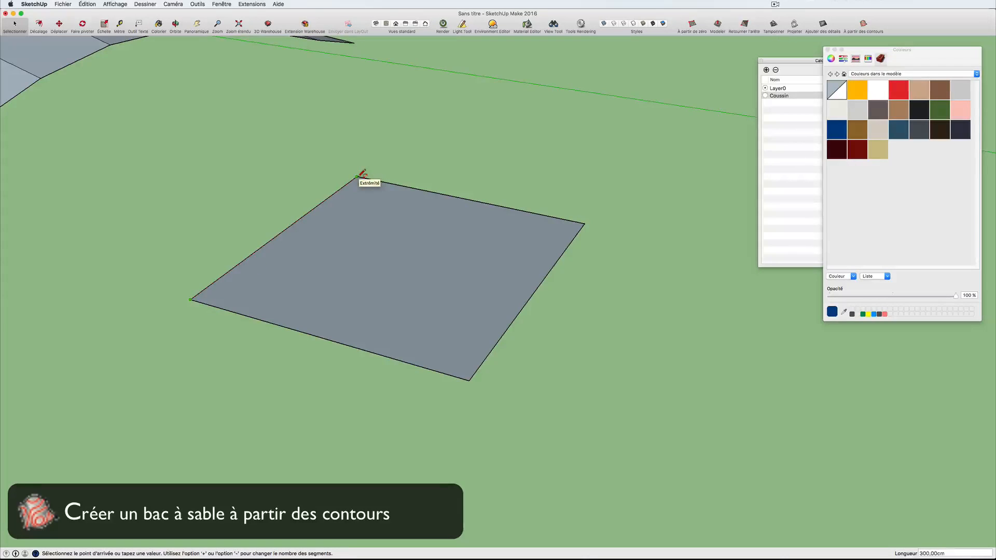
left_click(357, 176)
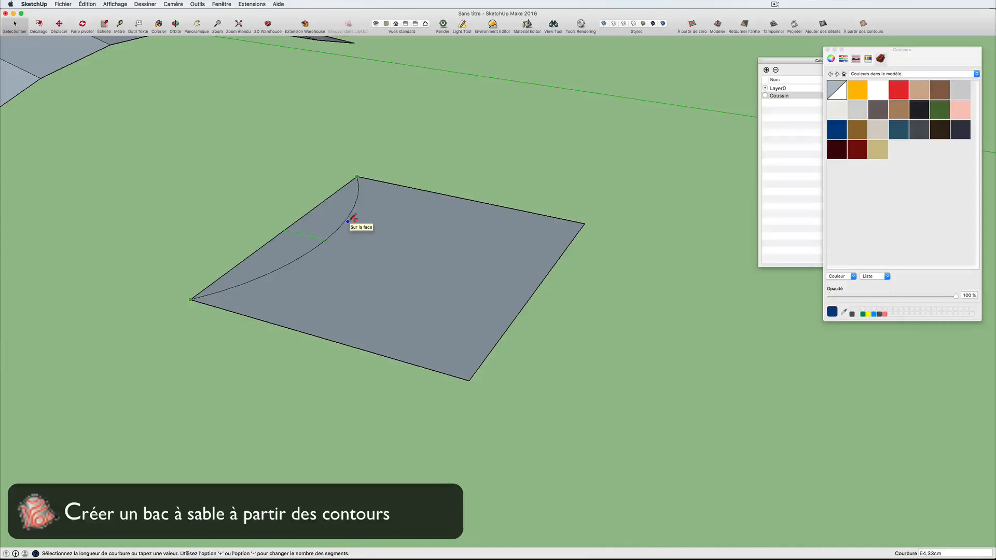
type("20")
key("Return")
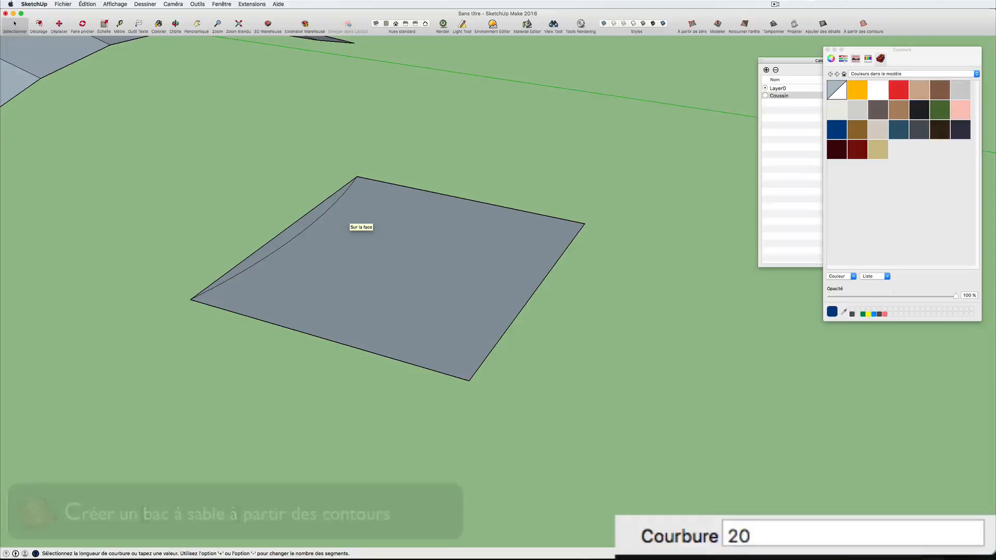
Draw inward arcs with a 20 cm bulge on the square's back edge and on the edge farthest from the terrain
left_click(357, 177)
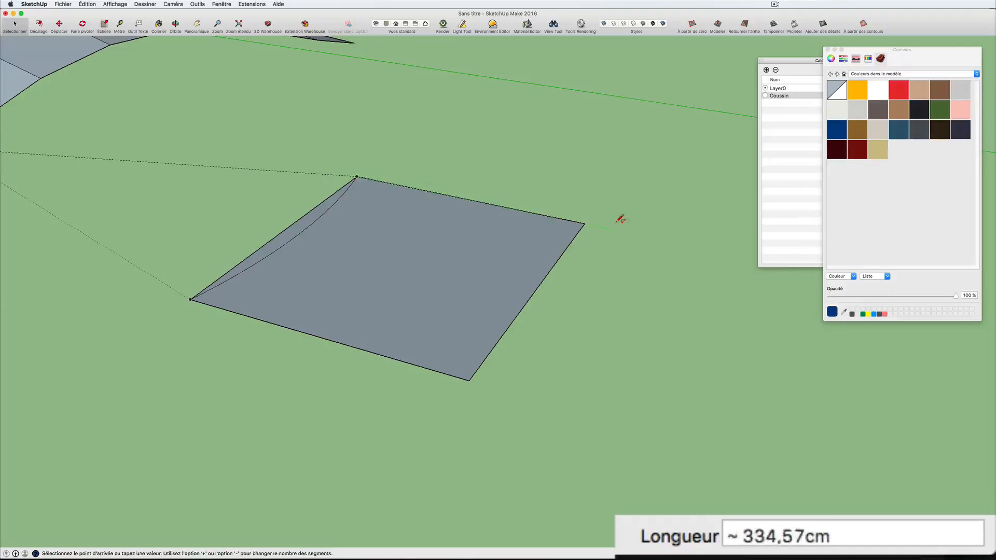
left_click(585, 223)
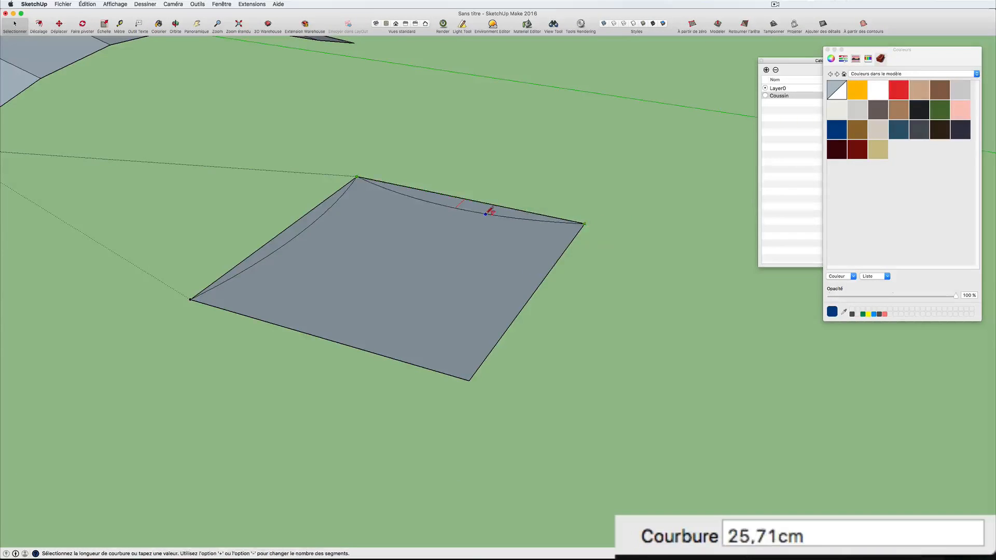
type("2")
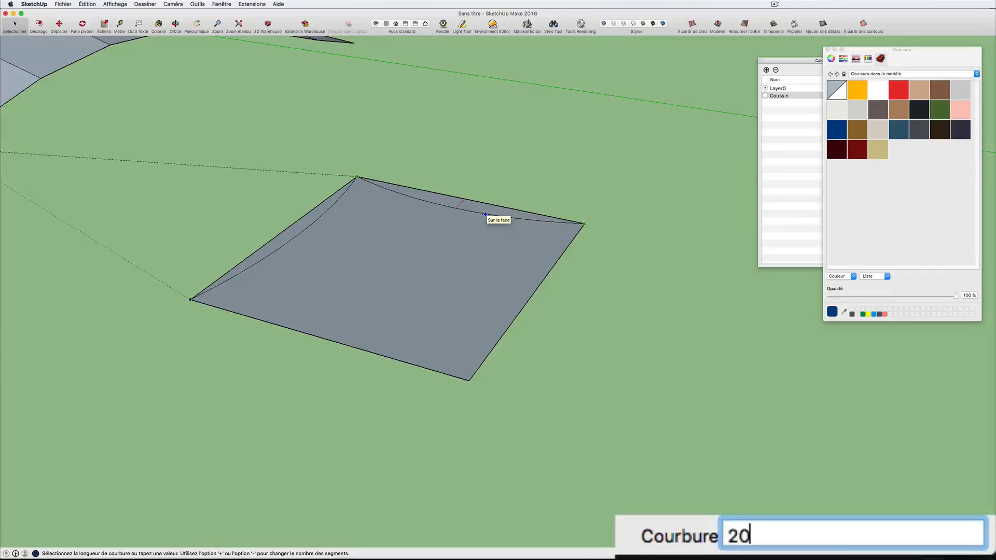
type("0")
key("Return")
left_click(585, 224)
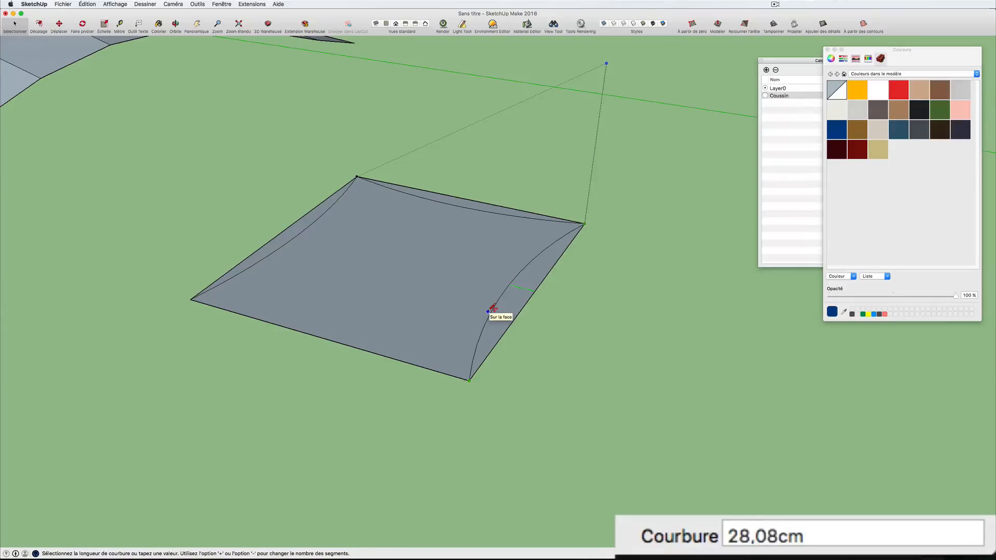
type("20")
key("Return")
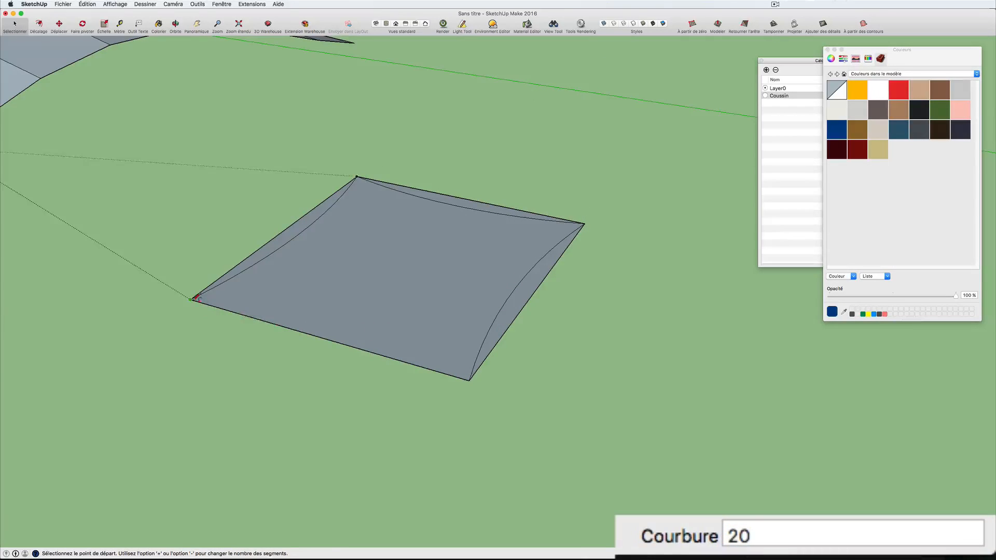
Draw an inward arc with a 20 cm bulge between the ends of the square's front edge
left_click(192, 299)
left_click(471, 380)
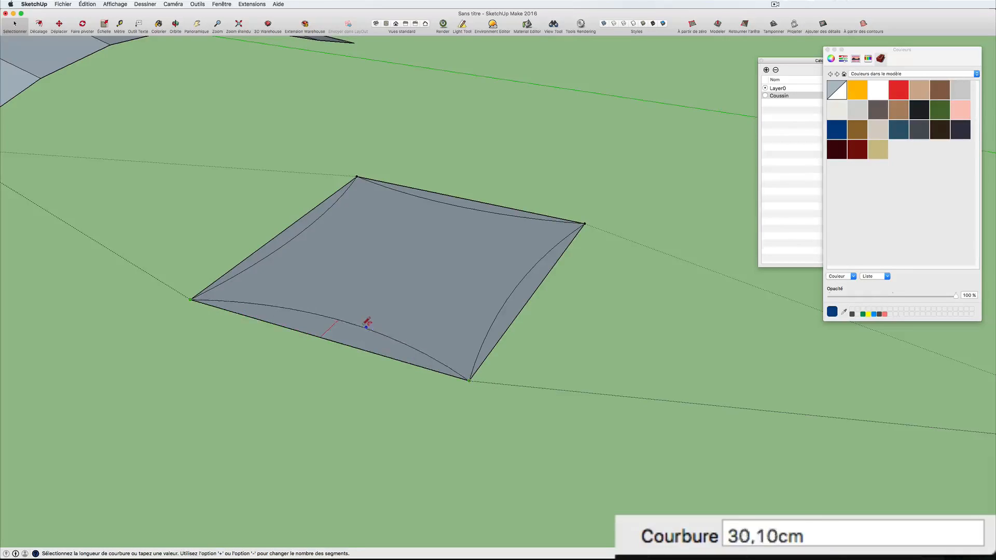
type("2")
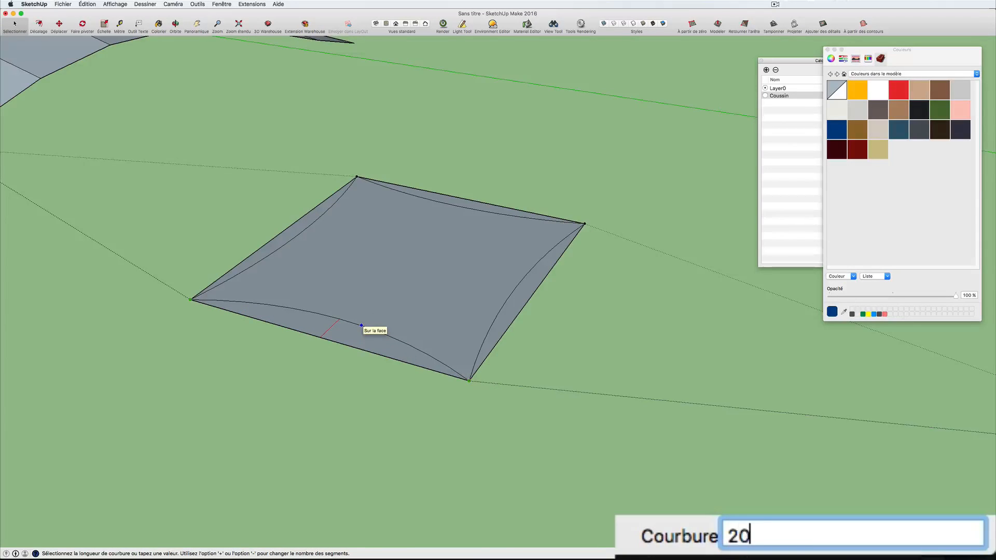
type("0")
key("Return")
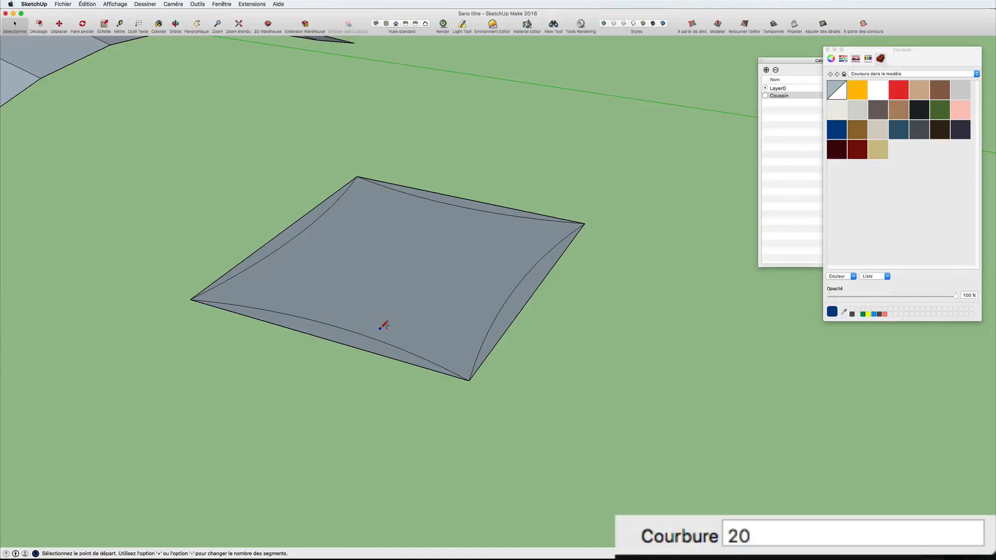
Place guide lines 20 cm inside the square's front and back edges, parallel to them
key("t")
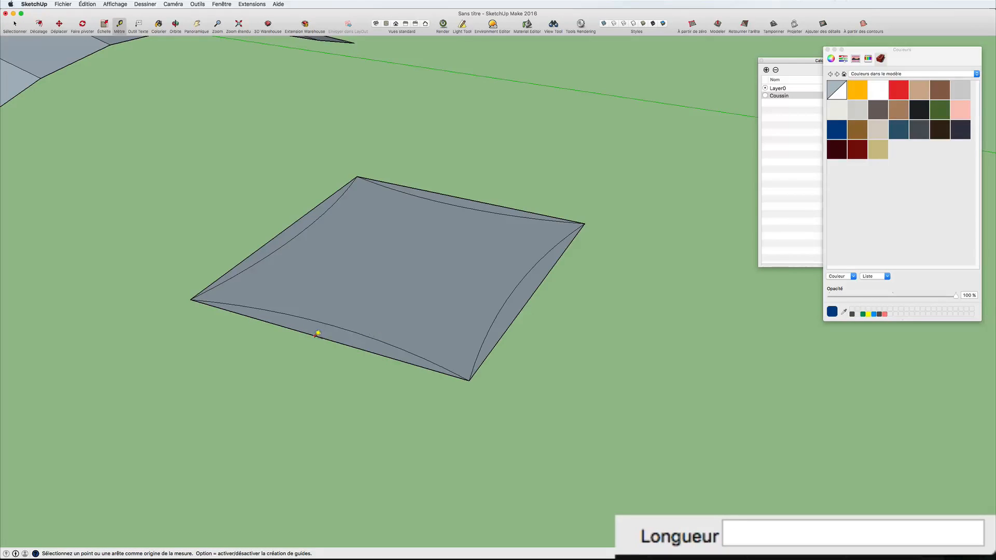
left_click(316, 334)
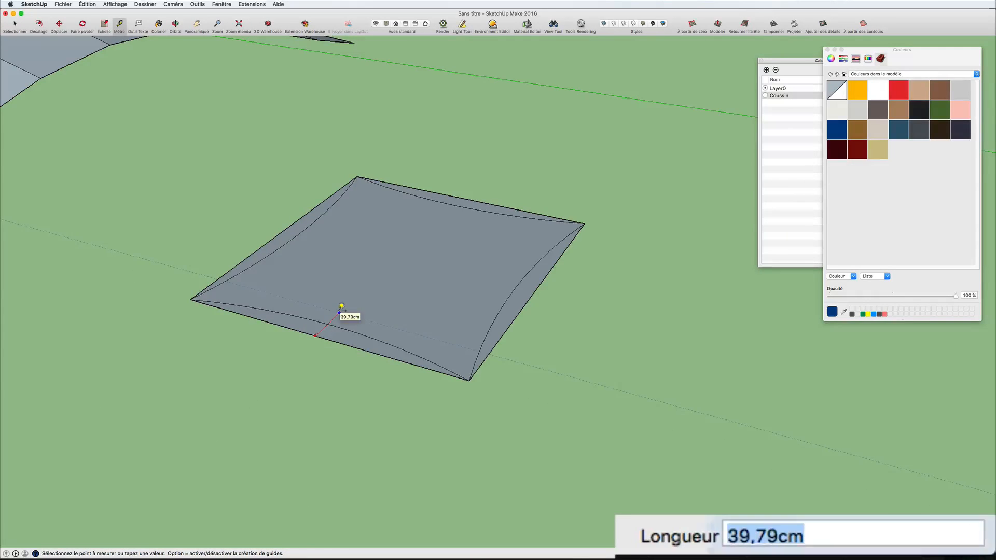
type("20")
key("Return")
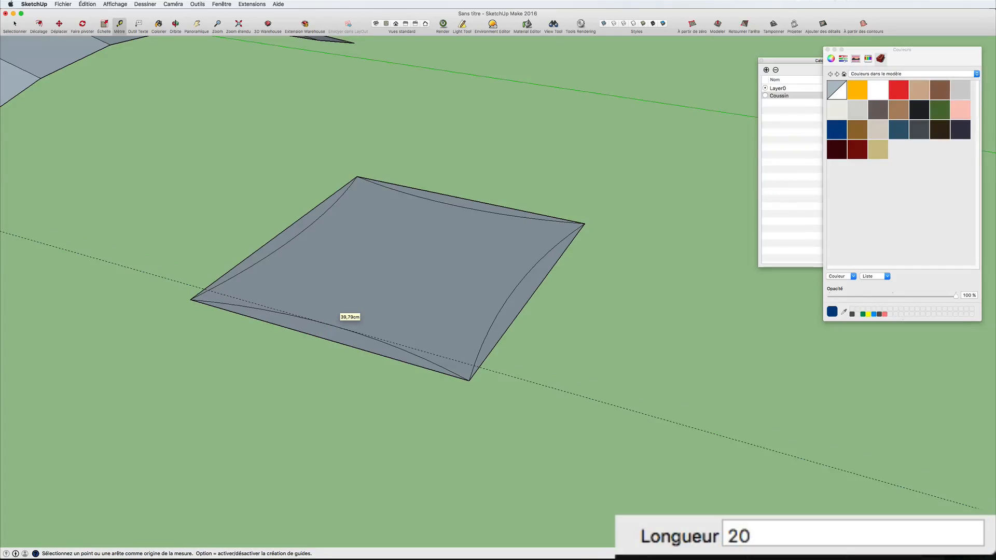
left_click(431, 191)
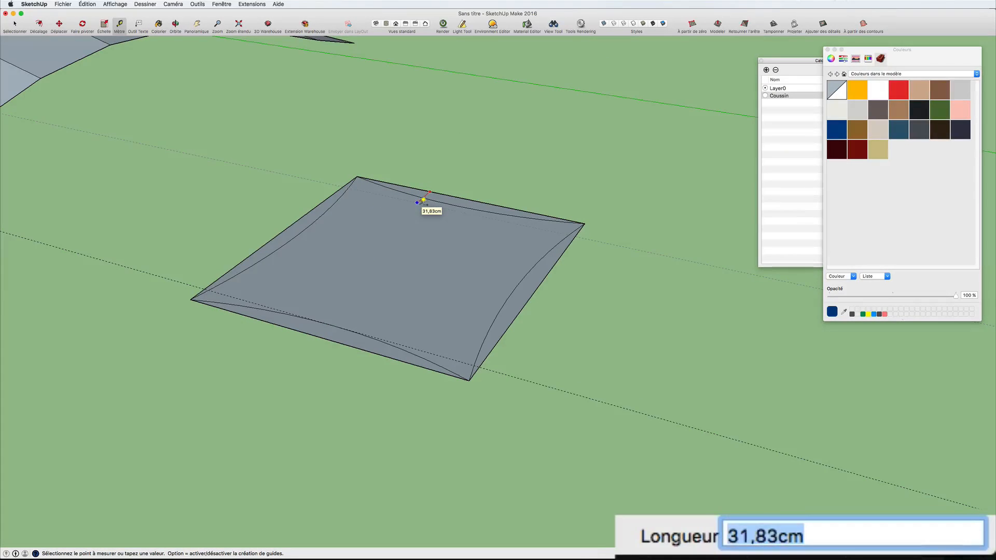
type("20")
key("Return")
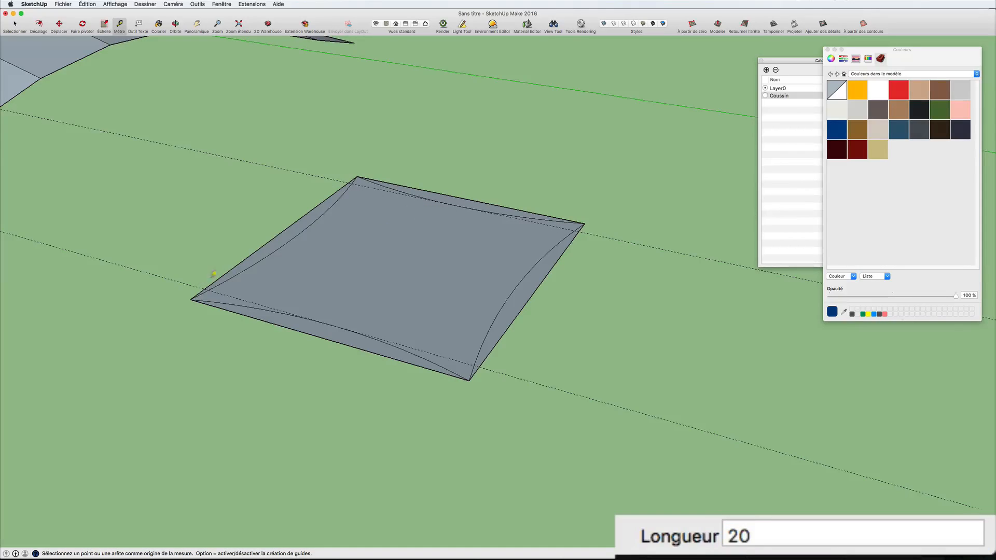
Place parallel guide lines 20 cm inside the square's two remaining side edges
left_click(280, 237)
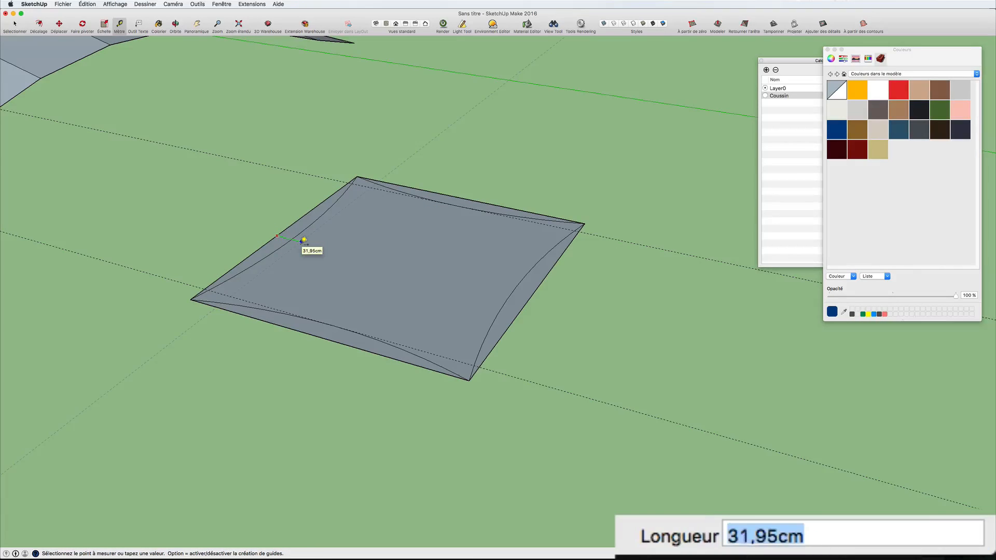
type("20")
key("Return")
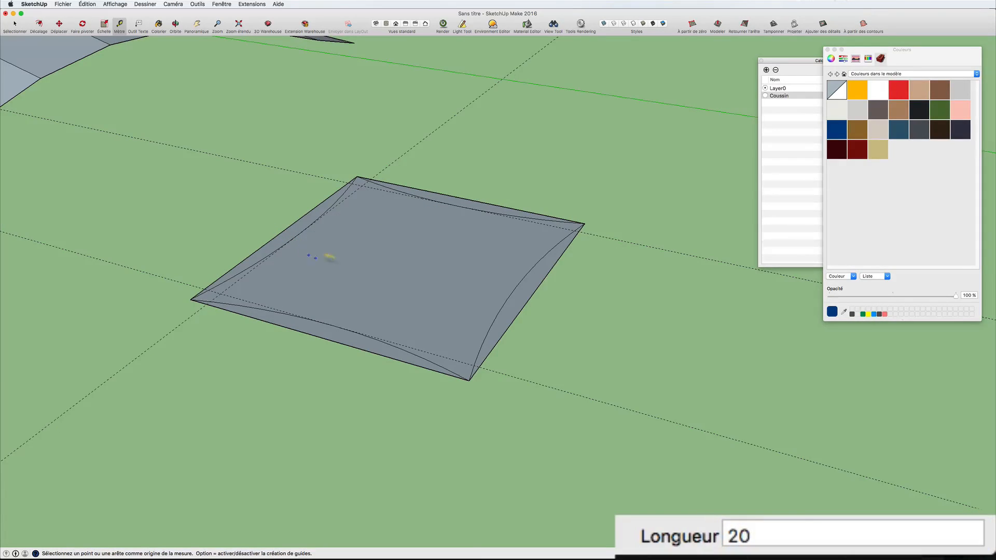
left_click(527, 301)
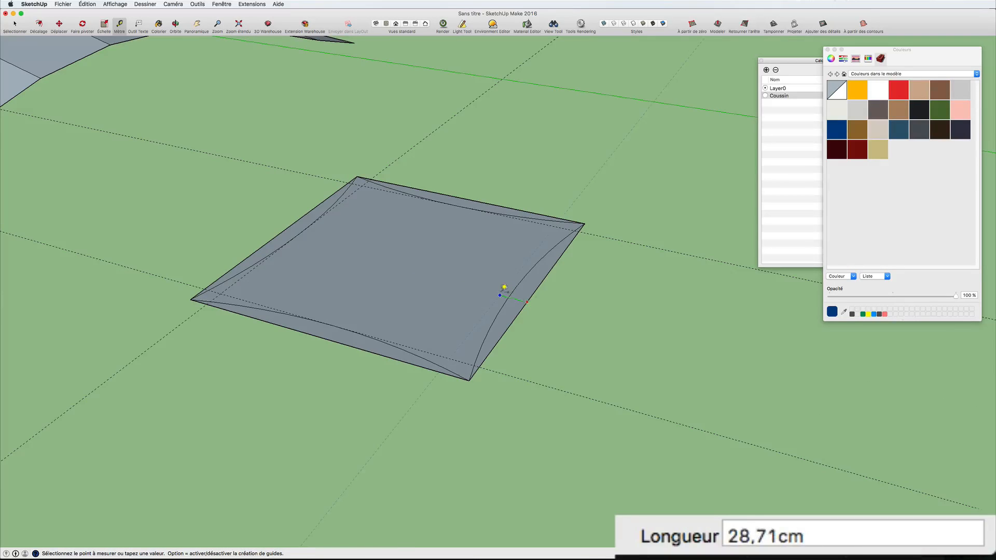
type("2")
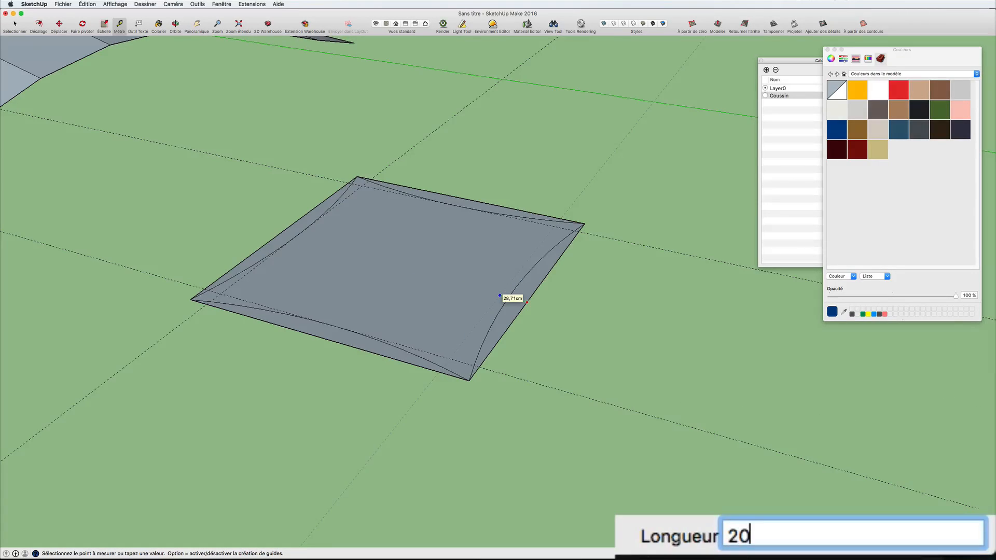
type("0")
key("Return")
Round the square's front corner with an arc tangent to both edges, running between the points where the guides cross them
scroll(460, 372, "up", 5)
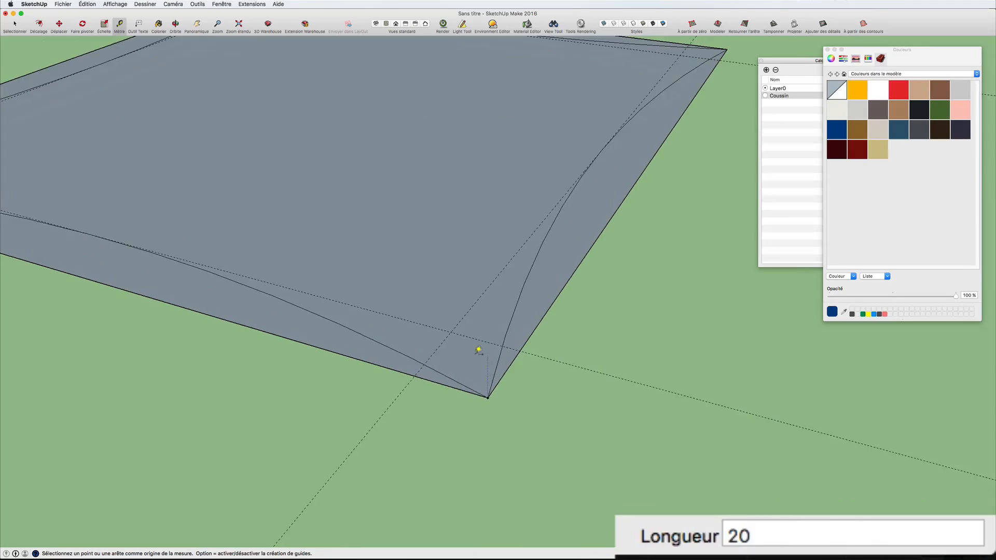
key("a")
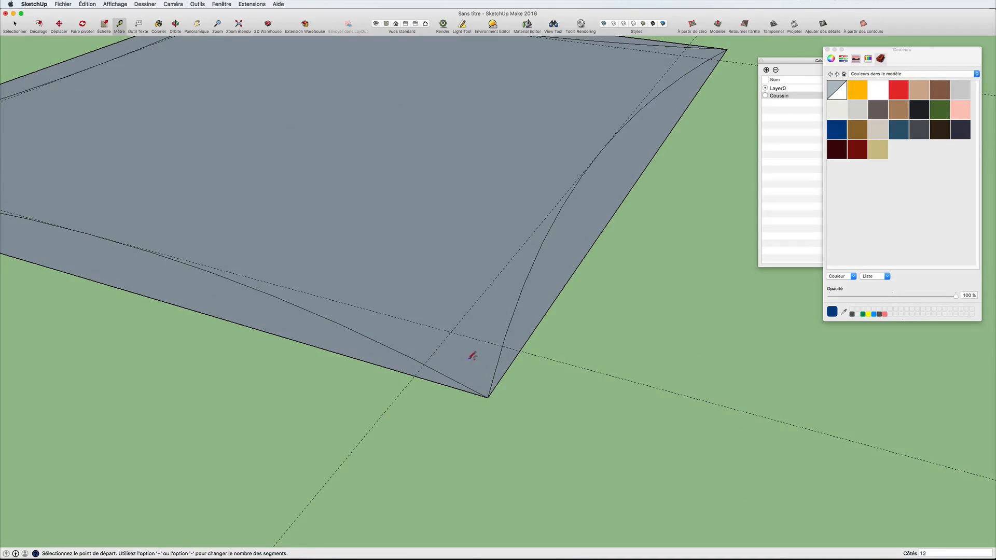
left_click(415, 376)
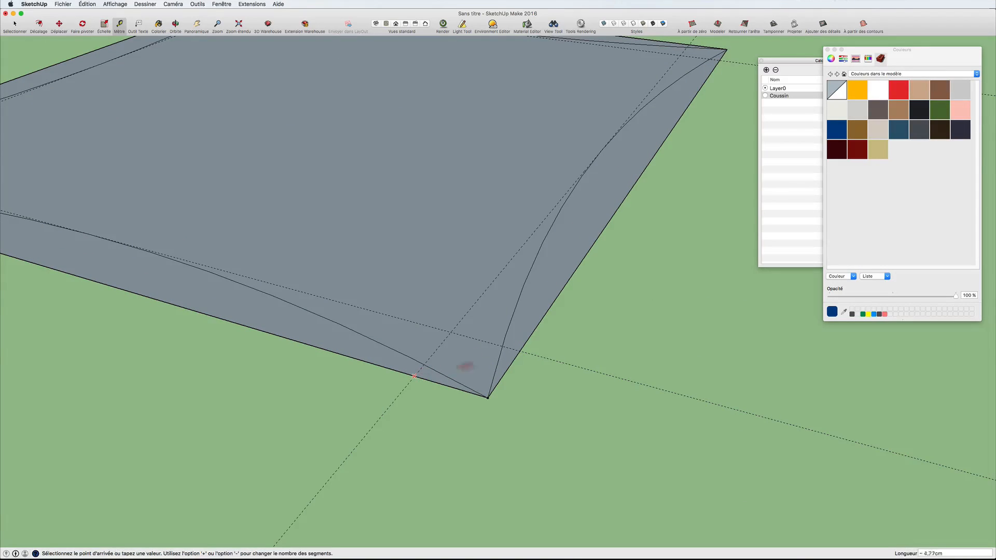
left_click(520, 351)
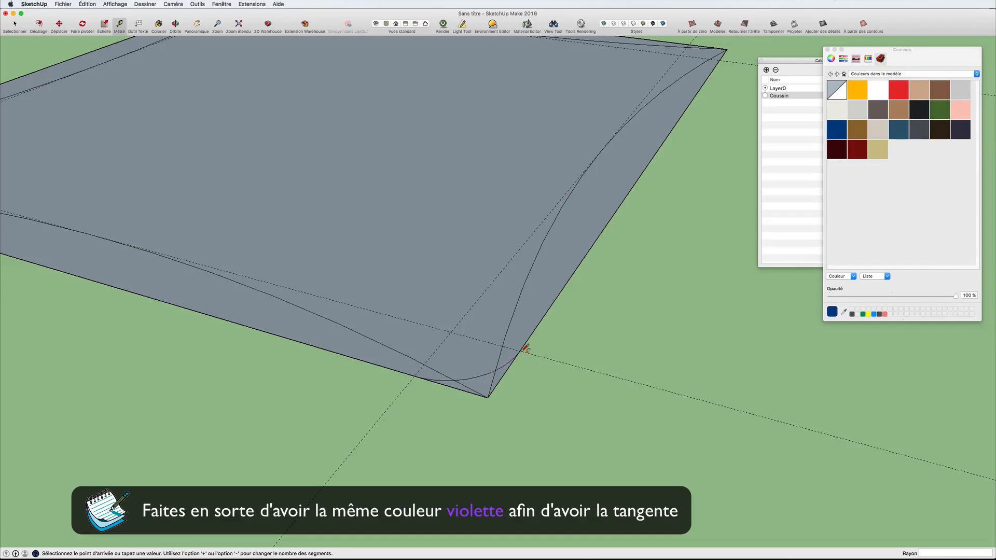
Draw the same tangent rounding arcs between the guide crossings at the two corners nearest the terrain
scroll(525, 348, "down", 4)
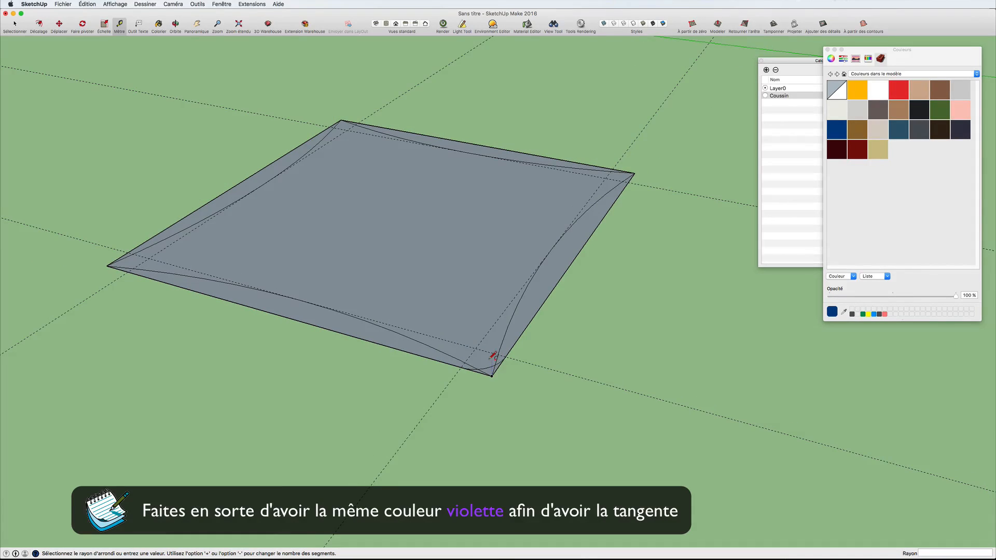
left_click(127, 253)
left_click(130, 271)
scroll(350, 121, "up", 5)
left_click(287, 134)
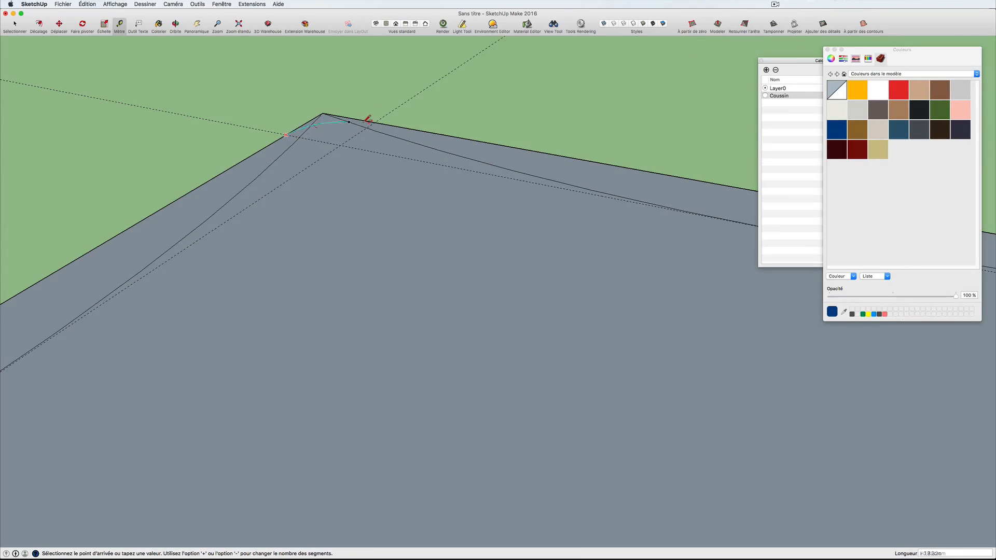
scroll(378, 122, "down", 5)
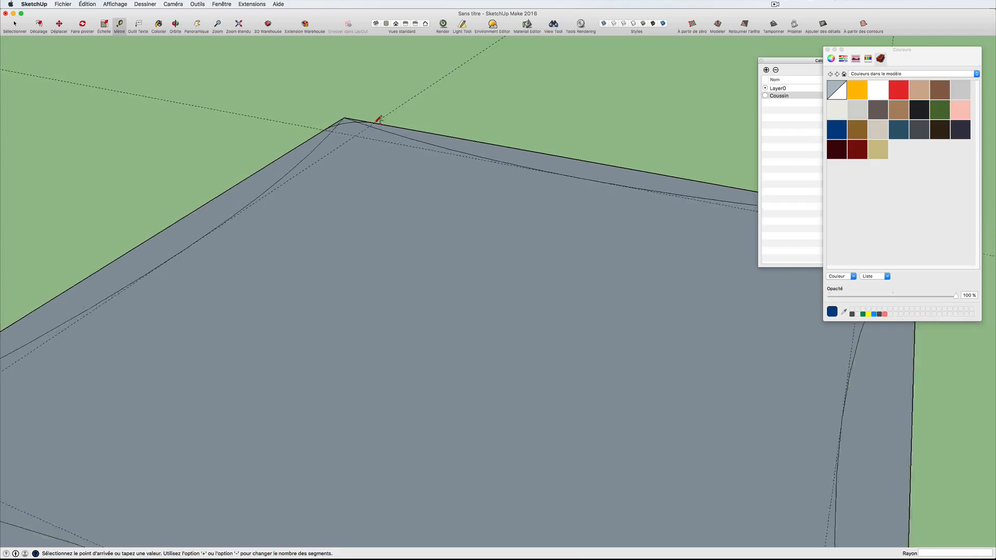
Round the last corner of the square with a 20 cm radius arc tangent to both edges
left_click(575, 156)
scroll(574, 155, "up", 5)
scroll(526, 141, "up", 2)
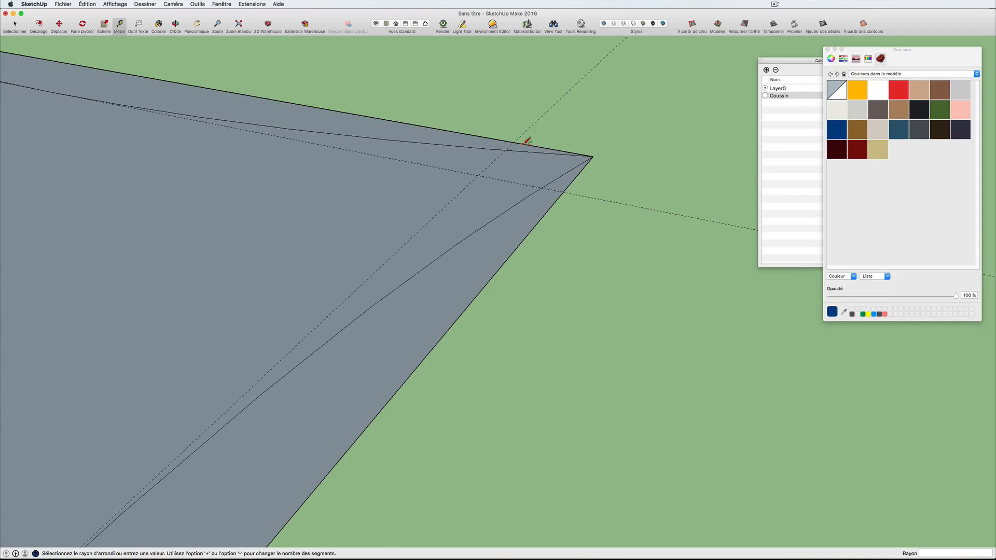
left_click(514, 143)
left_click(565, 191)
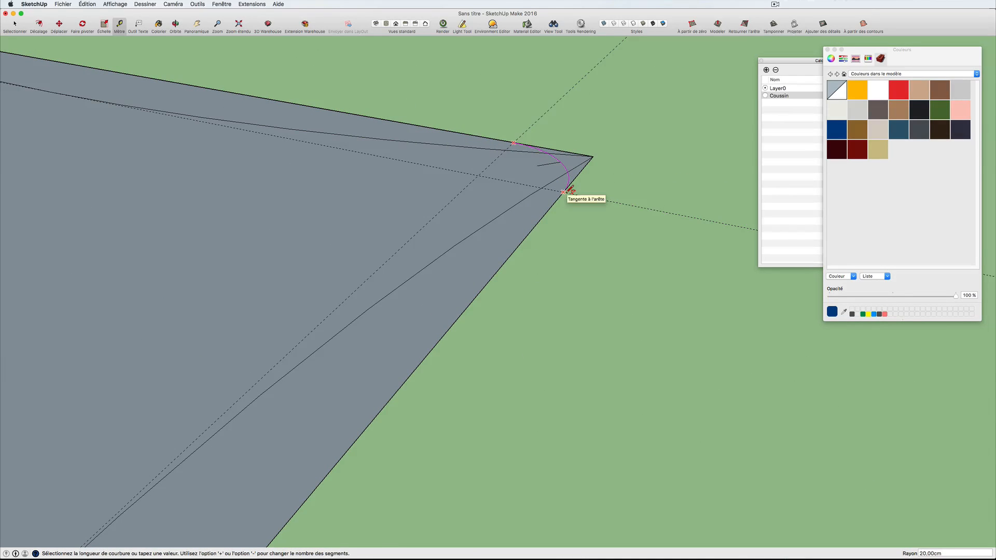
scroll(576, 167, "down", 1)
scroll(580, 165, "down", 1)
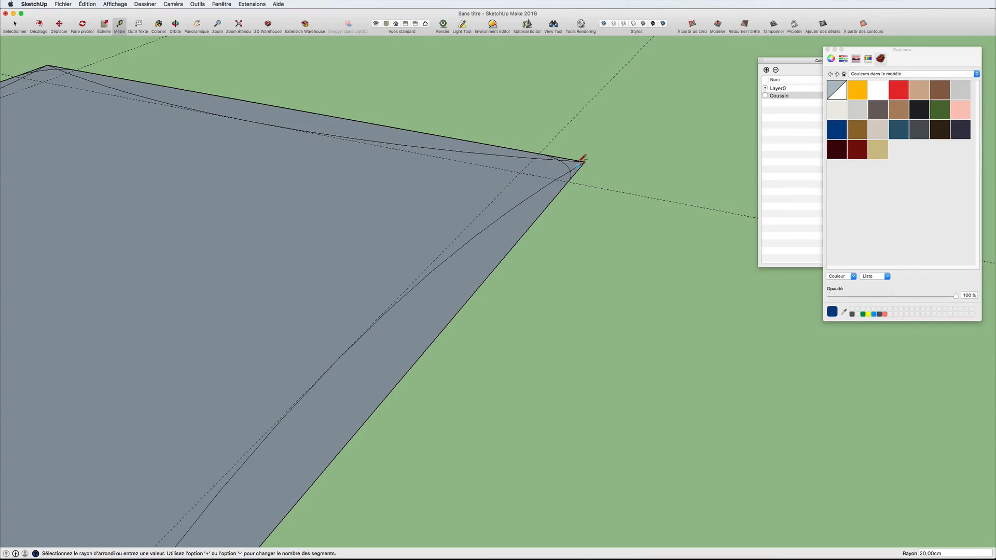
Erase the square's straight edges, the arc ends beyond the rounded corners and the guides, keeping only the cushion outline
key("e")
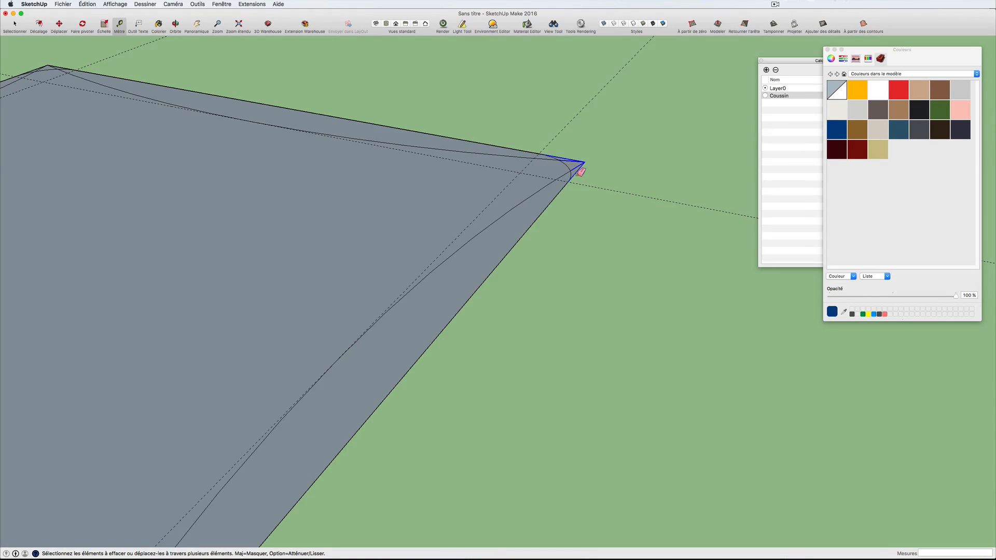
scroll(543, 153, "down", 1)
left_click(543, 152)
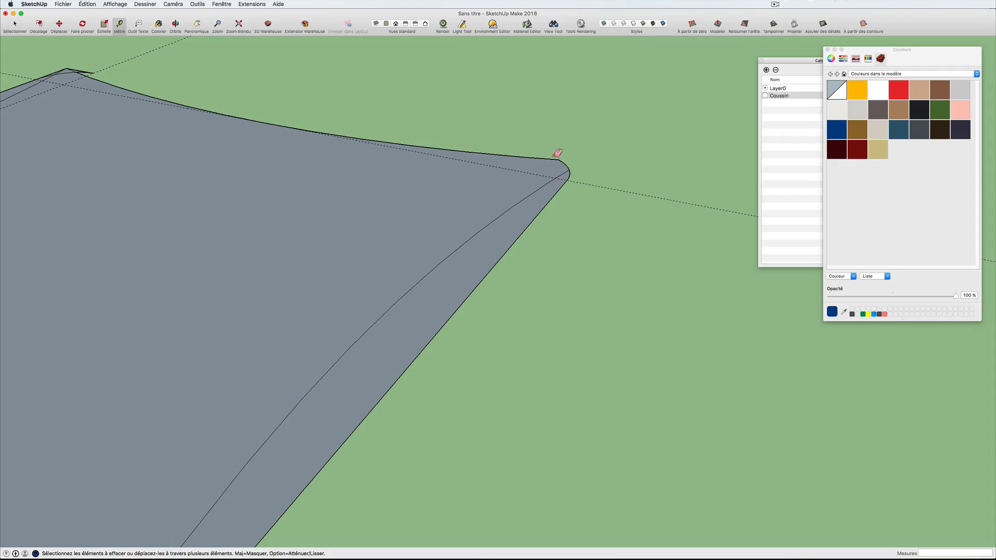
left_click(569, 181)
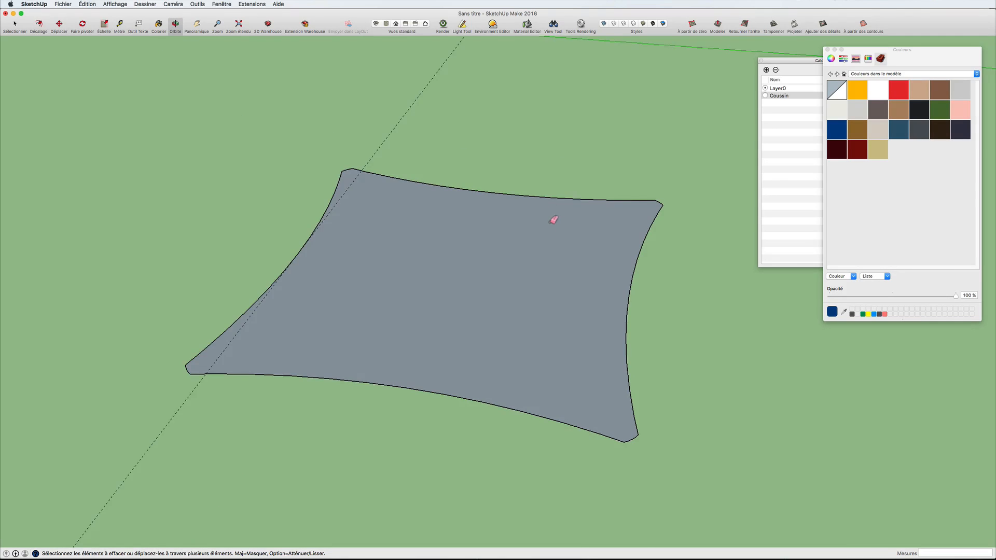
Draw an upright arc with a bulge of about 77 cm between the midpoints of two diagonally opposite rounded corners
mouse_move(550, 223)
middle_mouse_down()
mouse_move(593, 233)
mouse_move(371, 245)
mouse_move(435, 245)
middle_mouse_up()
key("a")
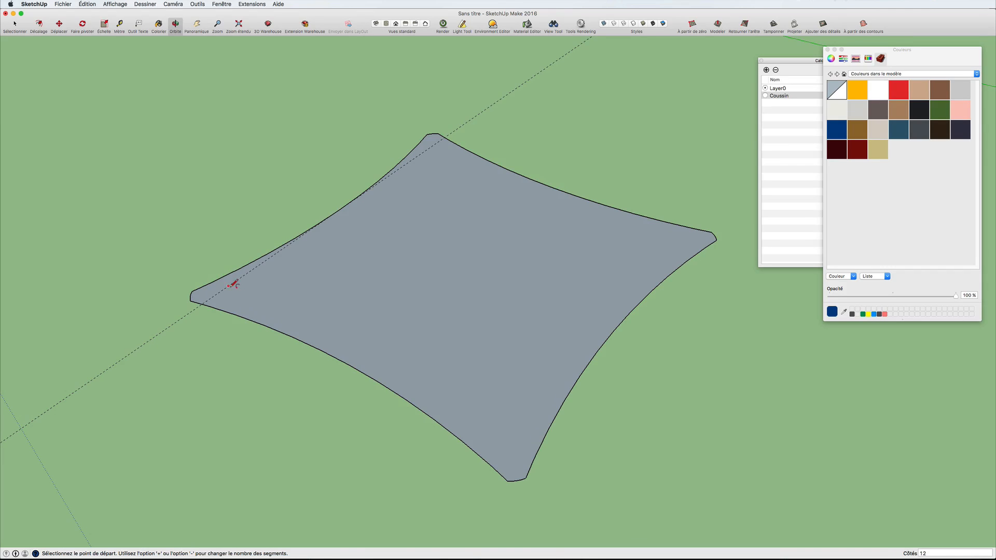
left_click(191, 296)
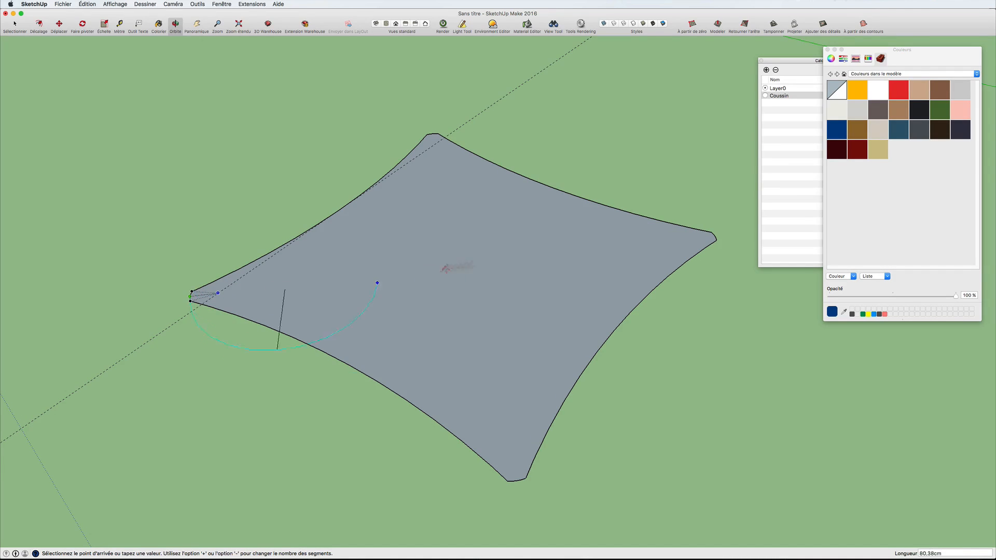
left_click(715, 236)
middle_click_drag(574, 243, 533, 104)
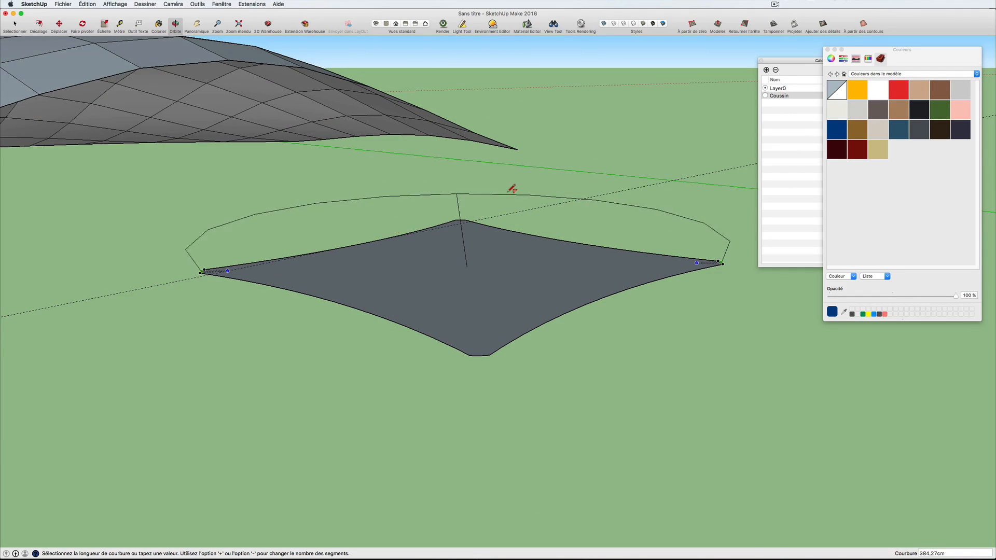
middle_click_drag(530, 190, 622, 182)
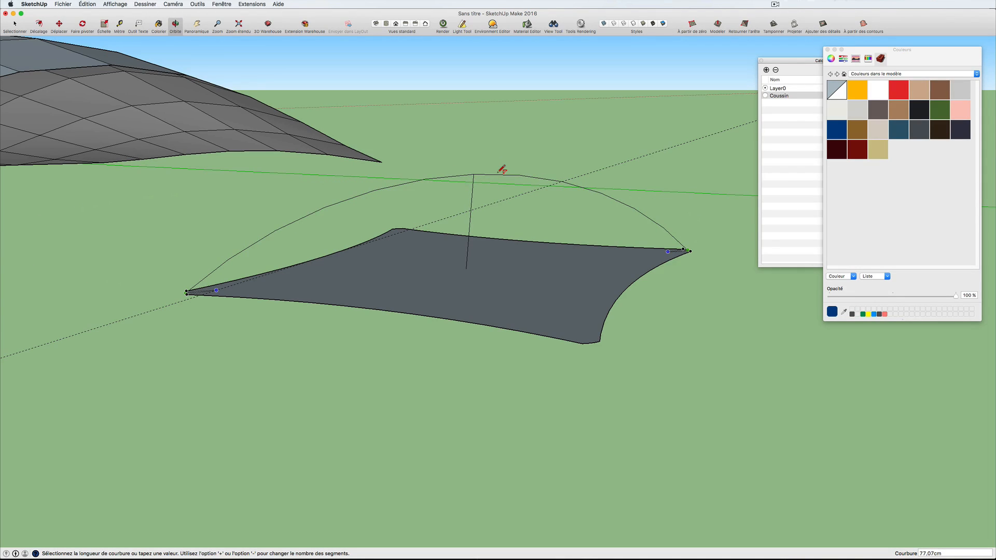
left_click(499, 172)
middle_click_drag(502, 170, 653, 321)
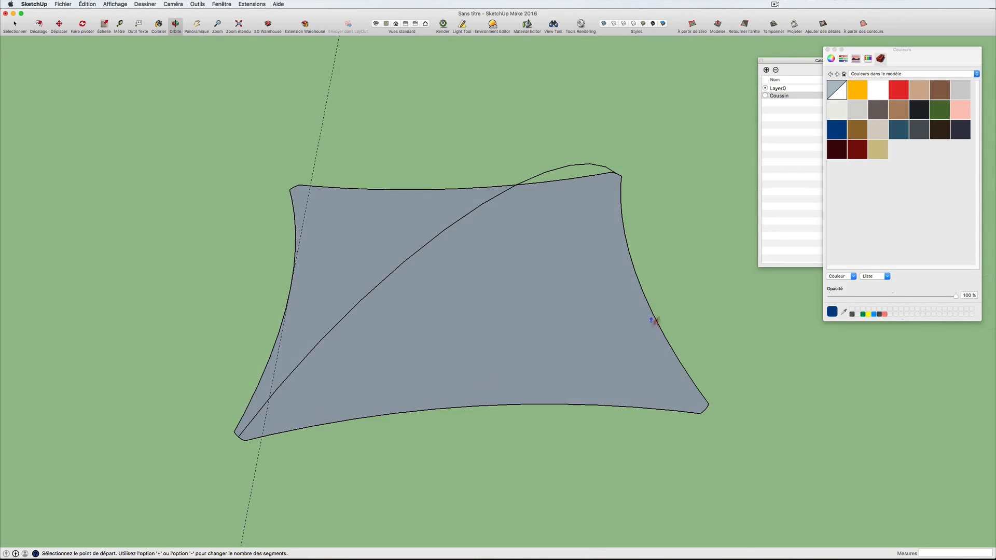
Draw an upright arc with a bulge of about 75 cm between the midpoints of the other two diagonally opposite rounded corners
left_click(706, 409)
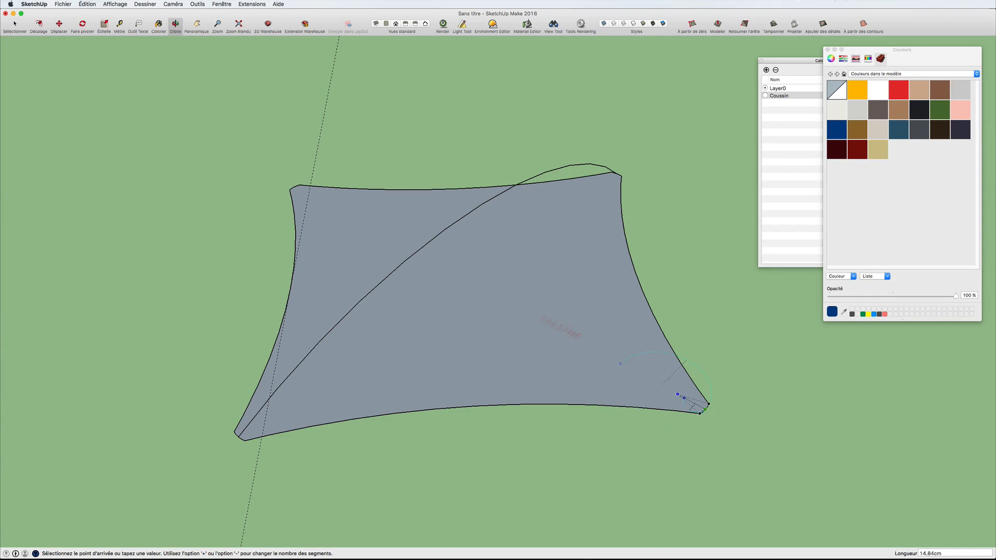
left_click(295, 187)
middle_click_drag(416, 208, 371, 98)
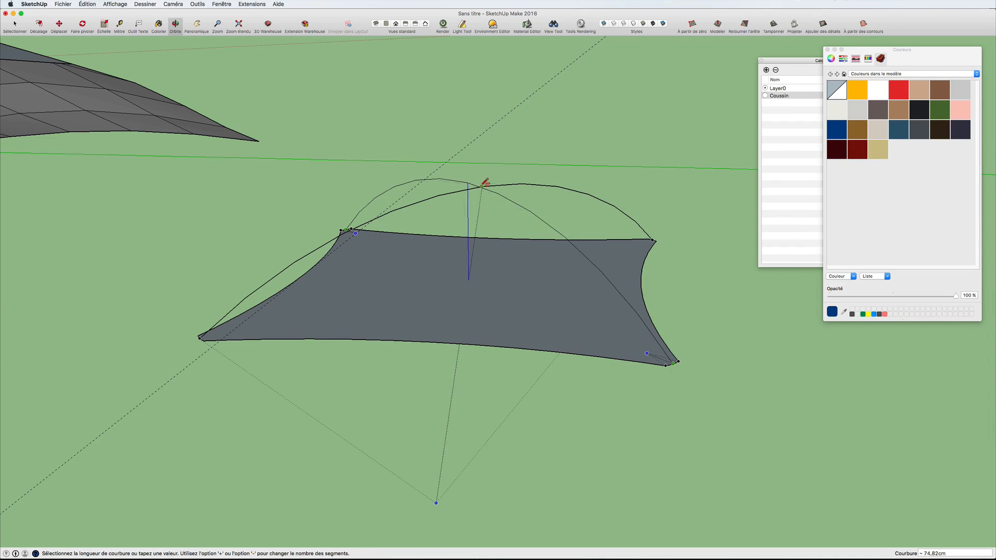
mouse_move(482, 180)
middle_mouse_down()
mouse_move(452, 158)
mouse_move(478, 180)
middle_mouse_up()
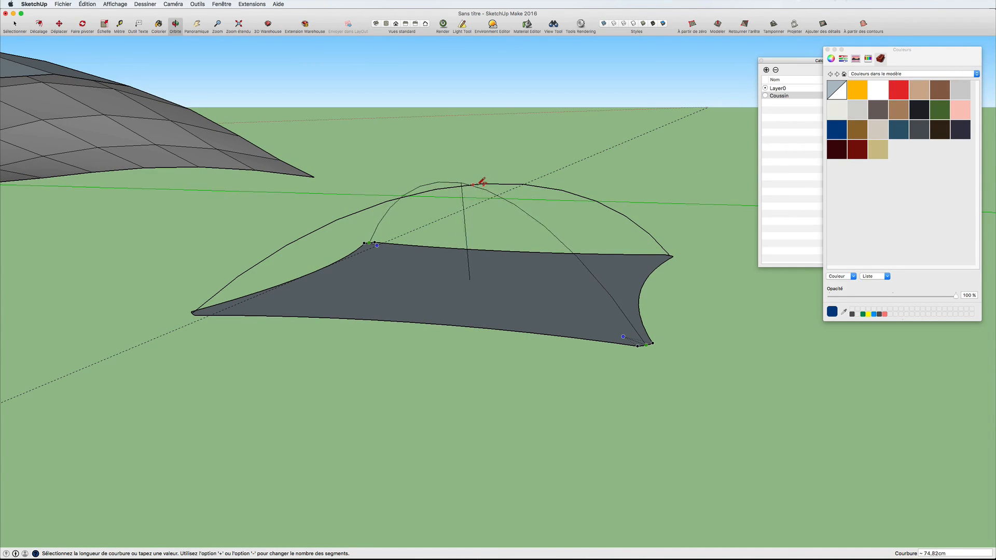
left_click(482, 182)
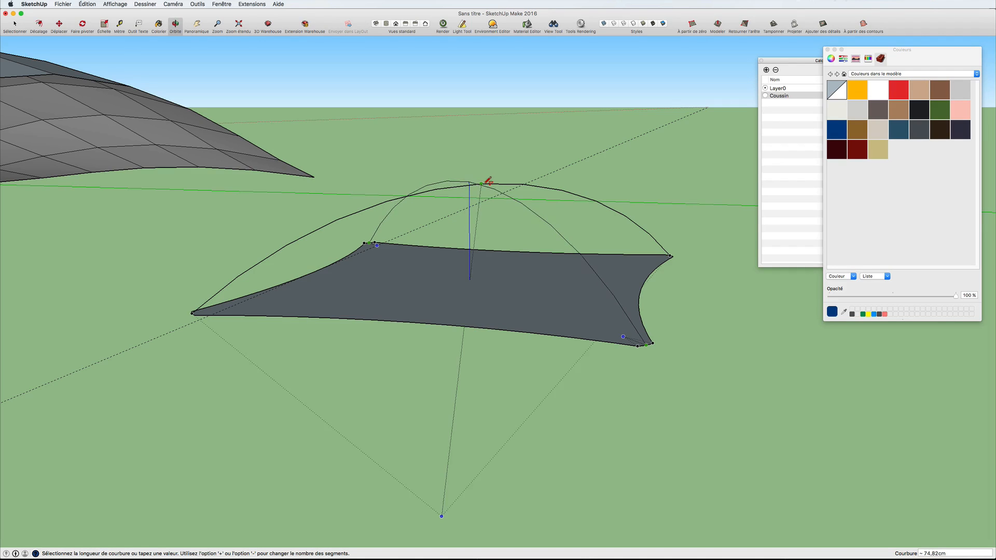
Draw an upright arc between the midpoints of two opposite curved sides, passing through the crossing of the diagonal arcs
middle_click_drag(487, 182, 520, 363)
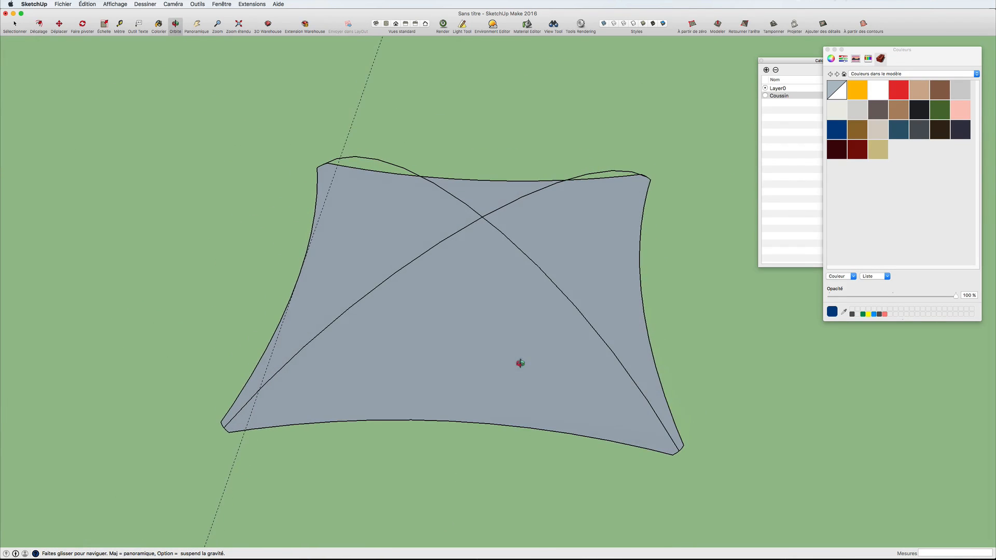
left_click(302, 263)
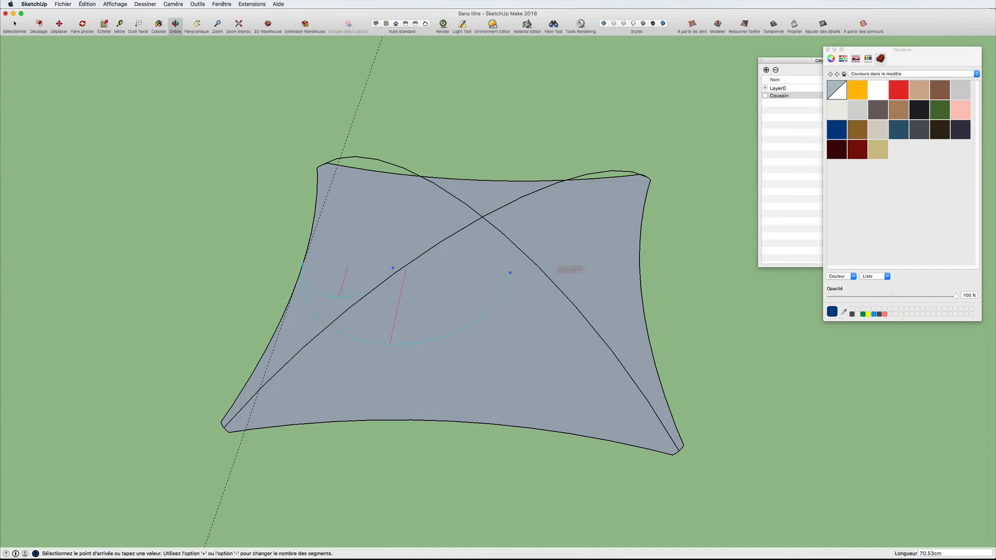
left_click(642, 276)
left_click(485, 216)
middle_click_drag(485, 216, 493, 123)
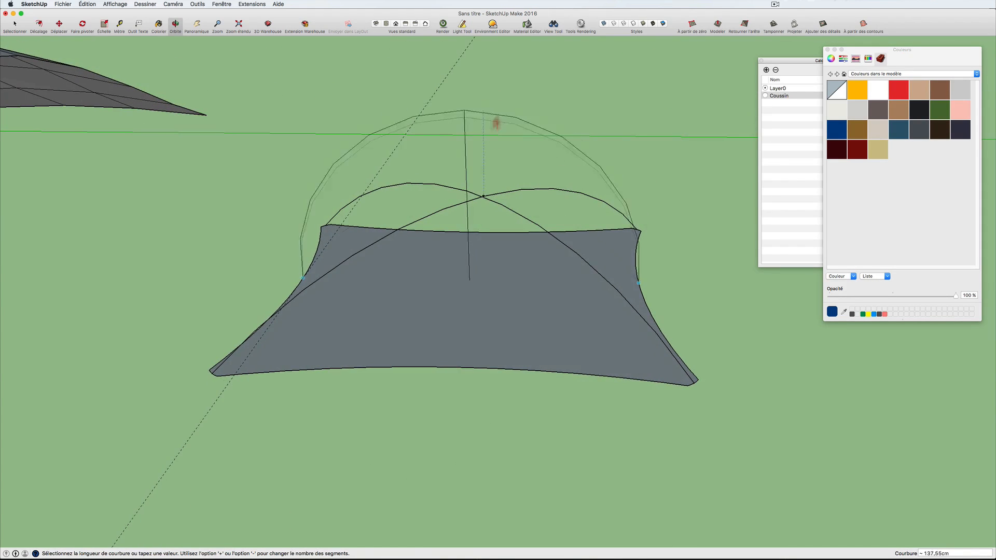
left_click(488, 192)
Draw an arc between the midpoints of the remaining two curved sides, passing through the common crossing point of the other arcs
middle_click_drag(691, 331, 783, 348)
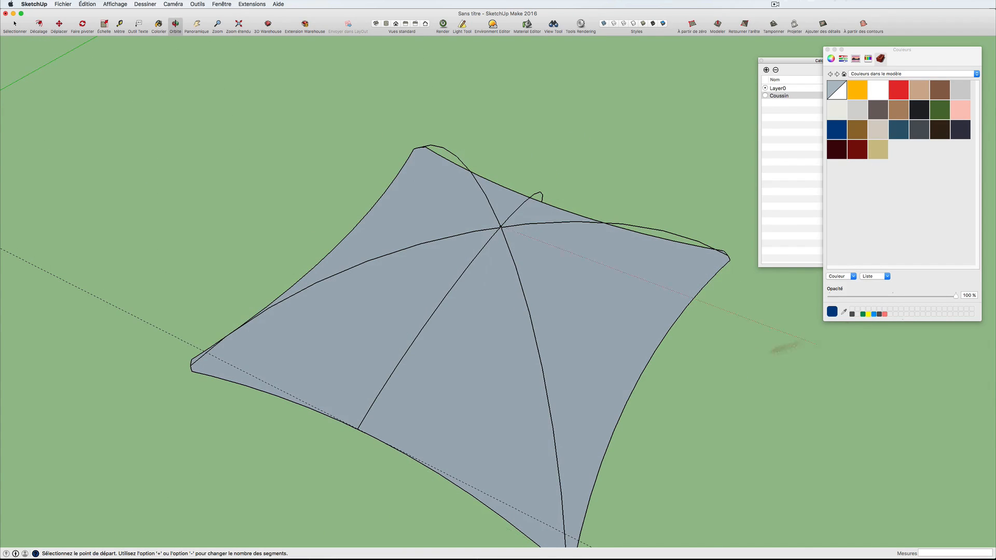
left_click(648, 362)
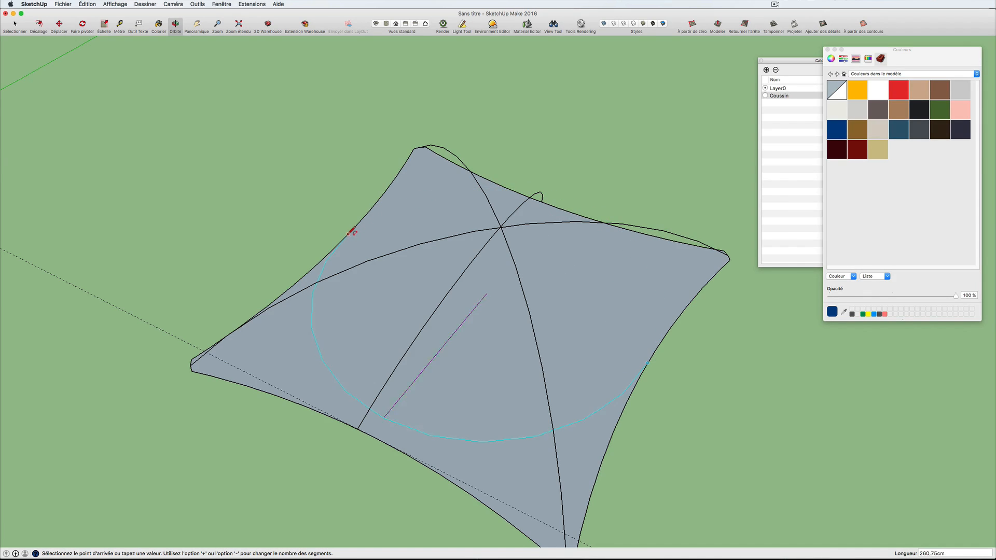
left_click(344, 238)
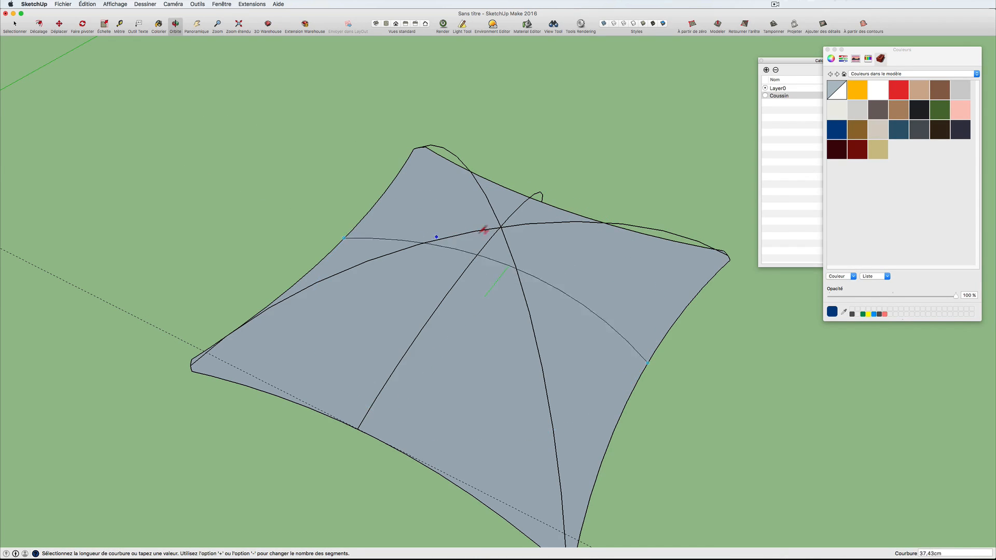
left_click(508, 224)
Select the whole cushion outline with its face and four arcs, and generate a sandbox surface from the contours
middle_click_drag(536, 233, 306, 247)
key("shift+z")
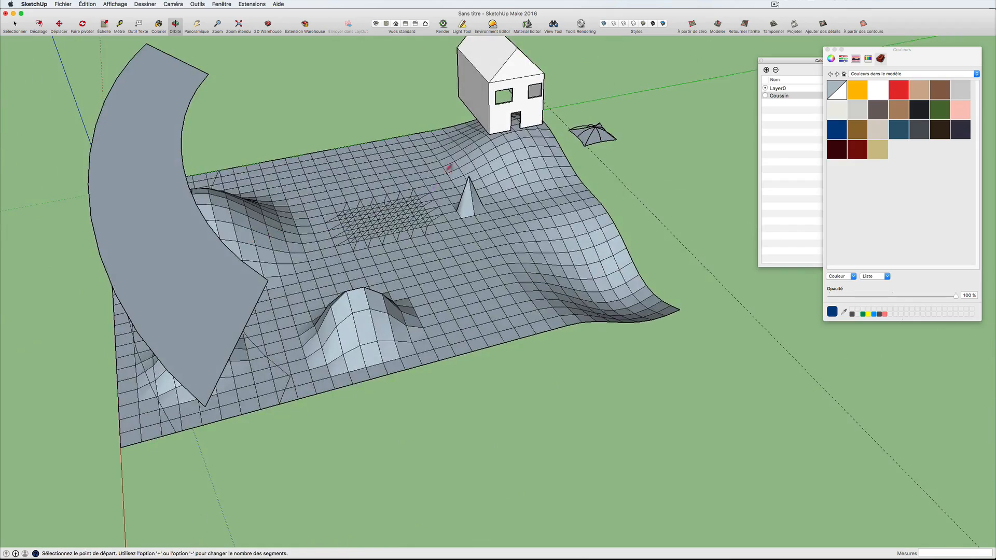
scroll(505, 144, "up", 4)
middle_click_drag(470, 174, 311, 206)
middle_click_drag(639, 161, 513, 215, "shift")
scroll(457, 155, "up", 9)
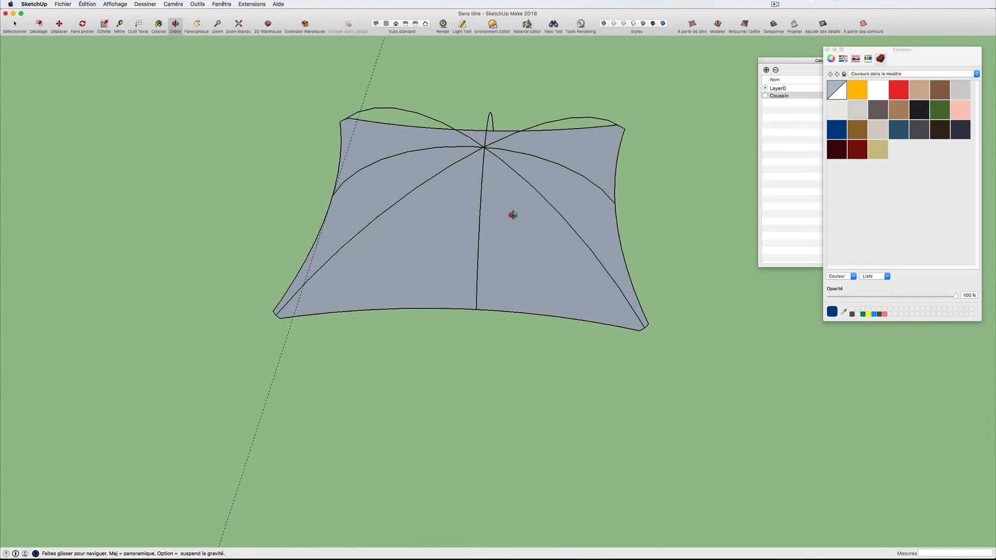
scroll(515, 211, "down", 3)
key("space")
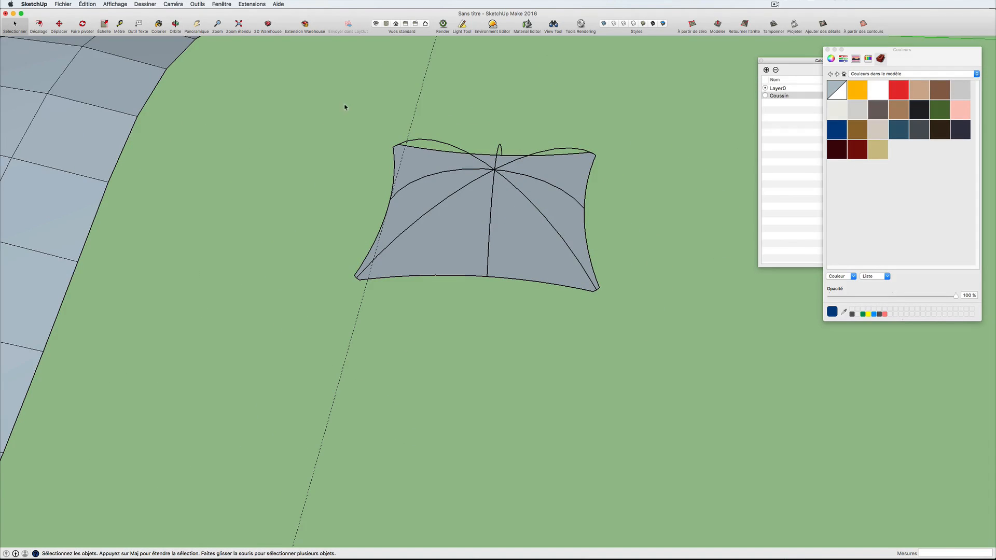
left_click_drag(345, 107, 622, 337)
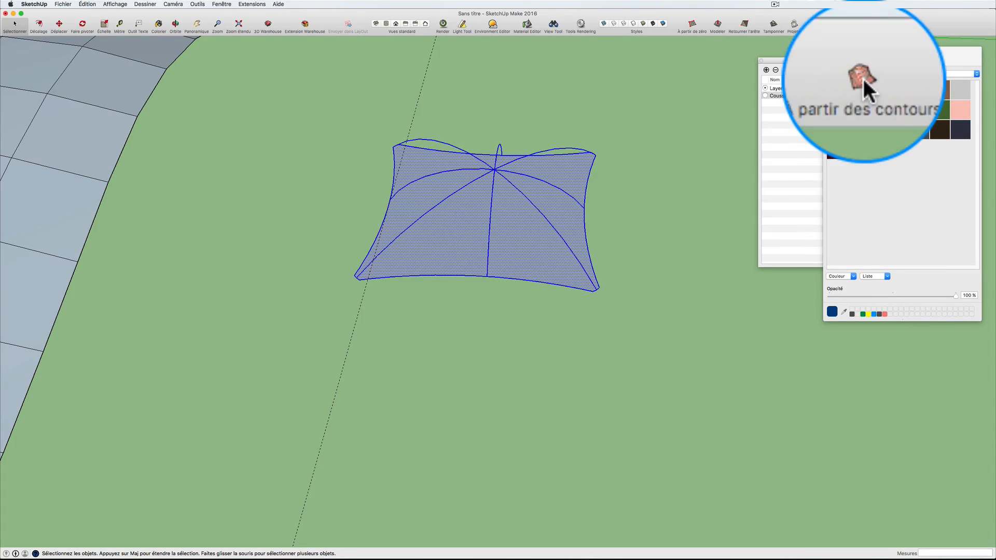
left_click(863, 24)
Move the generated cushion surface about 343 cm along the green axis, off its contour lines
middle_click_drag(564, 191, 474, 205)
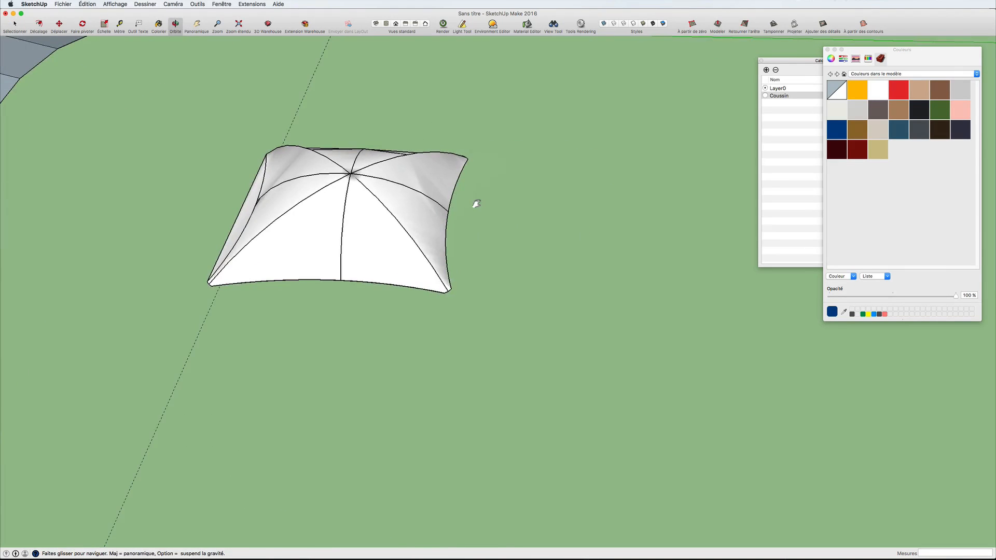
left_click(363, 218)
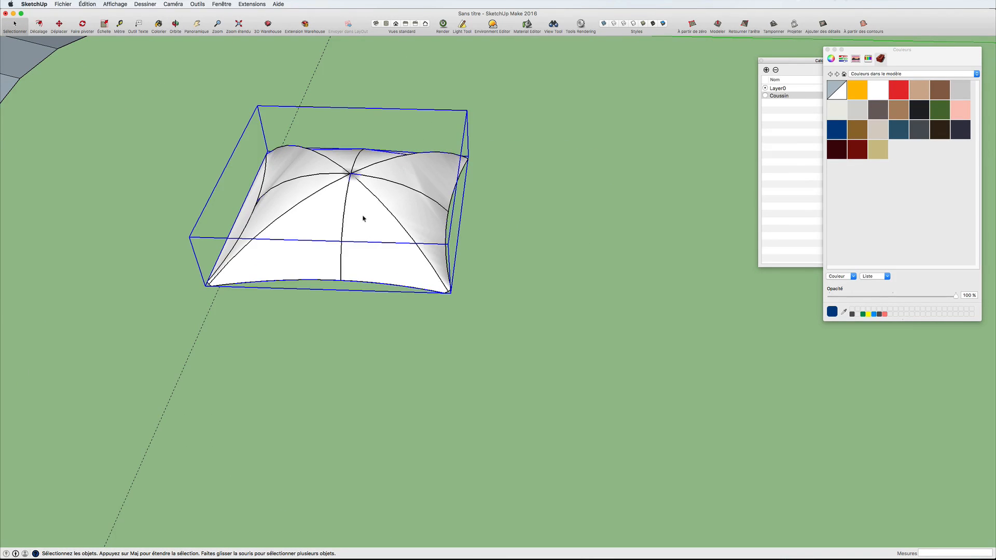
key("m")
left_click(363, 216)
key("alt")
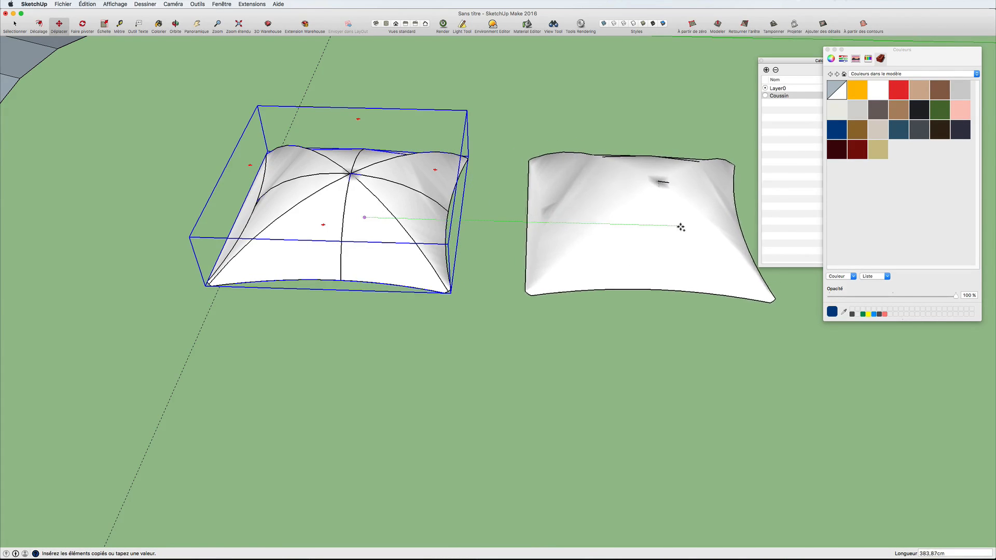
key("Escape")
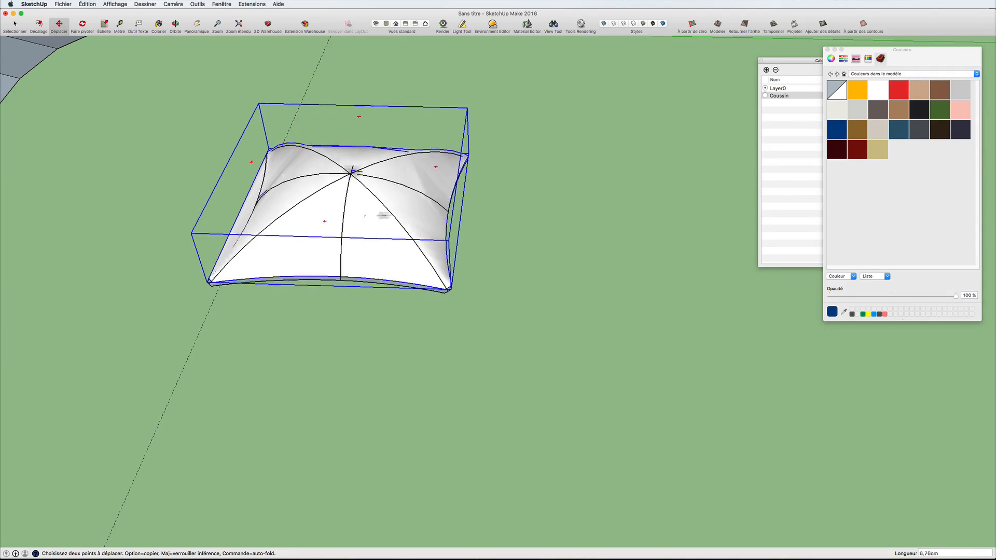
left_click(386, 215)
key("alt")
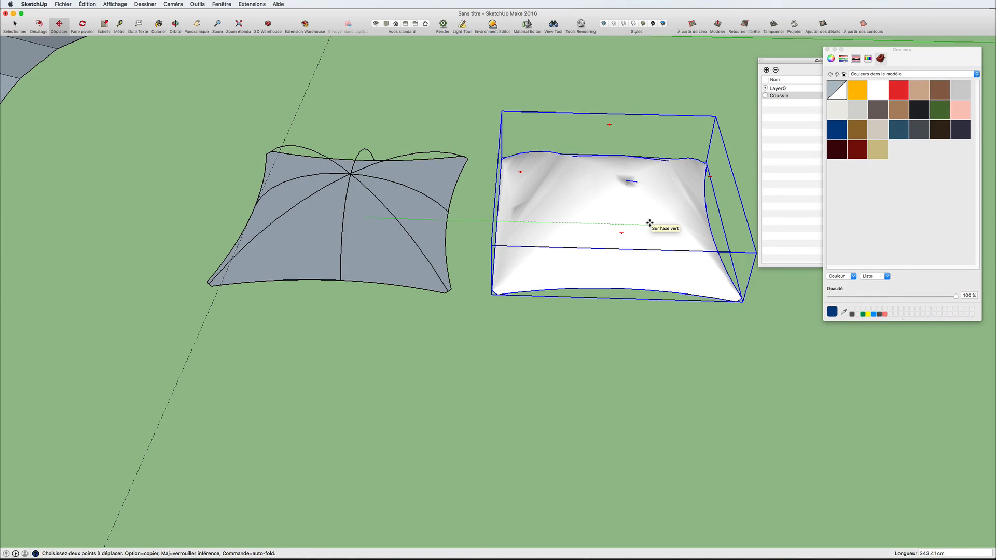
left_click(649, 223)
Deselect the moved surface and turn on the display of hidden geometry
key("space")
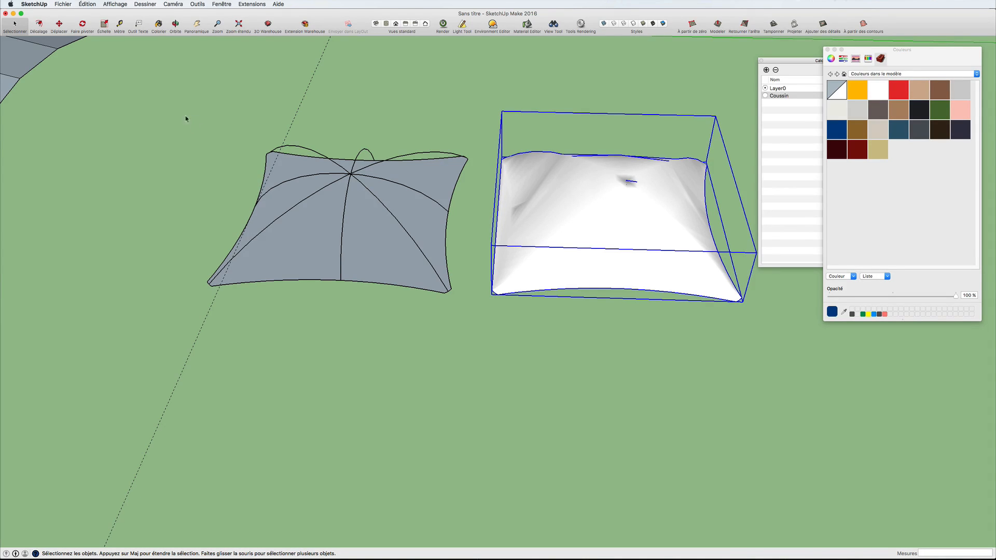
left_click_drag(169, 115, 227, 200)
middle_click_drag(477, 264, 466, 310)
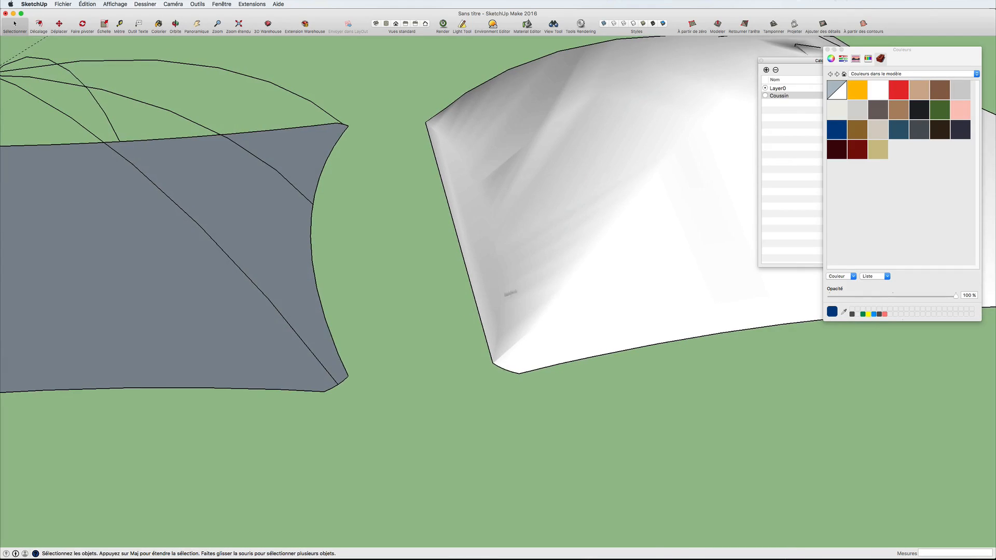
scroll(562, 280, "down", 8)
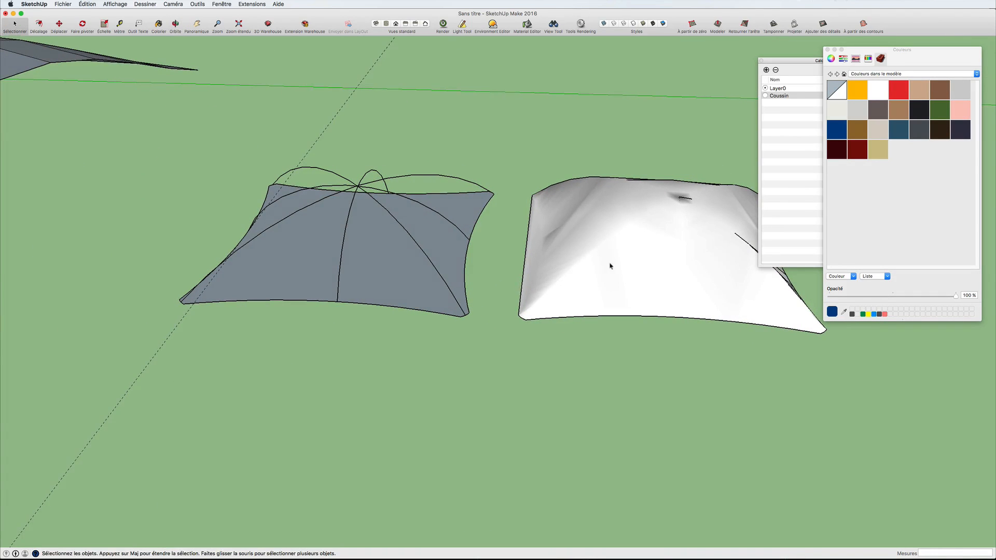
middle_click_drag(609, 266, 570, 306)
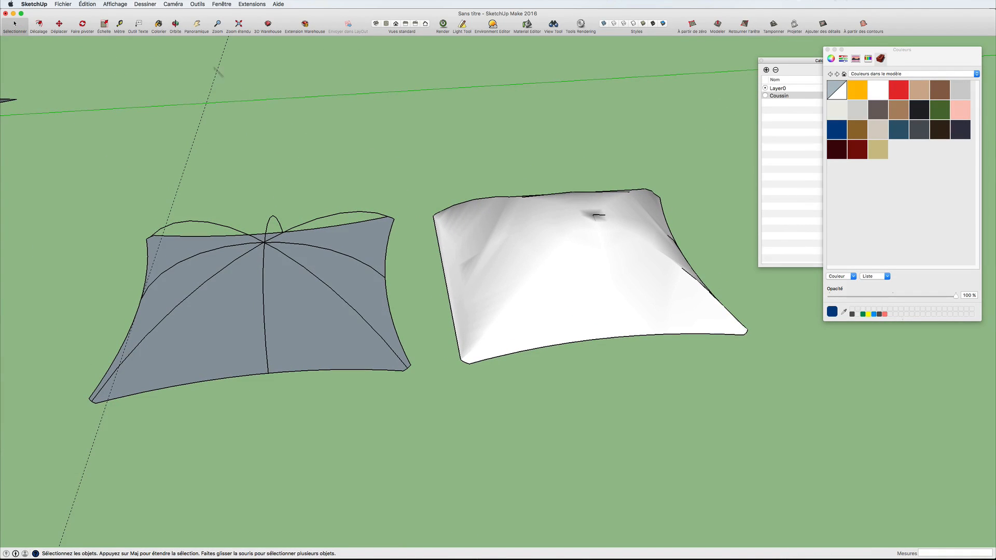
left_click(124, 5)
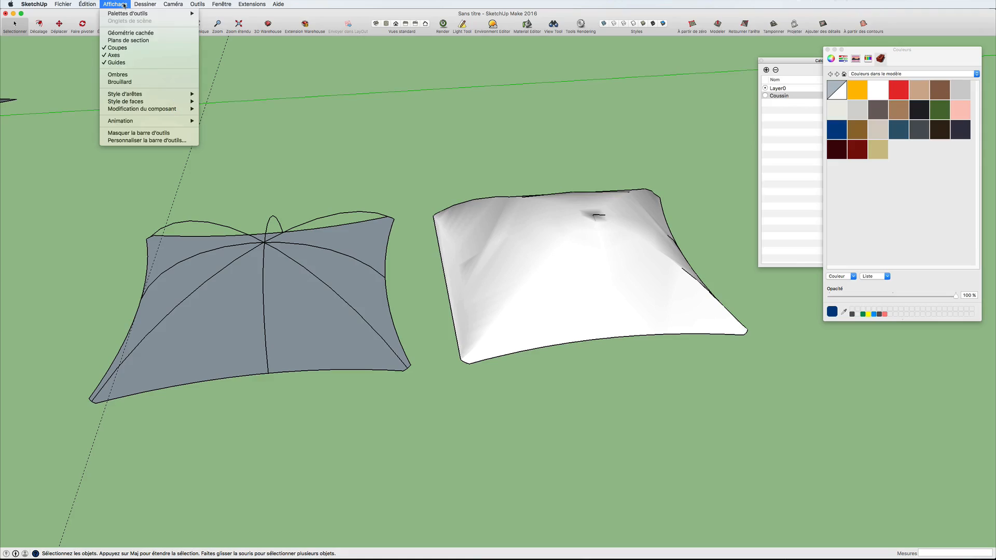
left_click(123, 35)
Examine the cushion surface's triangulation closely along its curved sides and corners, comparing the excess edge triangles with the curved outline
middle_click_drag(450, 247, 550, 275)
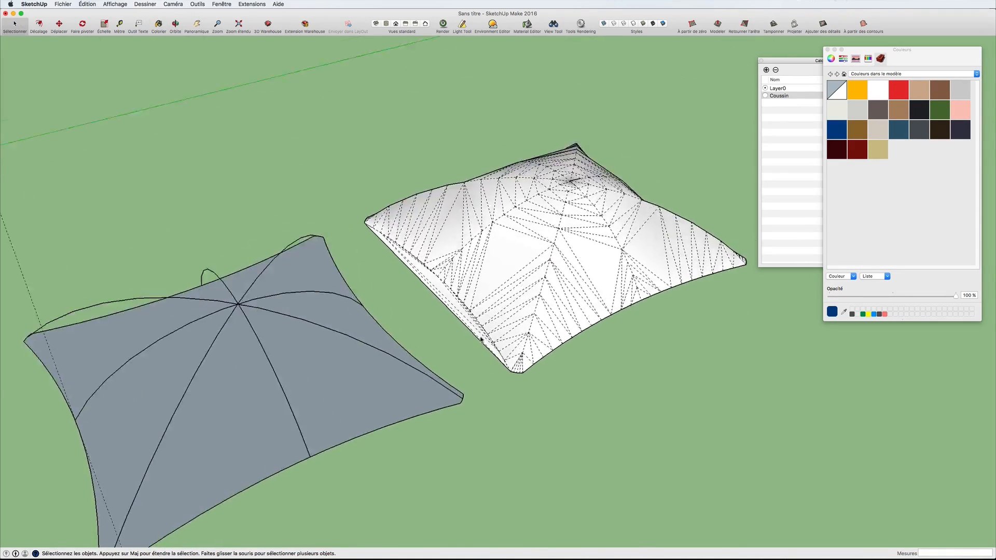
scroll(453, 306, "up", 5)
scroll(452, 307, "up", 6)
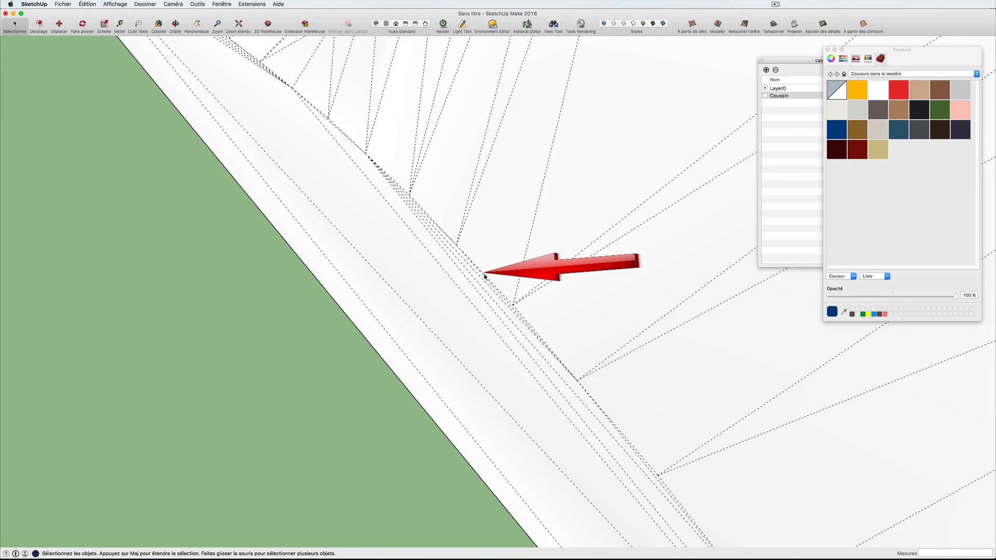
scroll(422, 225, "down", 8)
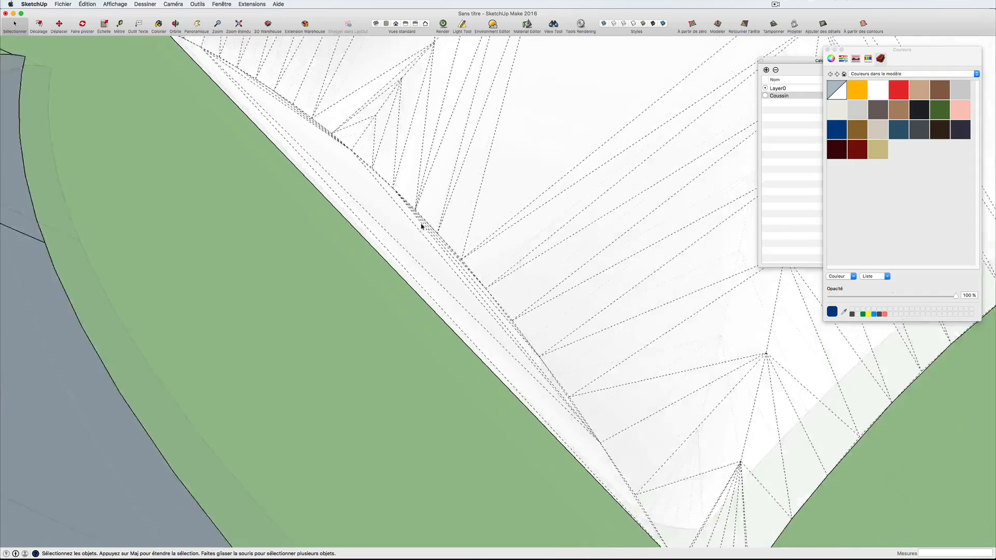
scroll(422, 224, "down", 3)
middle_click_drag(436, 224, 506, 232)
scroll(389, 361, "up", 10)
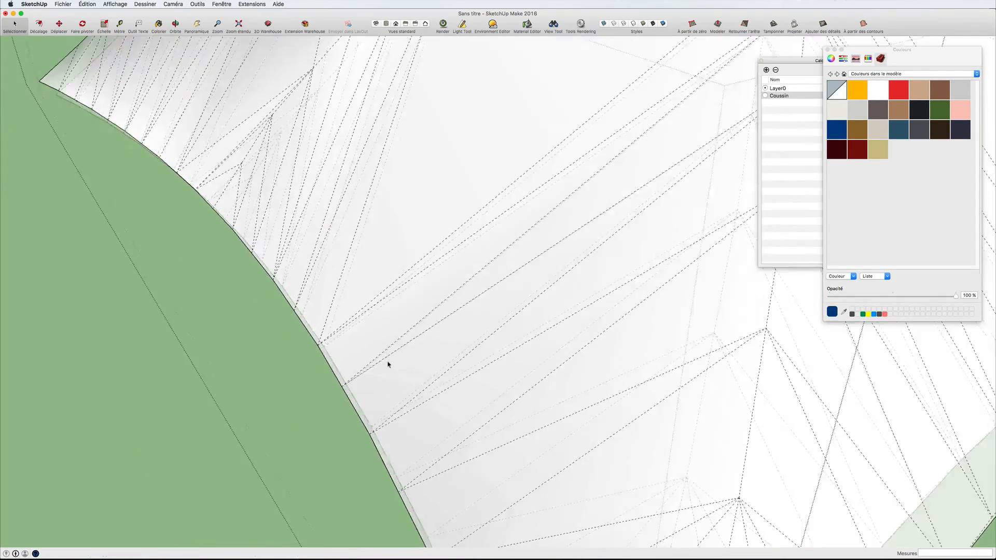
mouse_move(435, 340)
middle_mouse_down()
mouse_move(493, 341)
mouse_move(465, 340)
mouse_move(482, 303)
middle_mouse_up()
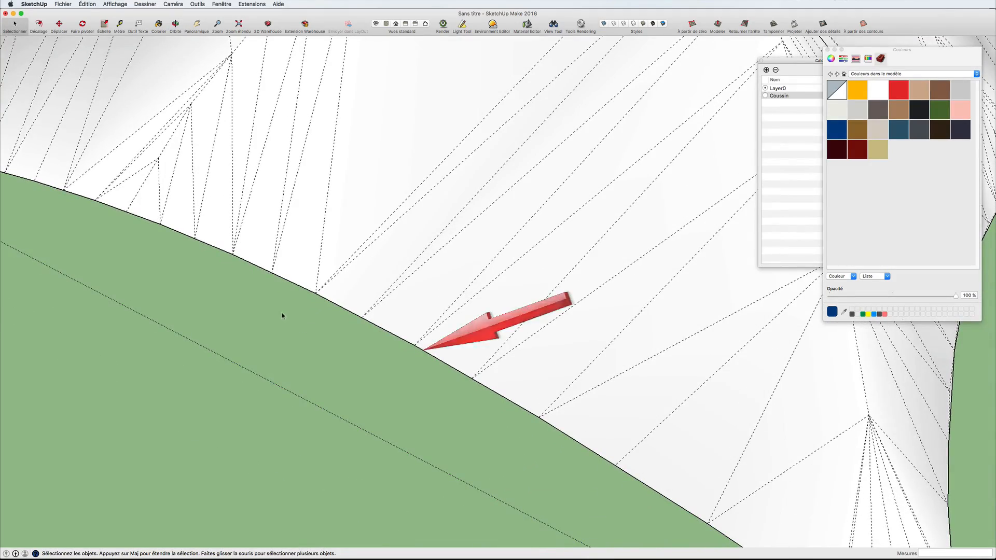
scroll(269, 296, "down", 10)
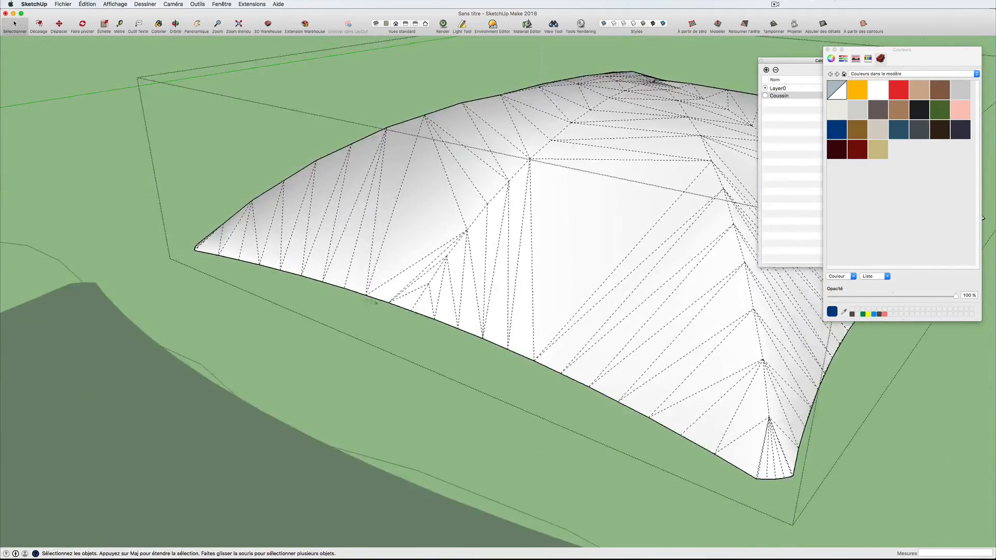
scroll(259, 261, "up", 10)
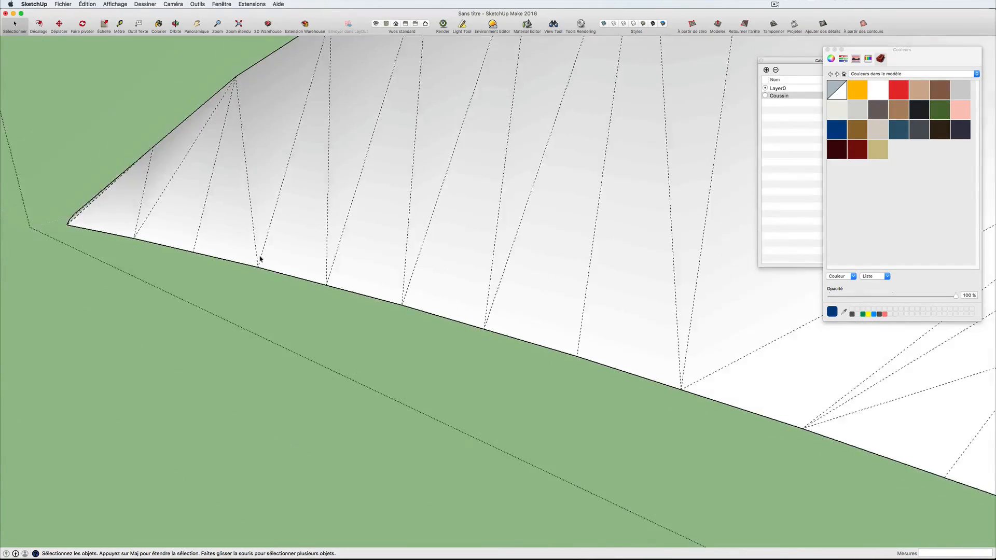
scroll(260, 259, "down", 7)
middle_click_drag(456, 280, 329, 285)
scroll(563, 314, "down", 3)
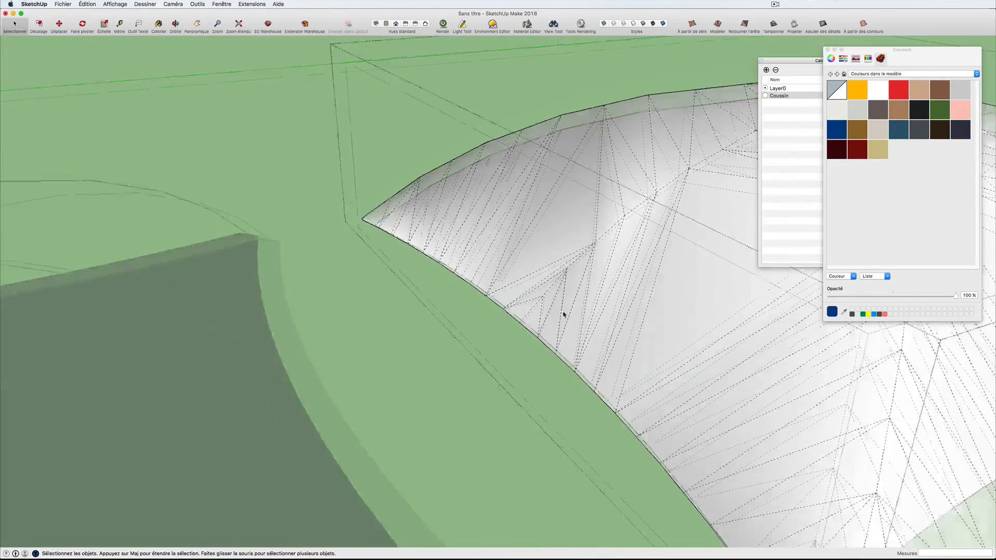
mouse_move(563, 314)
middle_mouse_down()
mouse_move(480, 293)
mouse_move(422, 317)
mouse_move(508, 291)
mouse_move(549, 305)
mouse_move(501, 335)
middle_mouse_up()
scroll(422, 317, "down", 2)
scroll(423, 317, "down", 4)
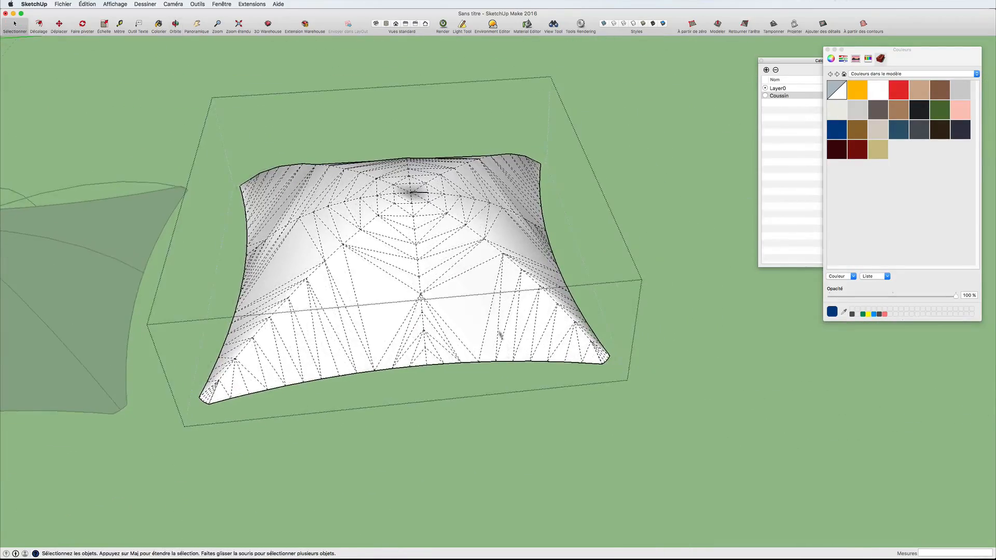
Copy the generated cushion surface about 348 cm along the green axis, beside the original
scroll(503, 363, "down", 3)
left_click(412, 280)
scroll(407, 278, "down", 3)
scroll(422, 259, "down", 1)
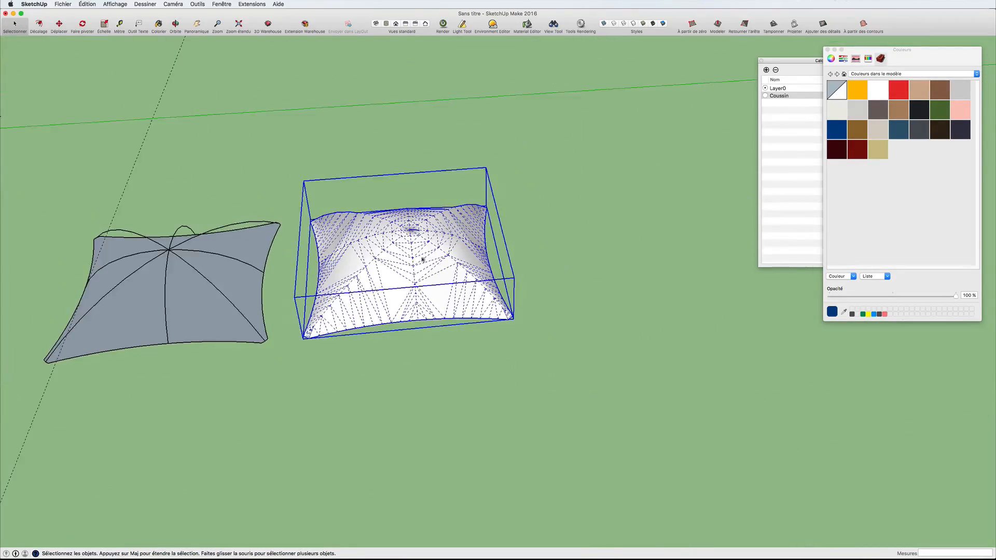
key("m")
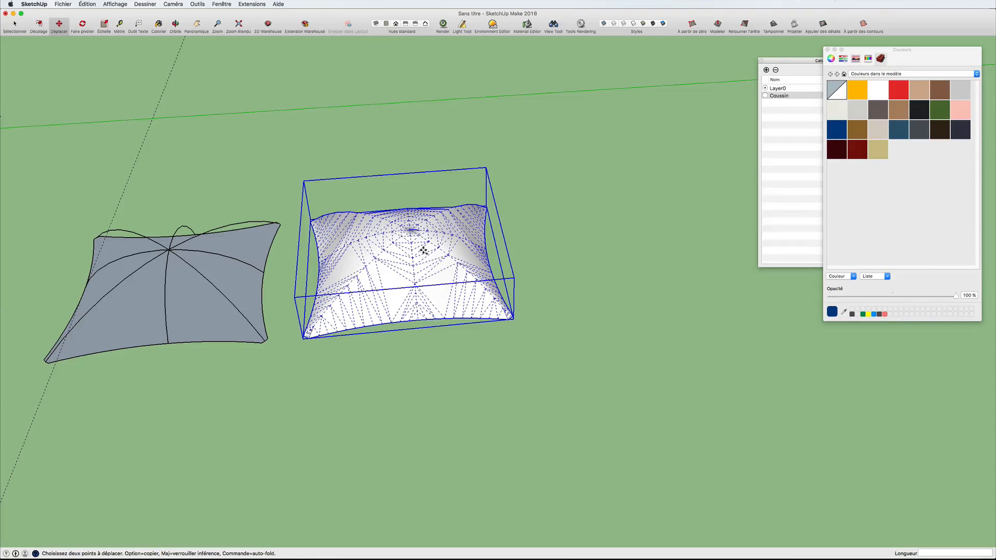
left_click(402, 250)
key("alt")
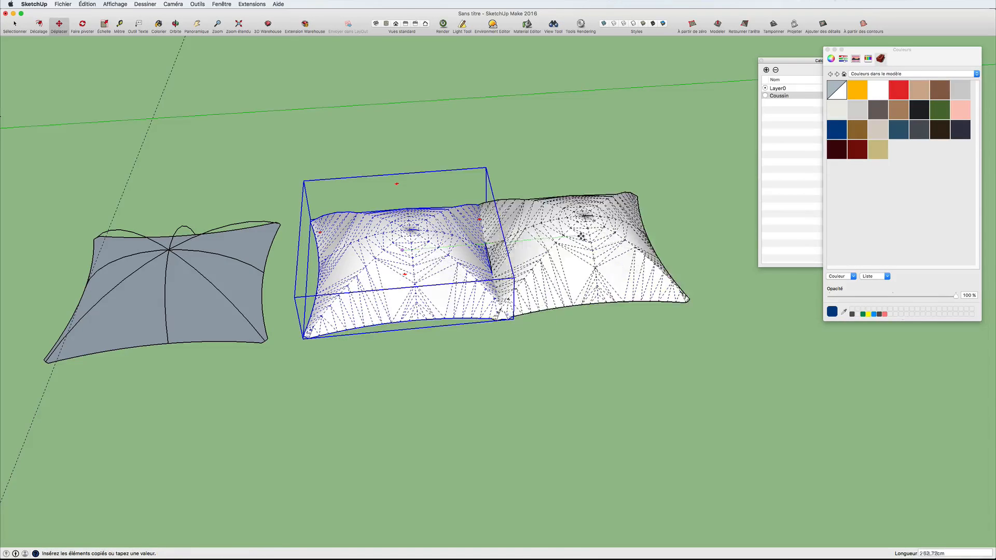
left_click(637, 230)
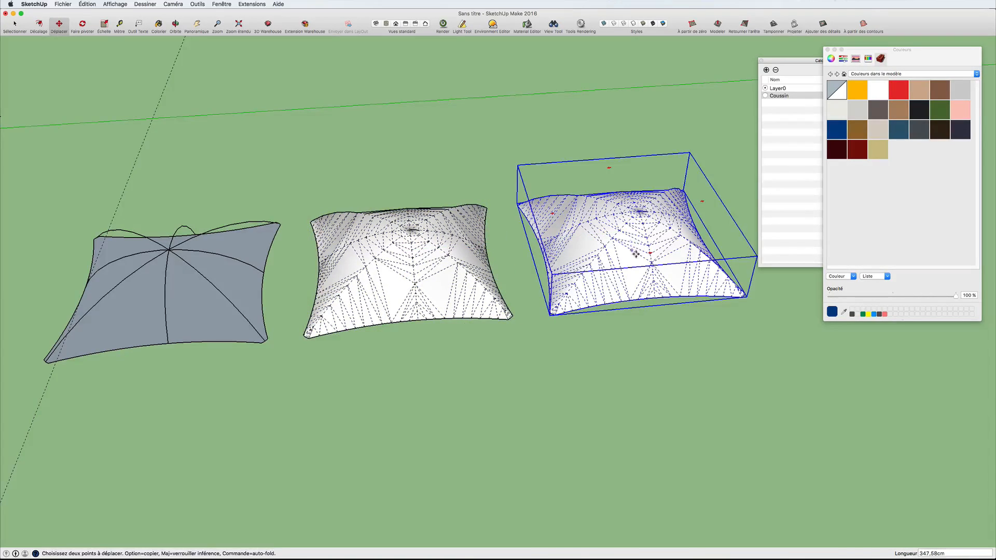
Flip the copied surface vertically by scaling it to -1 along the blue axis
middle_click_drag(637, 230, 672, 272)
scroll(672, 272, "up", 3)
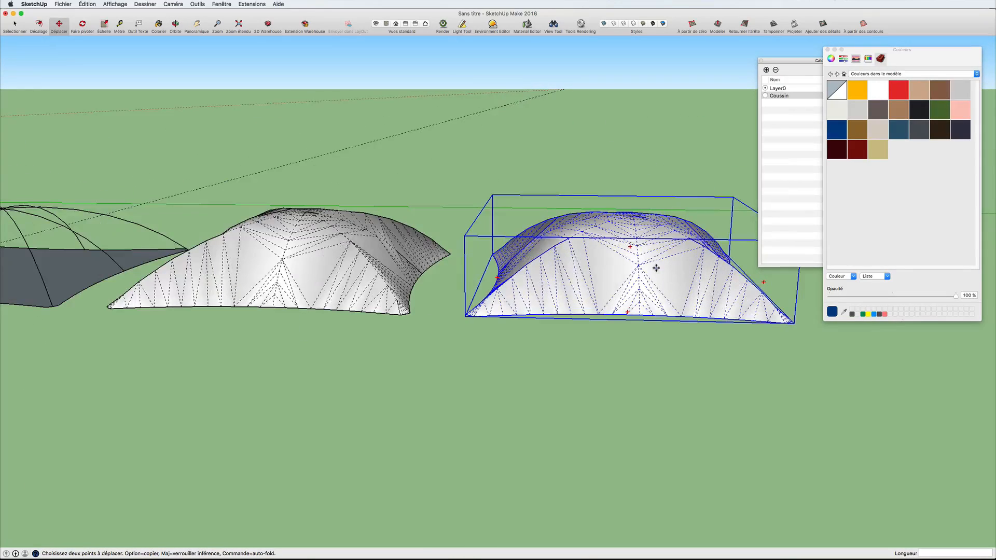
key("s")
left_click_drag(619, 213, 610, 347)
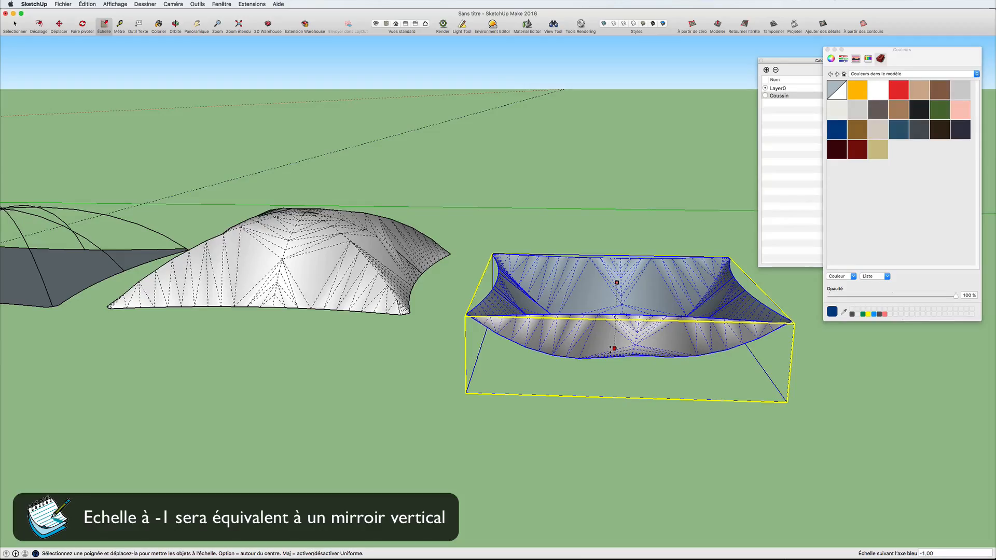
Move the flipped copy by its upper corner endpoint onto the matching corner of the original surface, closing the cushion
middle_click_drag(549, 347, 544, 291)
scroll(544, 291, "up", 5)
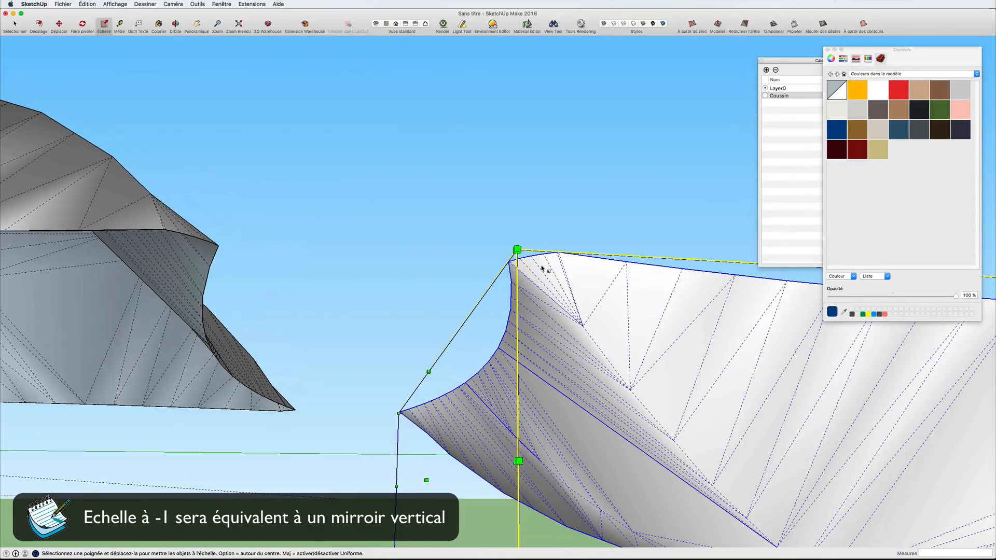
key("m")
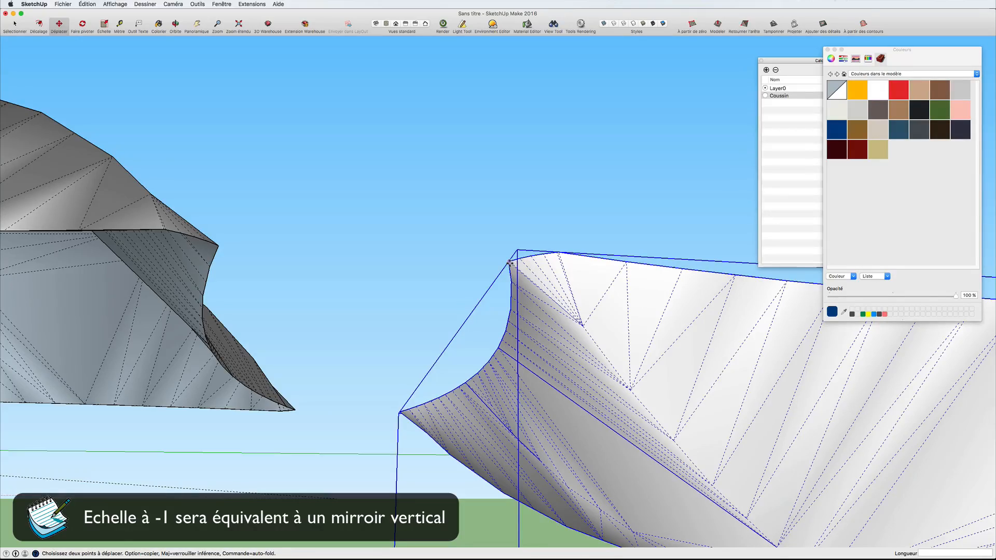
scroll(509, 263, "down", 8)
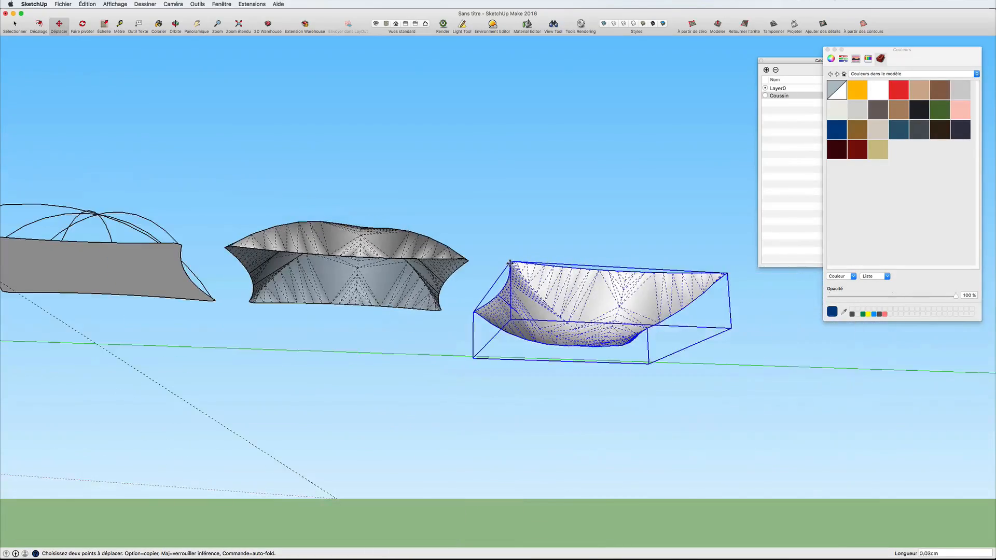
left_click(510, 263)
scroll(434, 196, "up", 8)
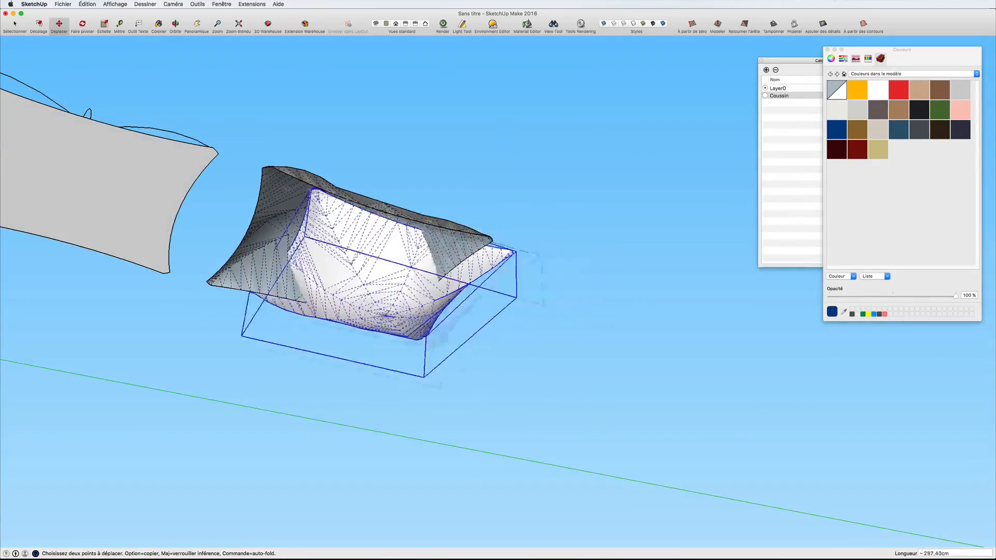
scroll(261, 167, "up", 8)
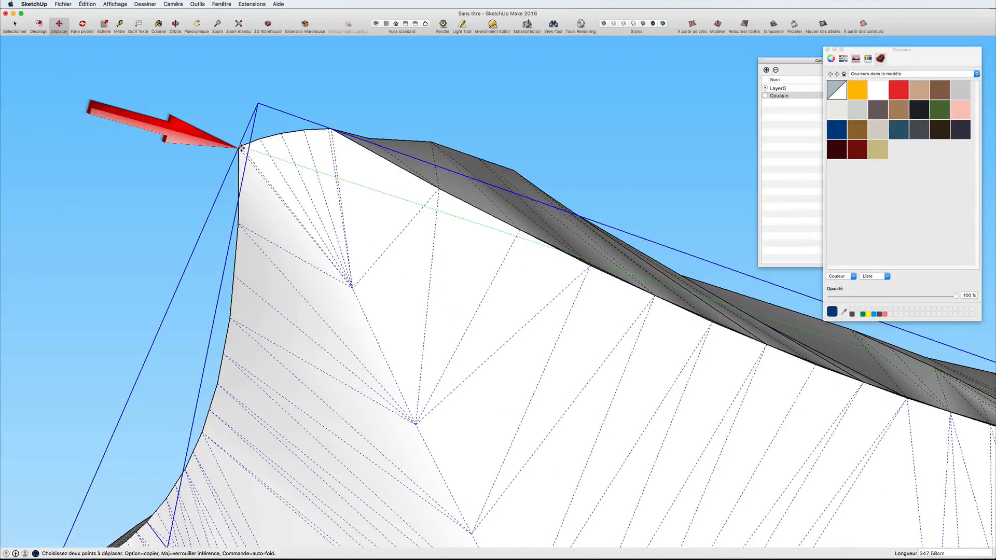
middle_click_drag(243, 150, 495, 245)
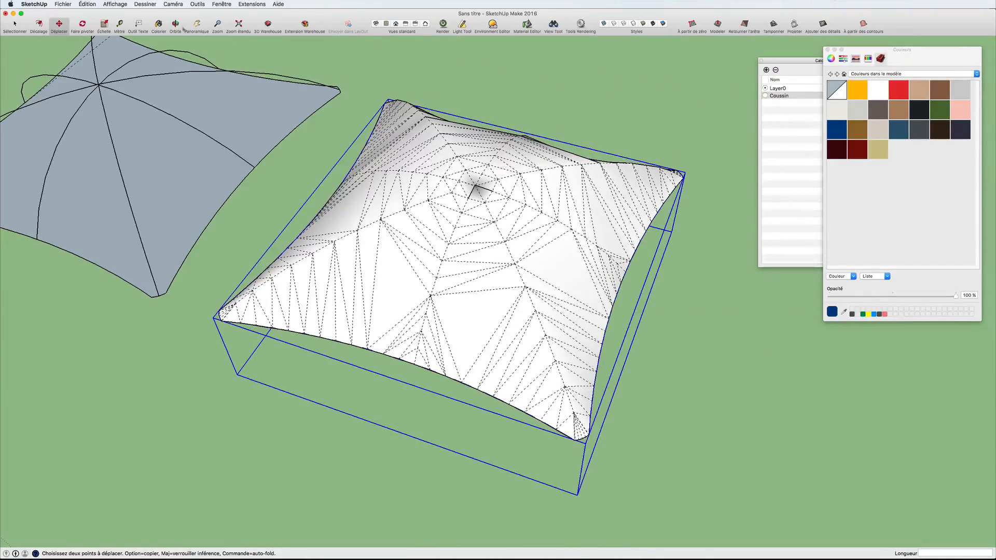
Turn off the display of hidden geometry on the assembled cushion
left_click(122, 5)
left_click(125, 32)
middle_click_drag(494, 223, 630, 234)
key("m")
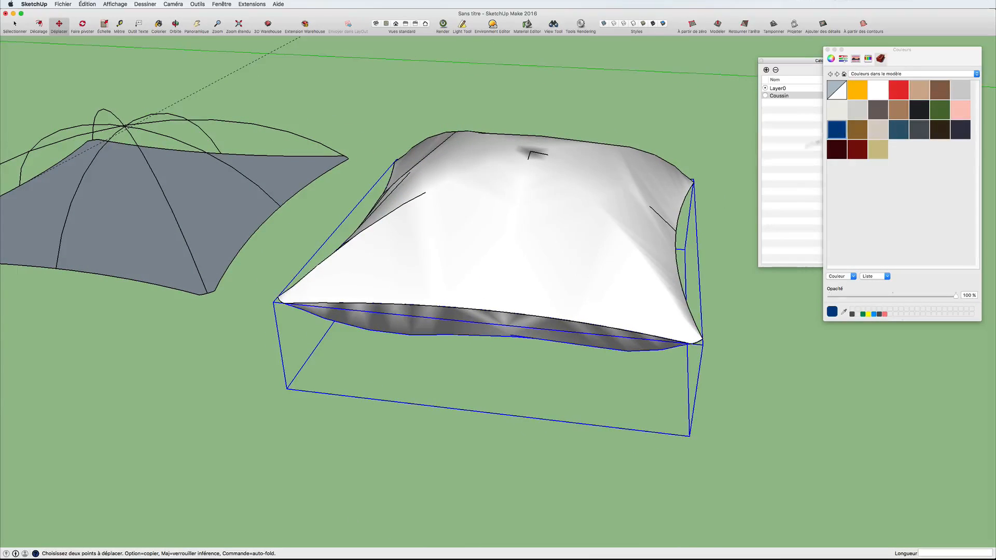
Paint the upper and lower halves of the cushion with the dark blue color
key("b")
left_click(613, 203)
left_click(584, 327)
middle_click_drag(585, 327, 536, 229)
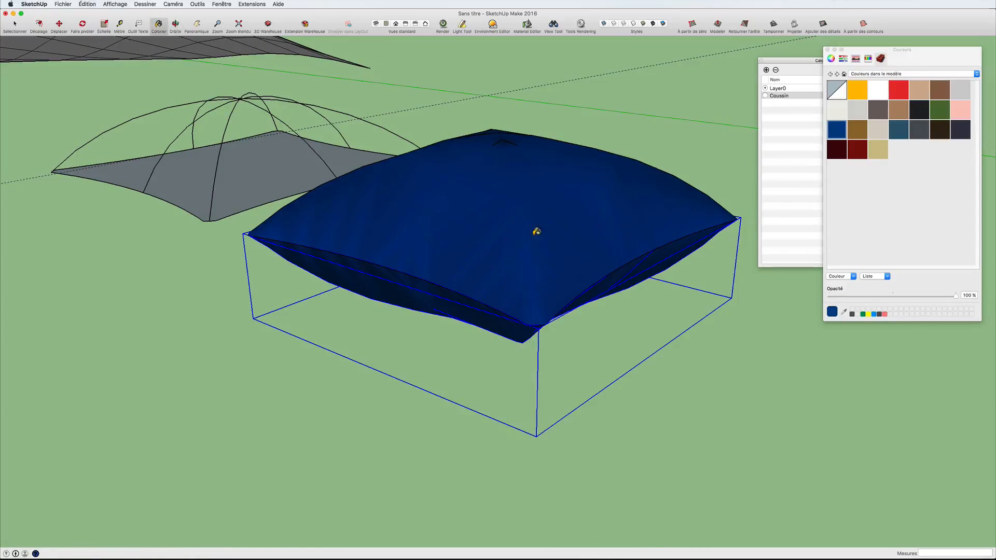
Select both halves of the blue cushion and combine them into one group
key("space")
left_click(524, 237)
right_click(524, 237)
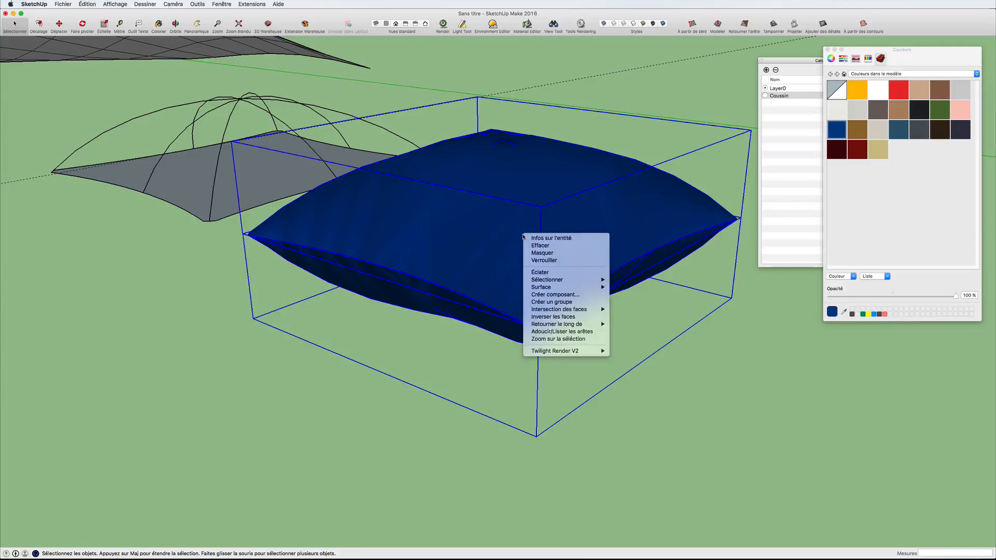
left_click(551, 303)
middle_click_drag(552, 301, 503, 200)
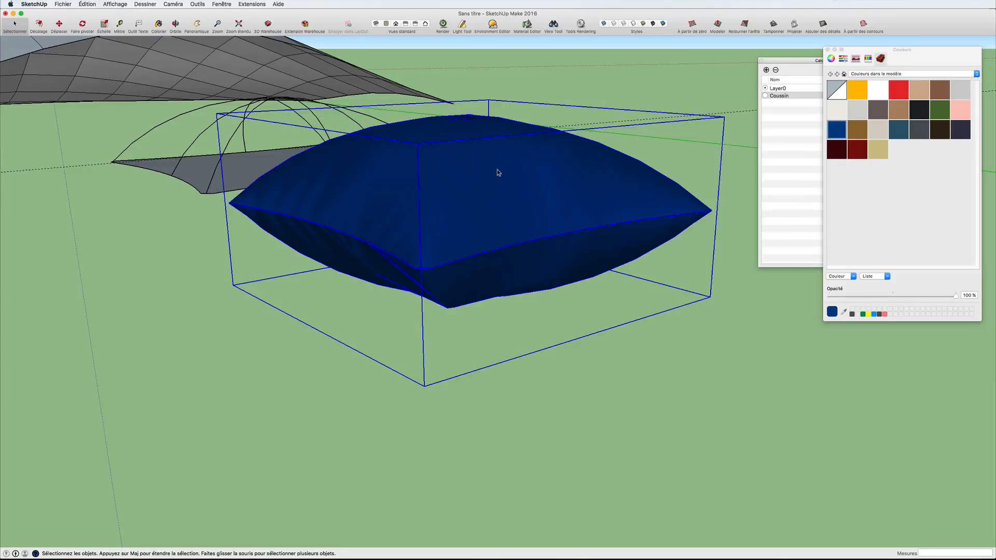
key("s")
middle_click_drag(464, 112, 705, 306)
middle_click_drag(622, 291, 497, 240, "shift")
scroll(429, 273, "down", 5)
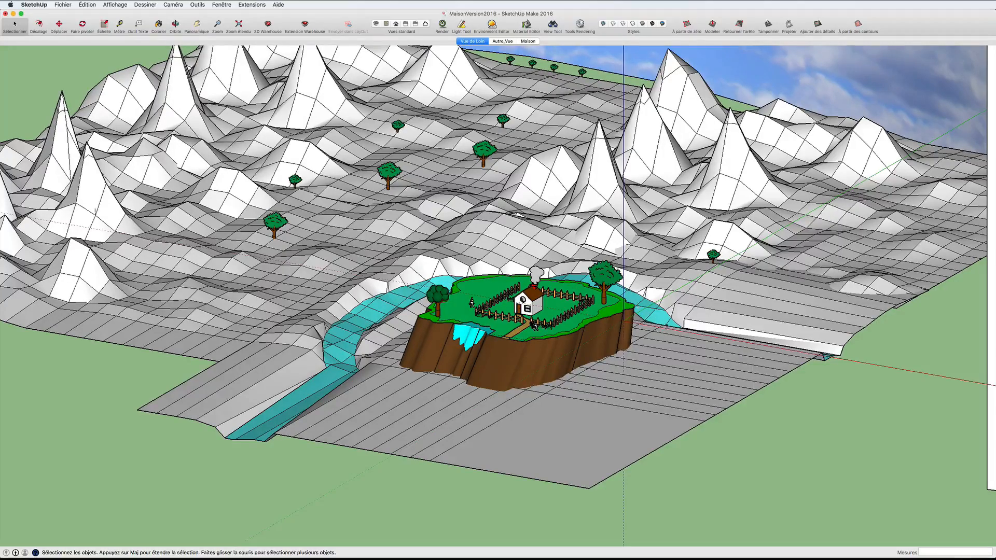
Examine the MaisonVersion2016 model's island house and sandbox terrain from near and far, including the Autre_Vue and Maison scenes
scroll(523, 359, "up", 5)
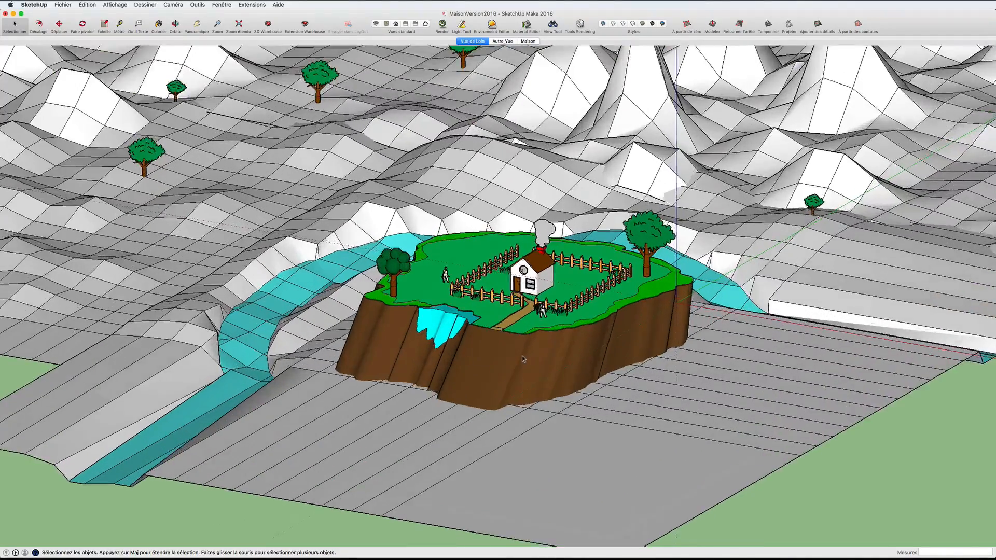
scroll(532, 329, "down", 2)
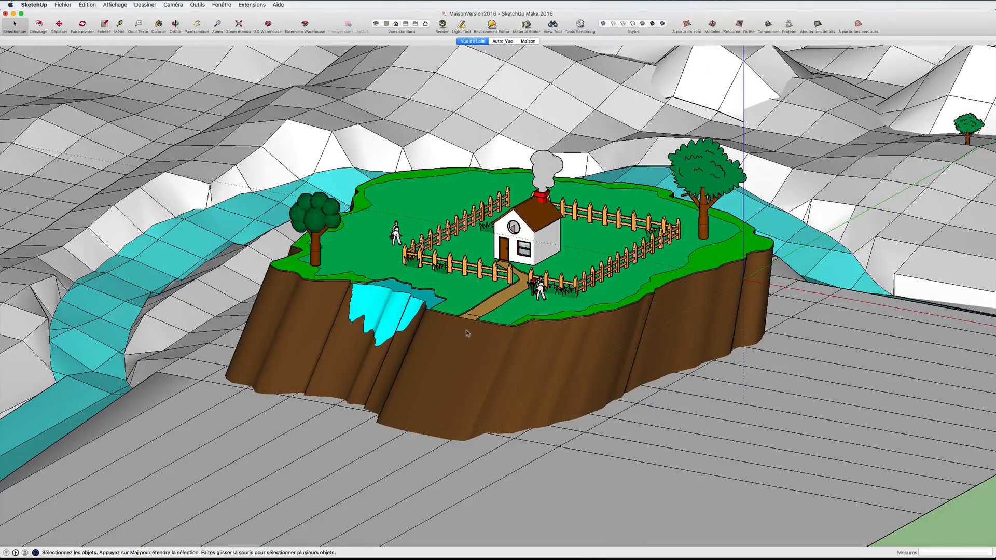
scroll(466, 330, "down", 5)
mouse_move(468, 331)
middle_mouse_down()
mouse_move(599, 318)
mouse_move(412, 323)
mouse_move(630, 311)
mouse_move(560, 299)
mouse_move(478, 312)
mouse_move(496, 284)
mouse_move(448, 249)
mouse_move(545, 273)
middle_mouse_up()
scroll(479, 313, "down", 6)
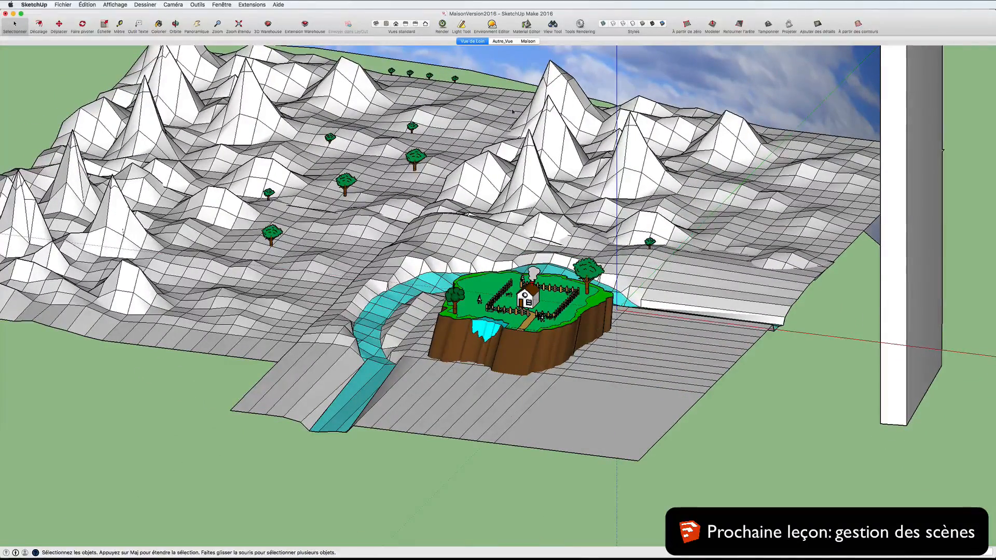
left_click(502, 42)
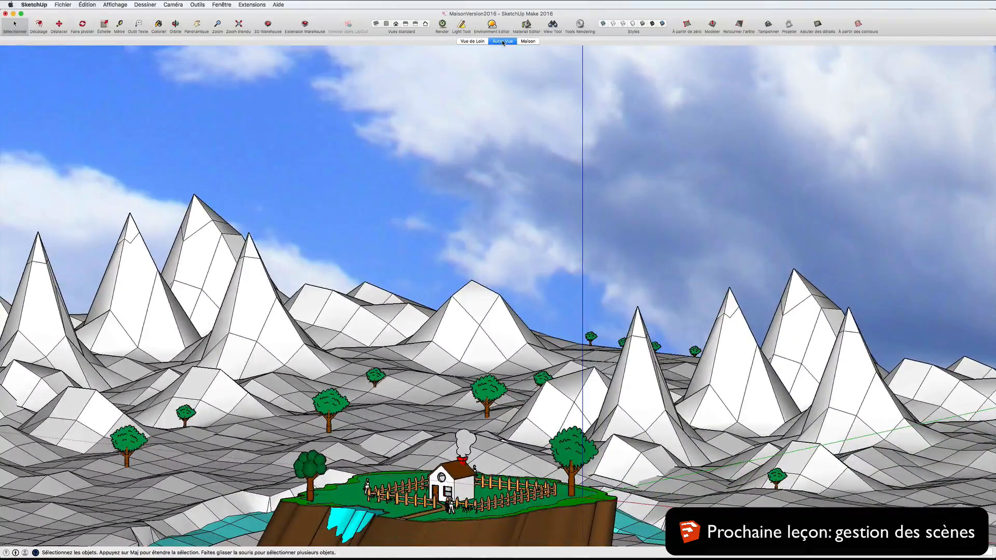
left_click(528, 41)
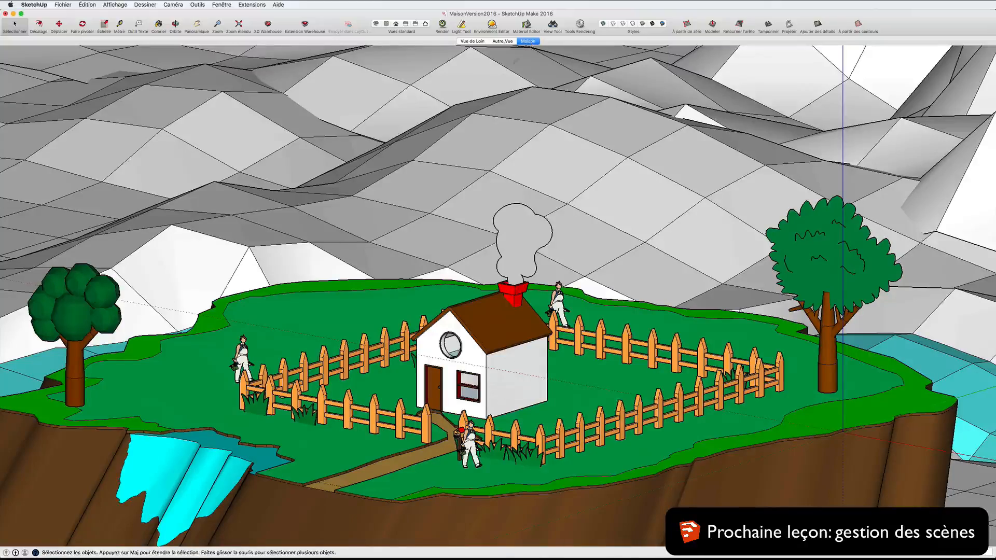
scroll(495, 124, "down", 5)
middle_click_drag(485, 153, 524, 169)
scroll(524, 176, "down", 2)
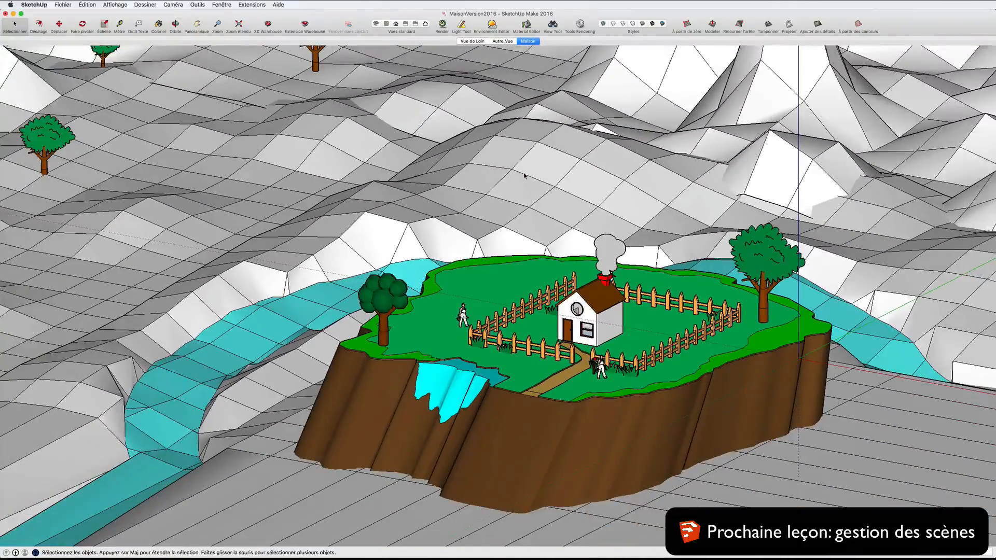